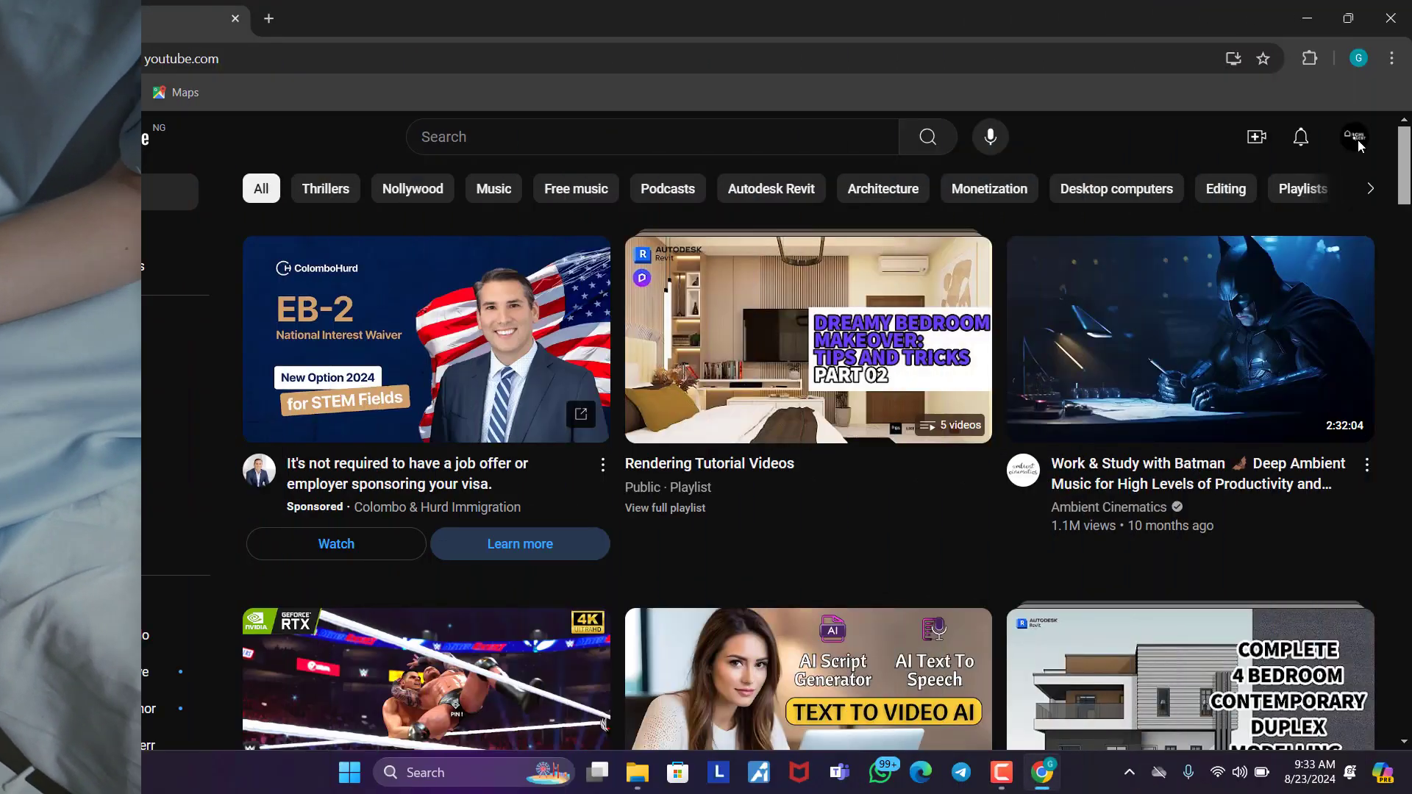
Step: Open the Archi Quests YouTube channel page and look over its featured videos, Shorts and recent uploads
click(1154, 195)
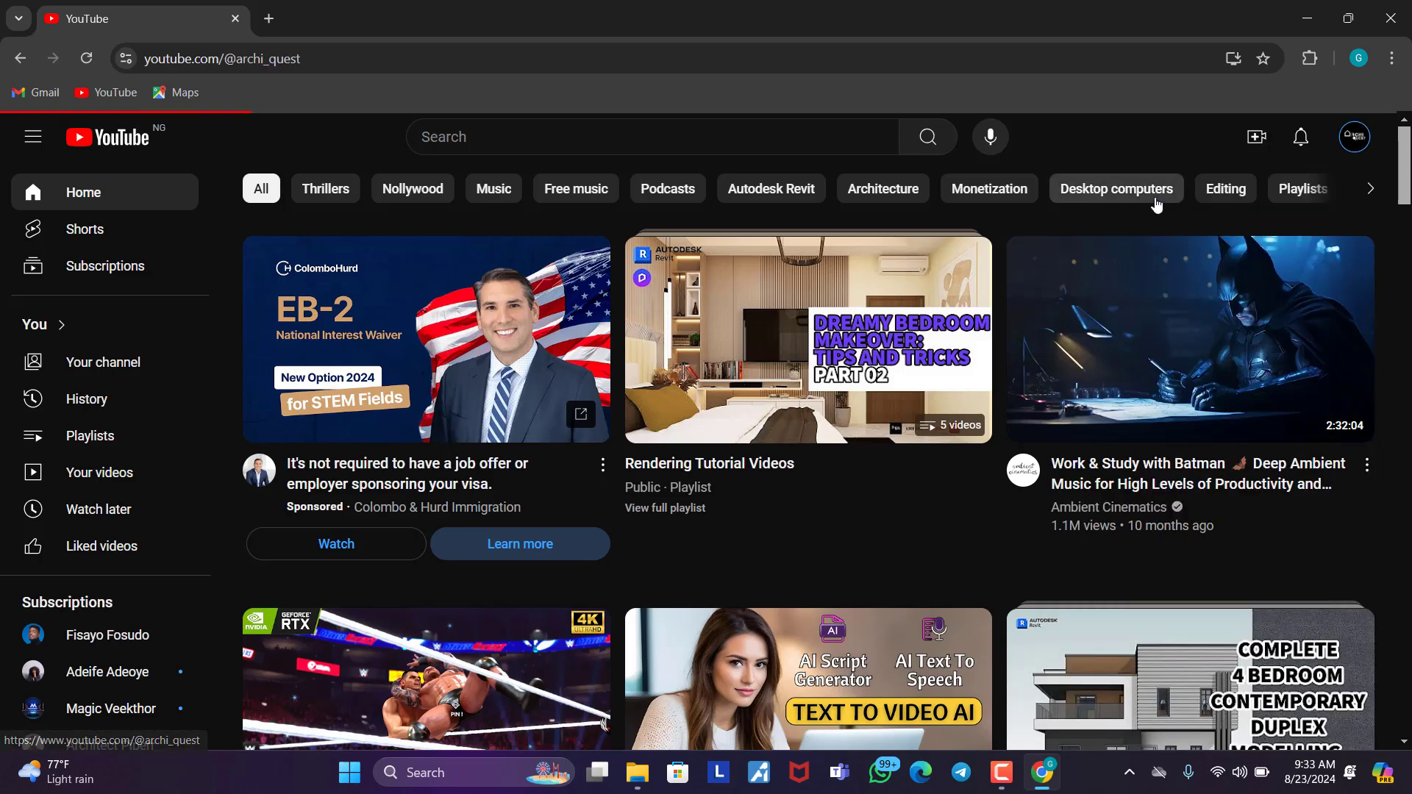
scroll(841, 343, down, 5)
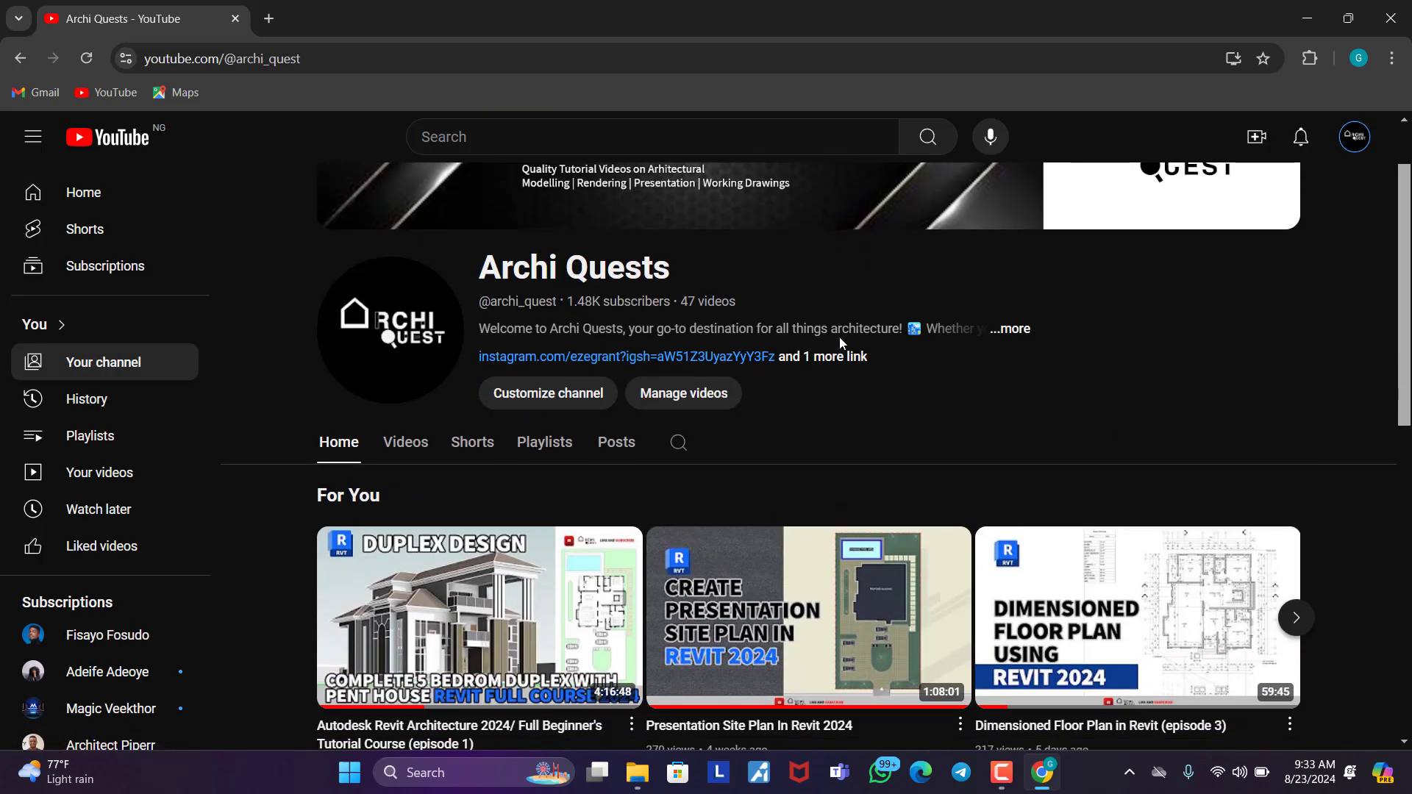
scroll(840, 337, down, 5)
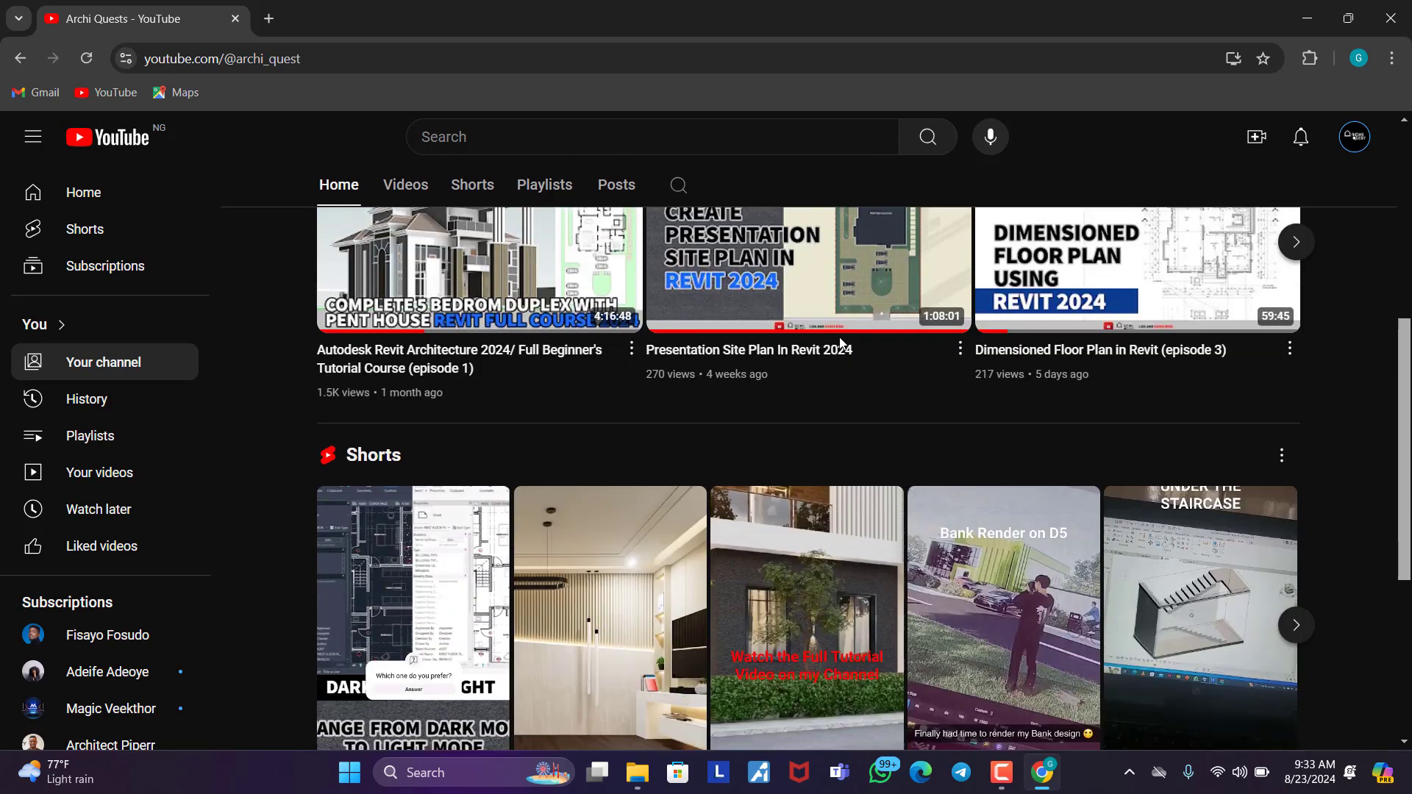
scroll(842, 343, down, 1)
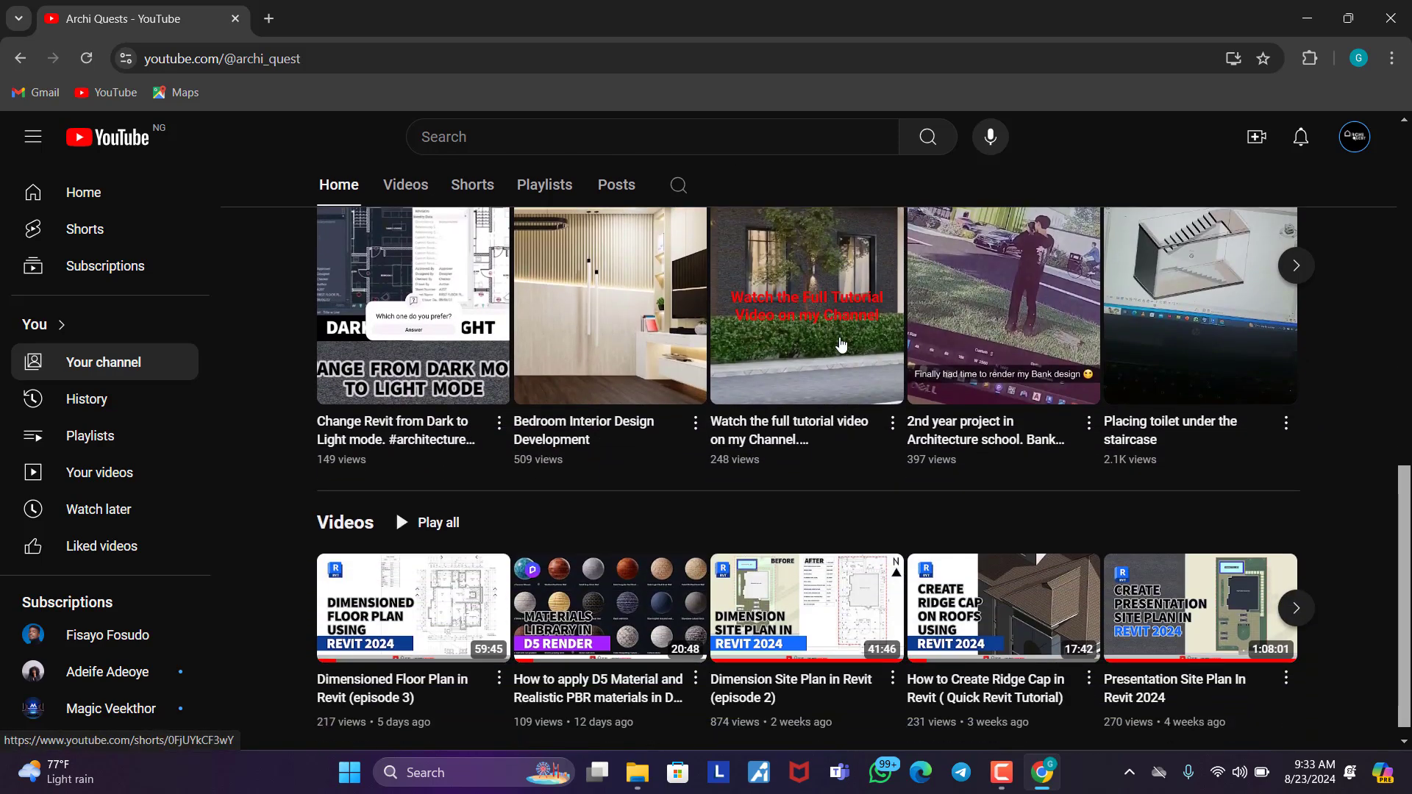
scroll(843, 343, up, 1)
scroll(842, 343, up, 4)
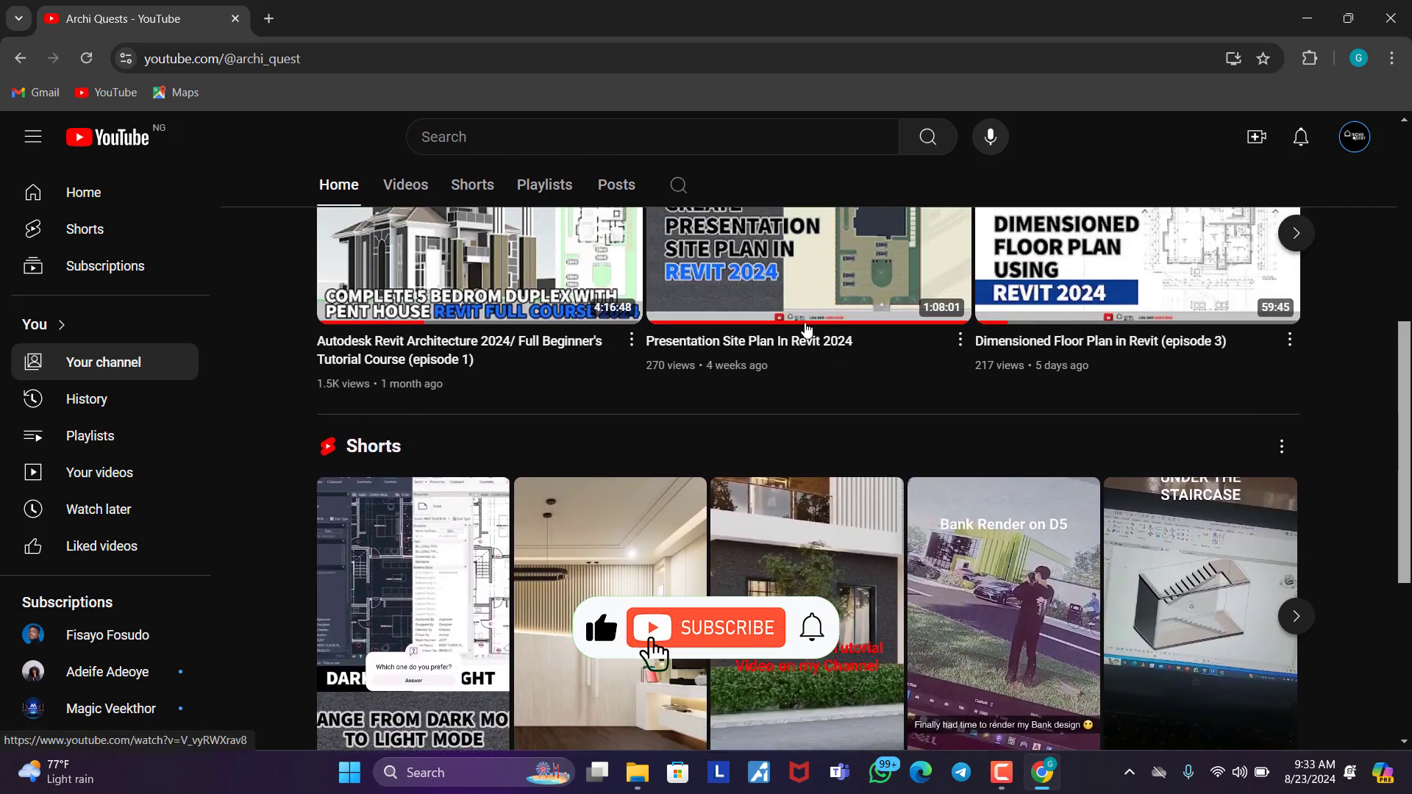
Step: Browse the channel's full list of uploaded tutorial videos
click(405, 185)
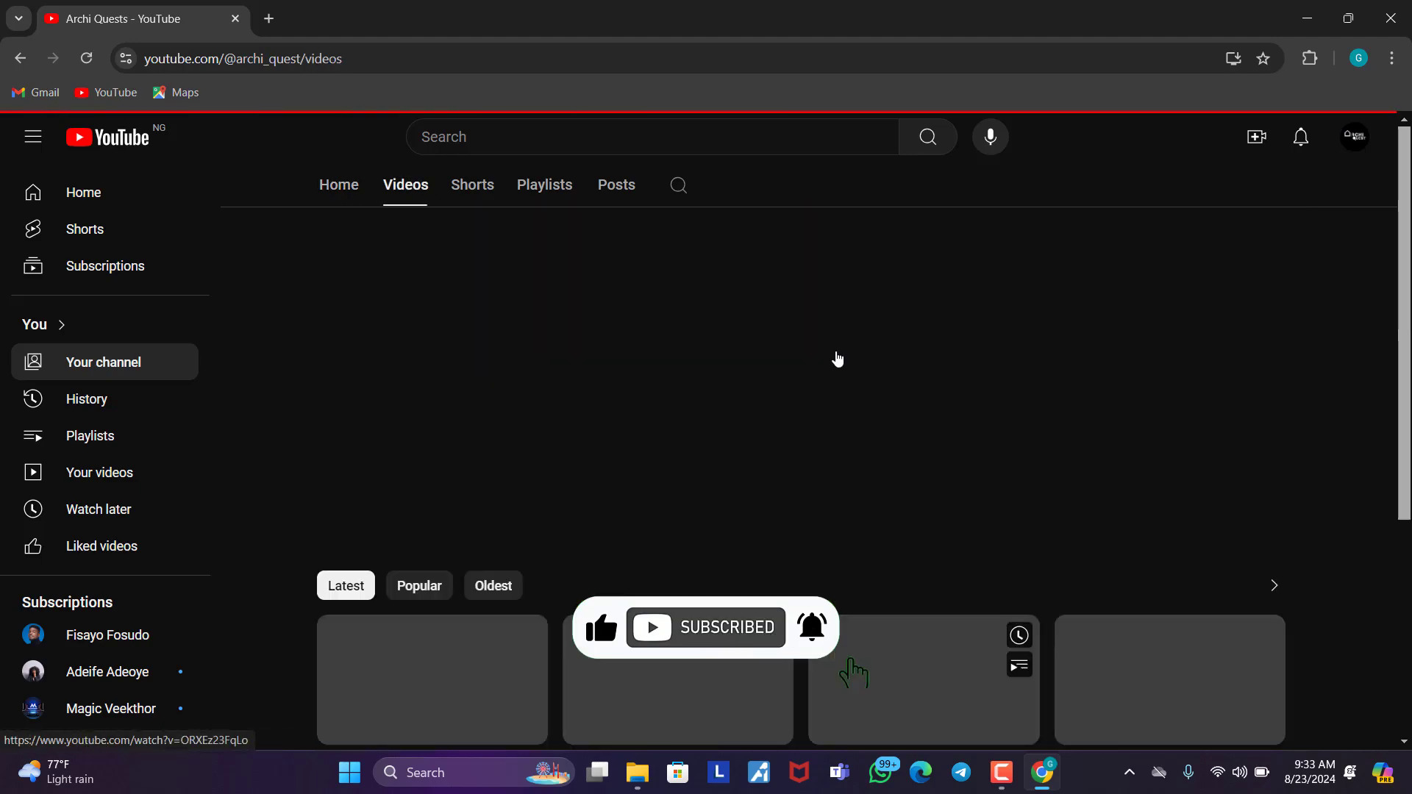
scroll(837, 358, down, 4)
scroll(837, 358, down, 8)
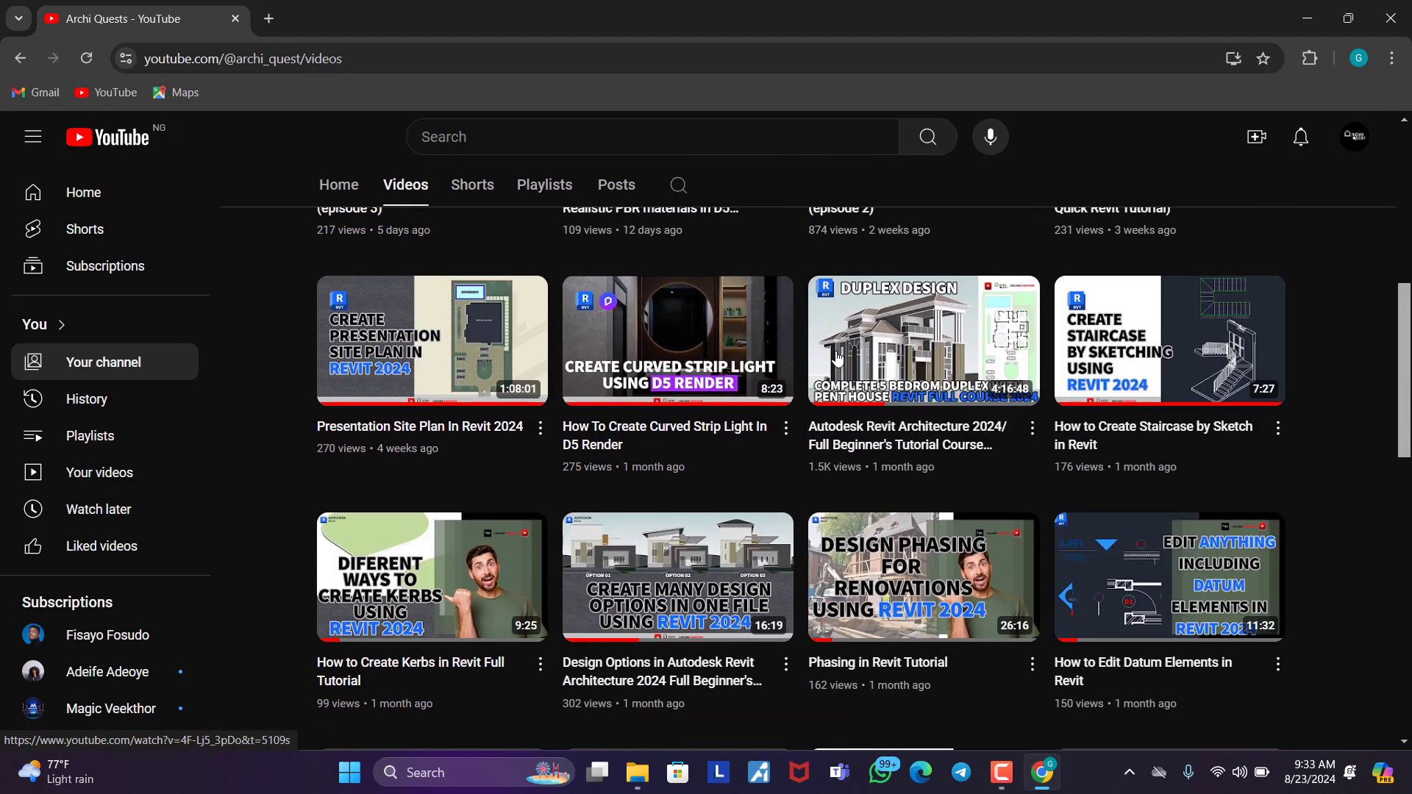
scroll(837, 358, down, 5)
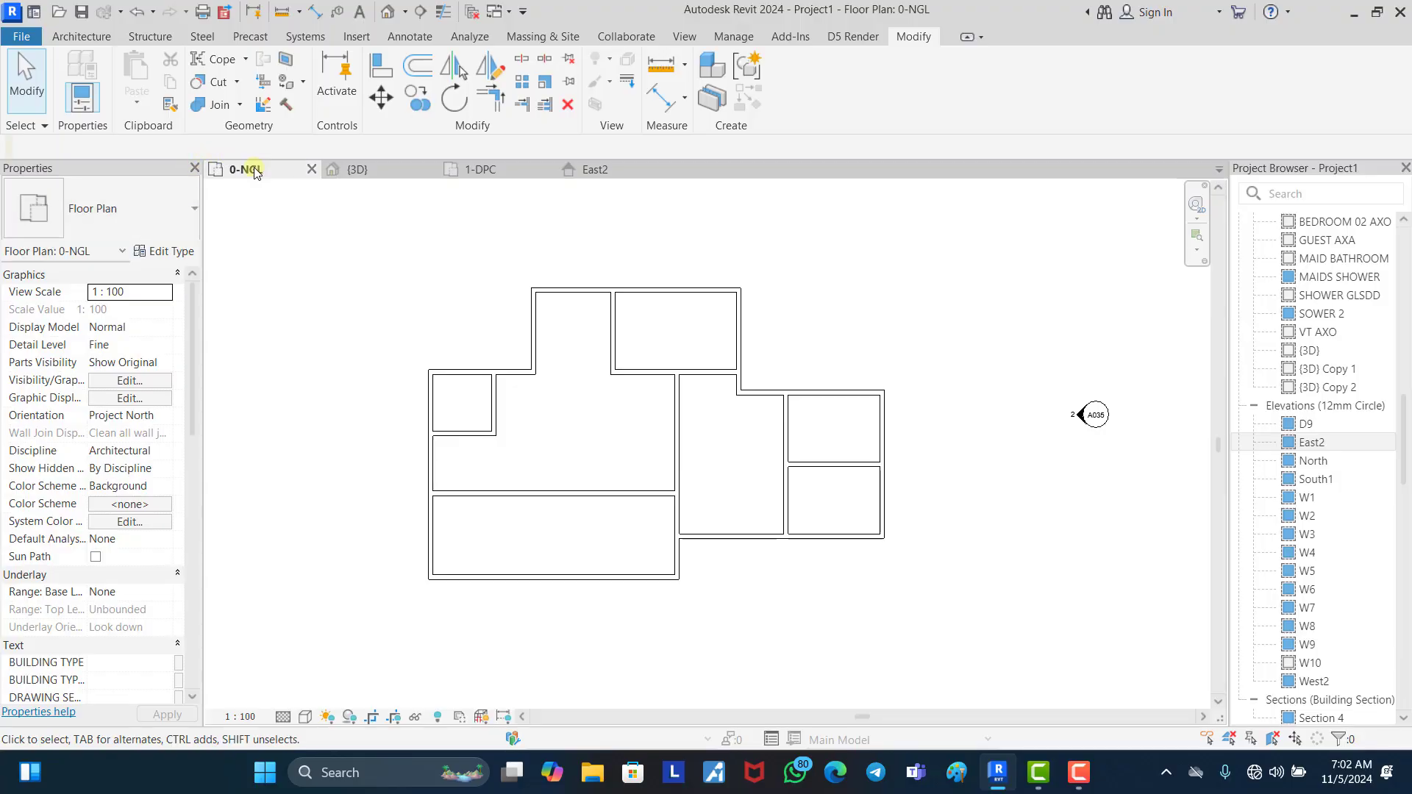
Step: On the 0-NGL floor plan, draw a horizontal 225MM sandcrete block wall from the small left room's east wall to the central vertical wall
scroll(618, 367, down, 1)
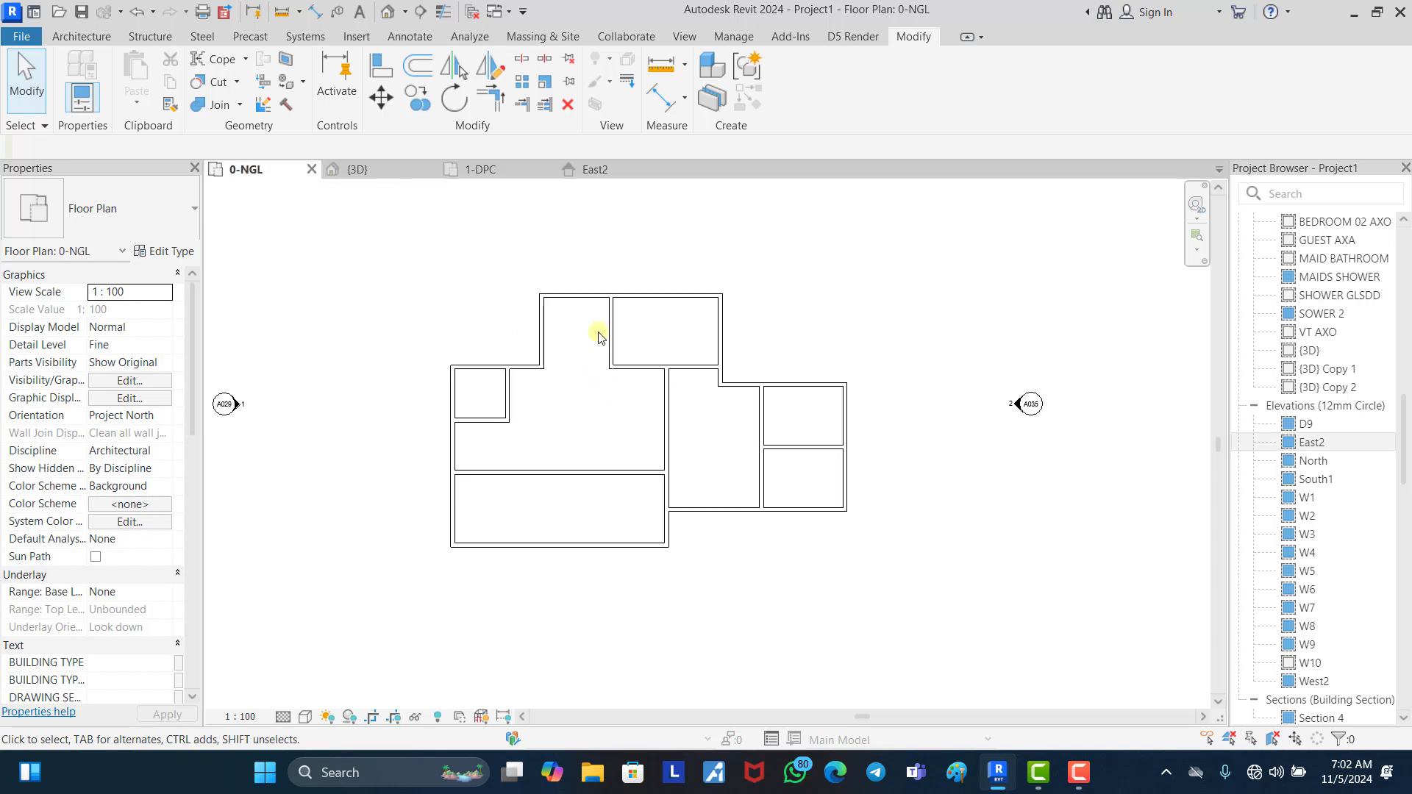
scroll(614, 395, up, 2)
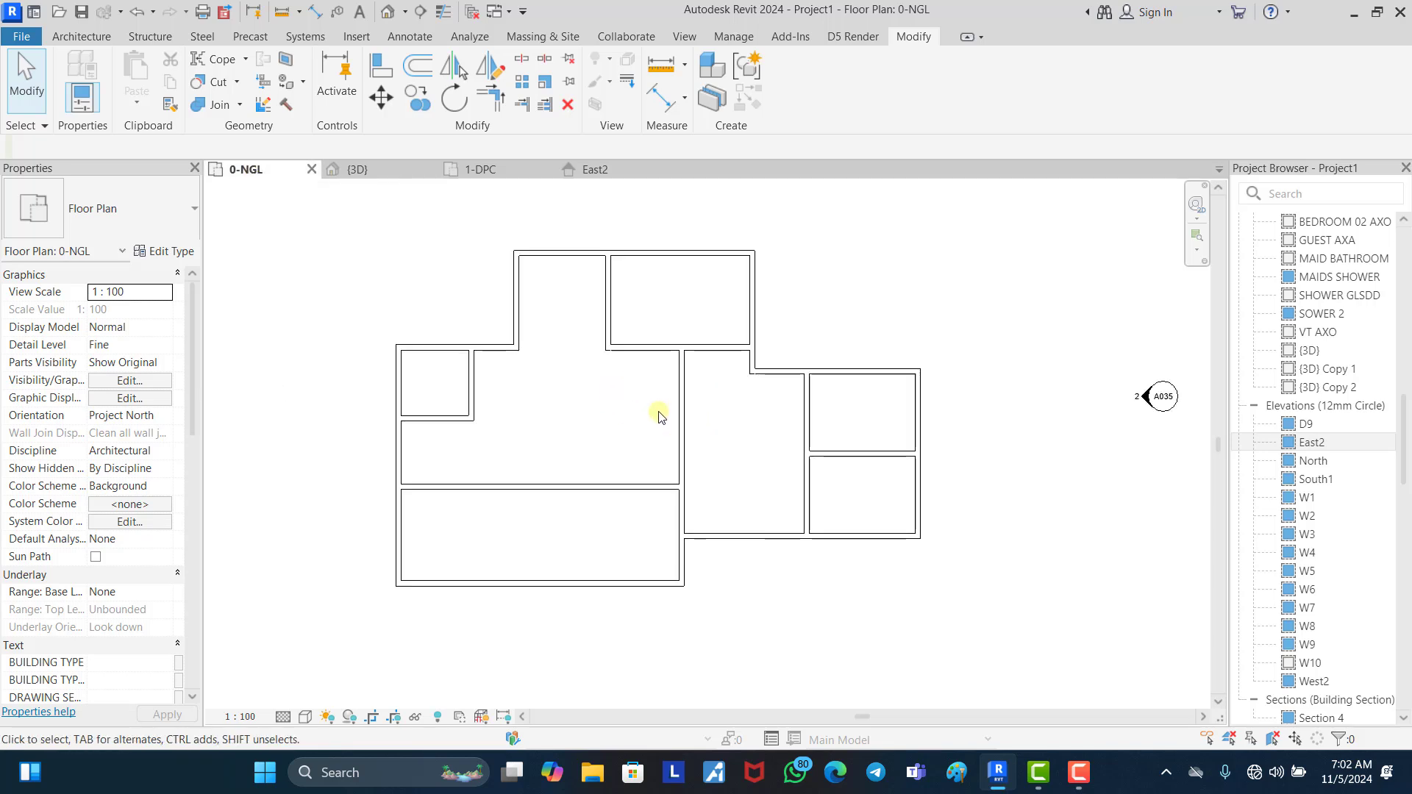
scroll(614, 380, down, 1)
scroll(621, 382, up, 1)
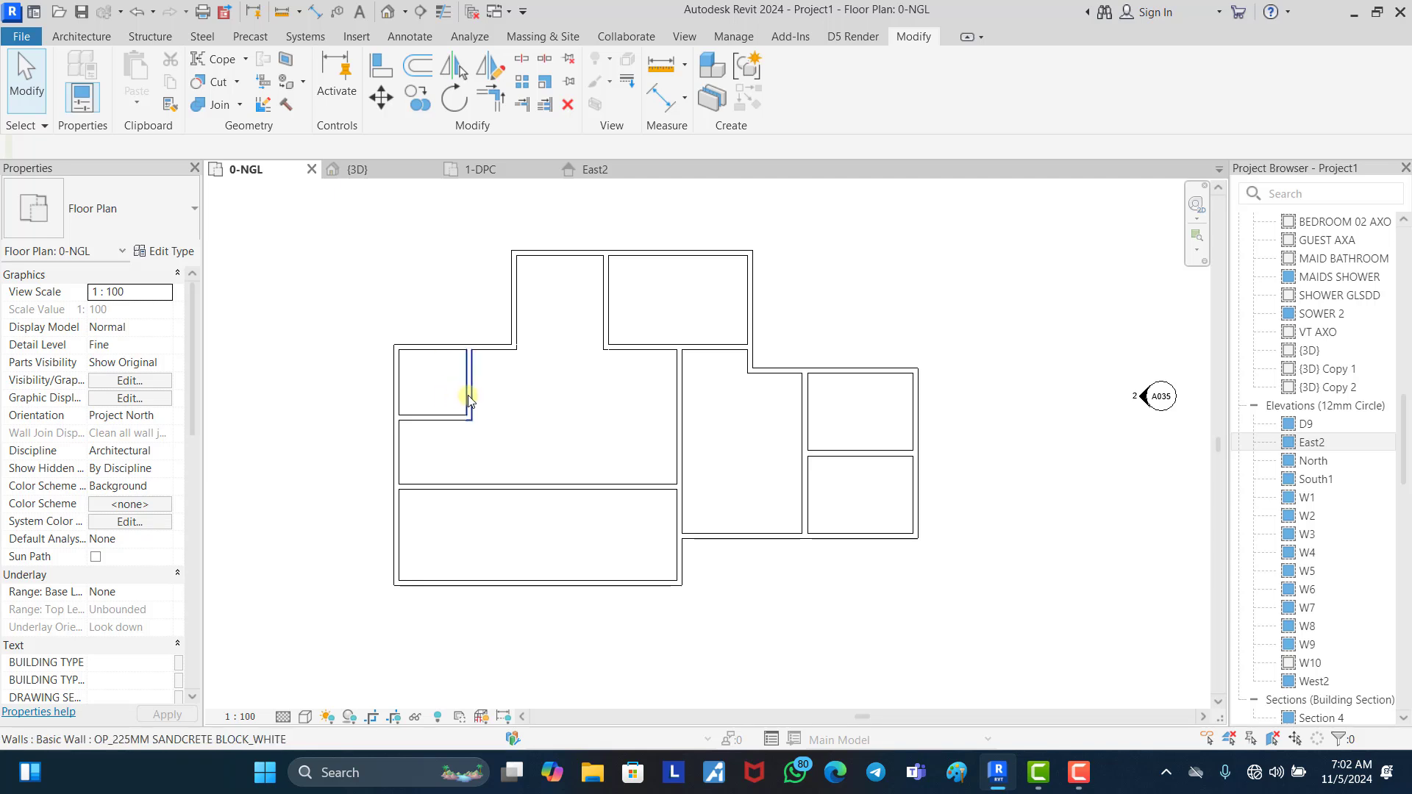
click(469, 379)
key(c)
key(s)
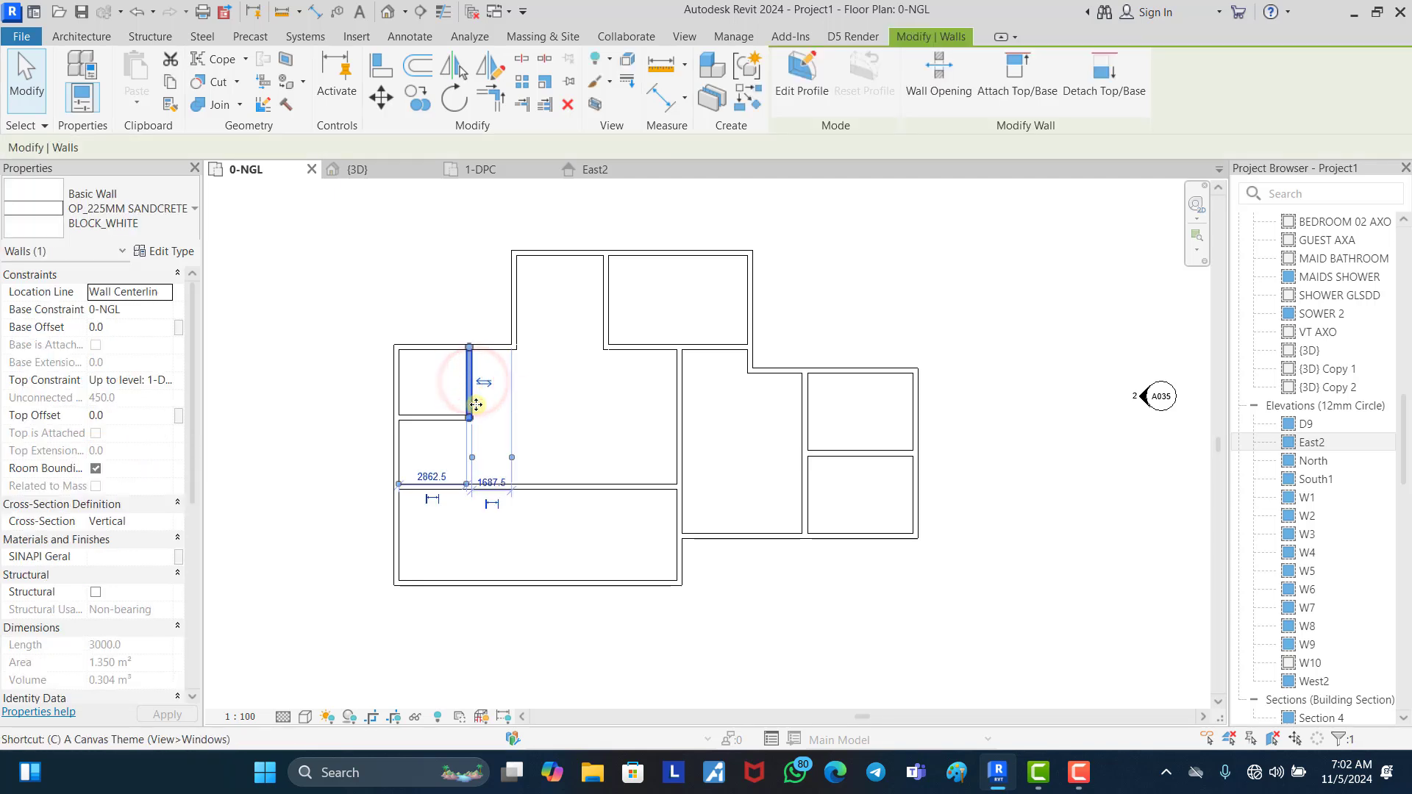
click(468, 383)
click(673, 385)
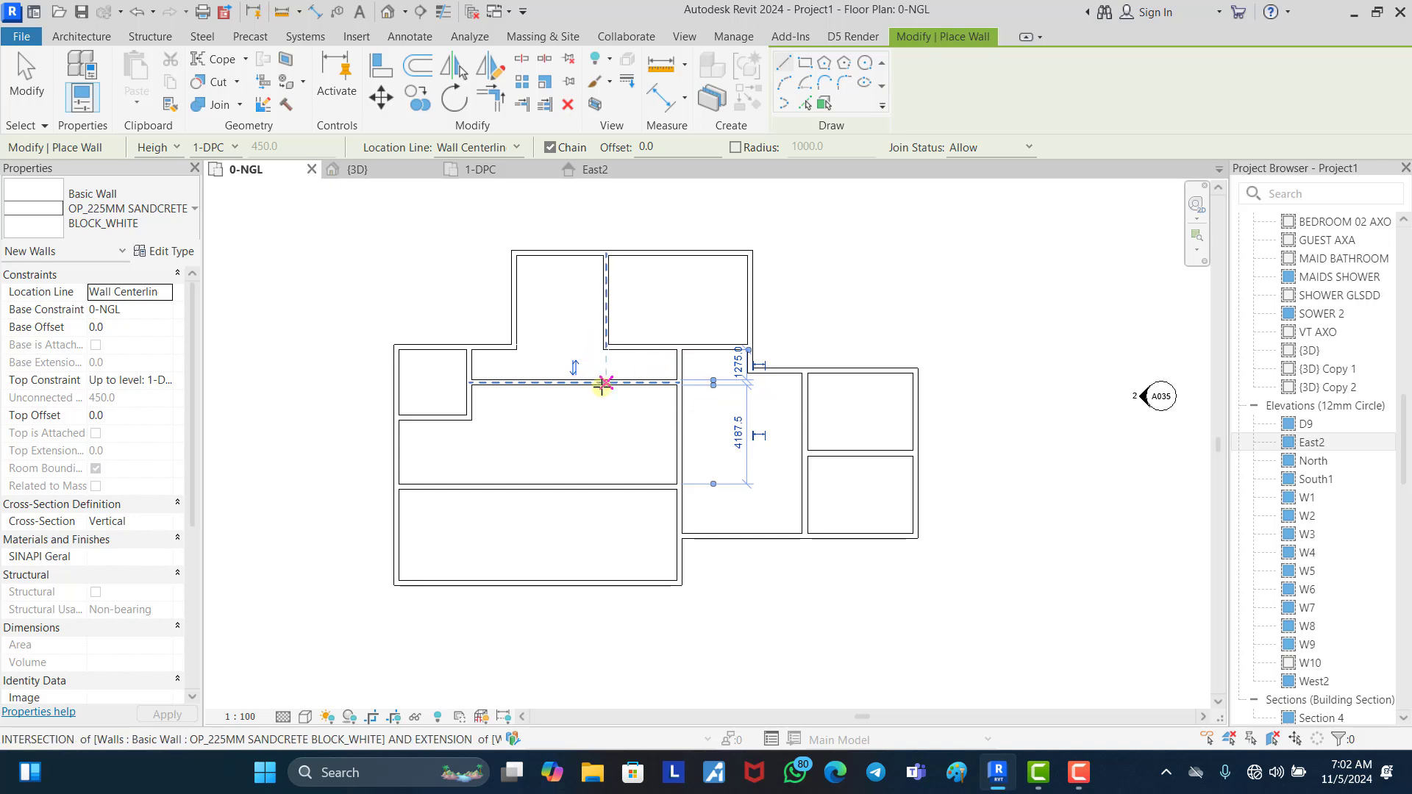
Step: Draw a vertical partition from the new horizontal wall to the wall below, aligned with the upper rooms' dividing wall
click(602, 385)
click(607, 483)
key(Escape)
key(Escape)
click(561, 434)
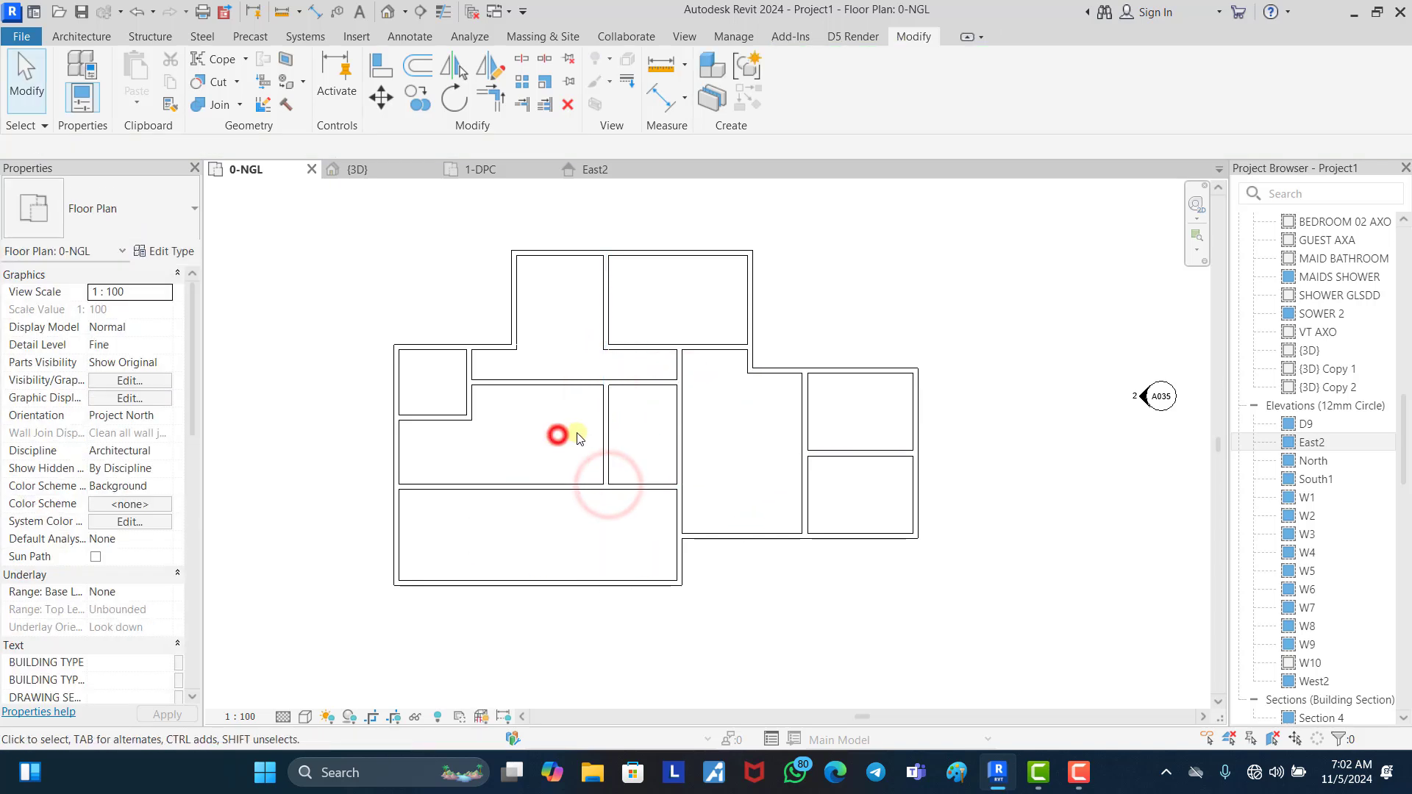
Step: Check whether the foundation walls appear in the 1-DPC floor plan
scroll(592, 425, down, 3)
scroll(735, 382, up, 3)
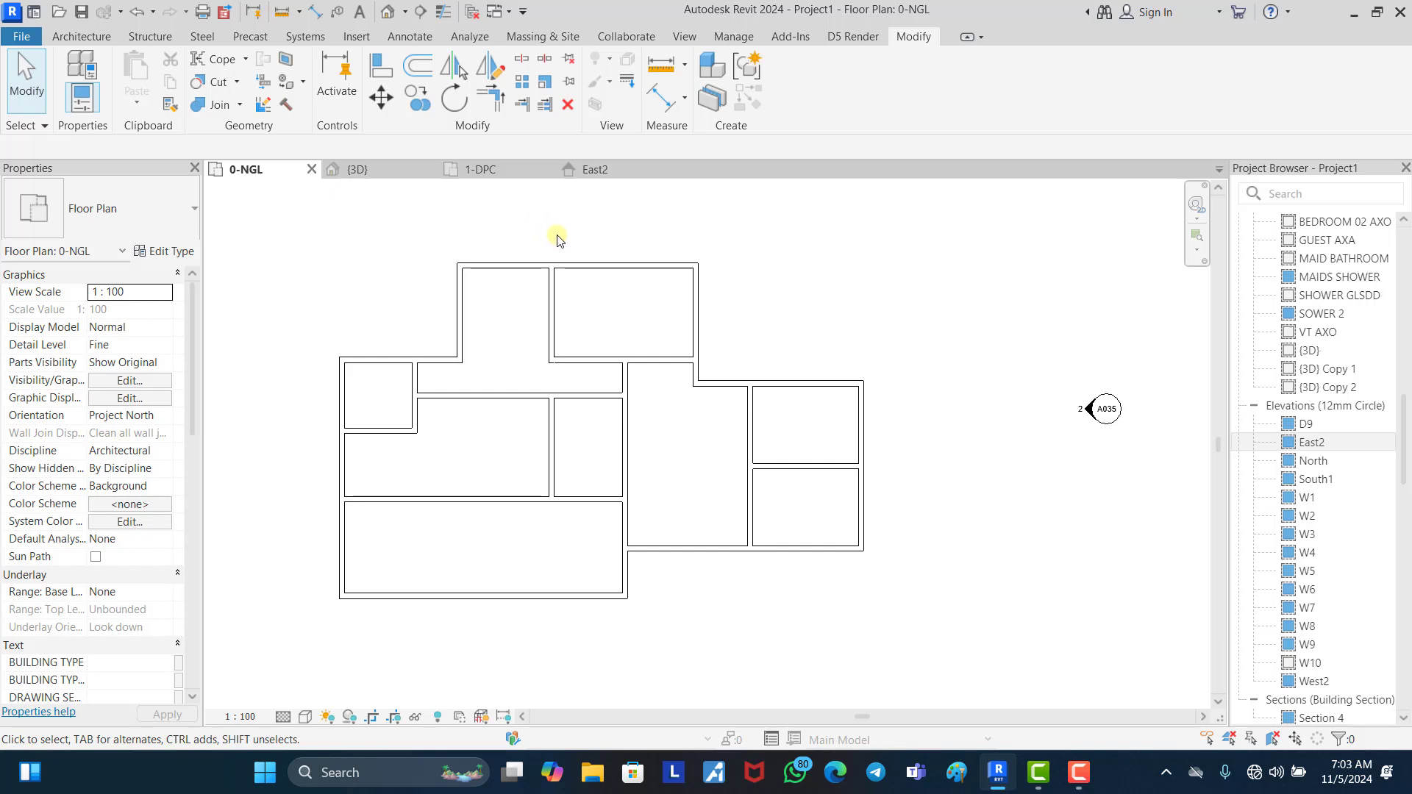
scroll(645, 280, down, 1)
click(504, 170)
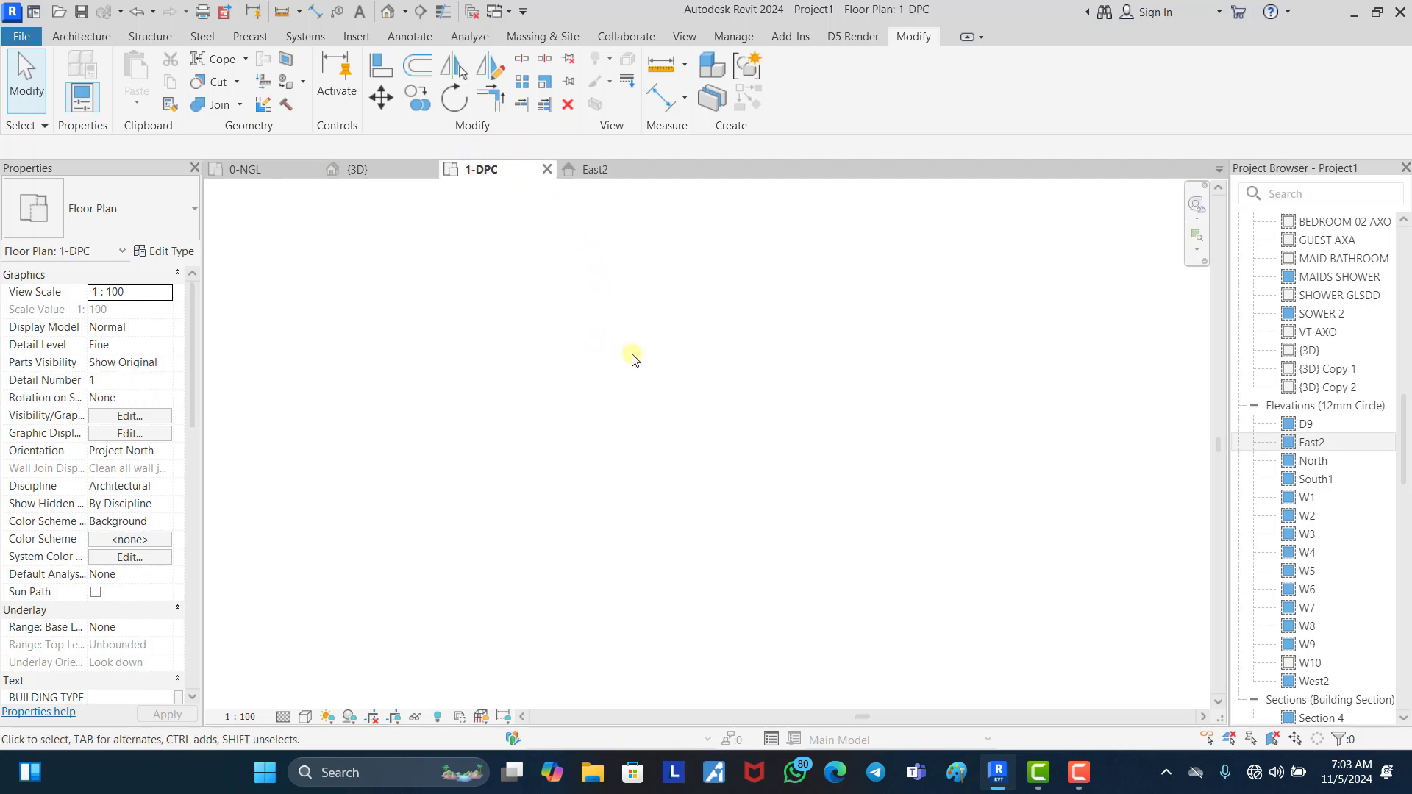
key(z)
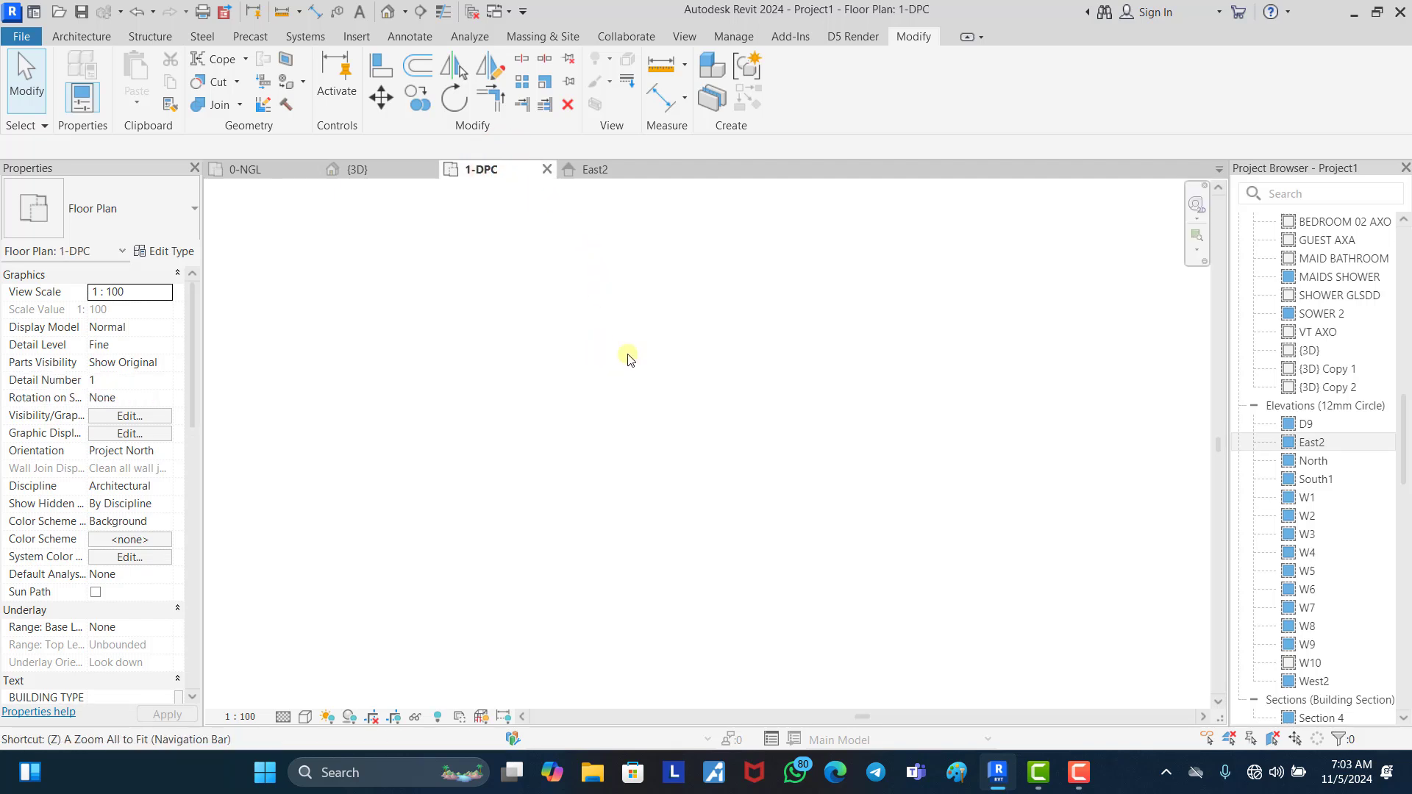
click(452, 270)
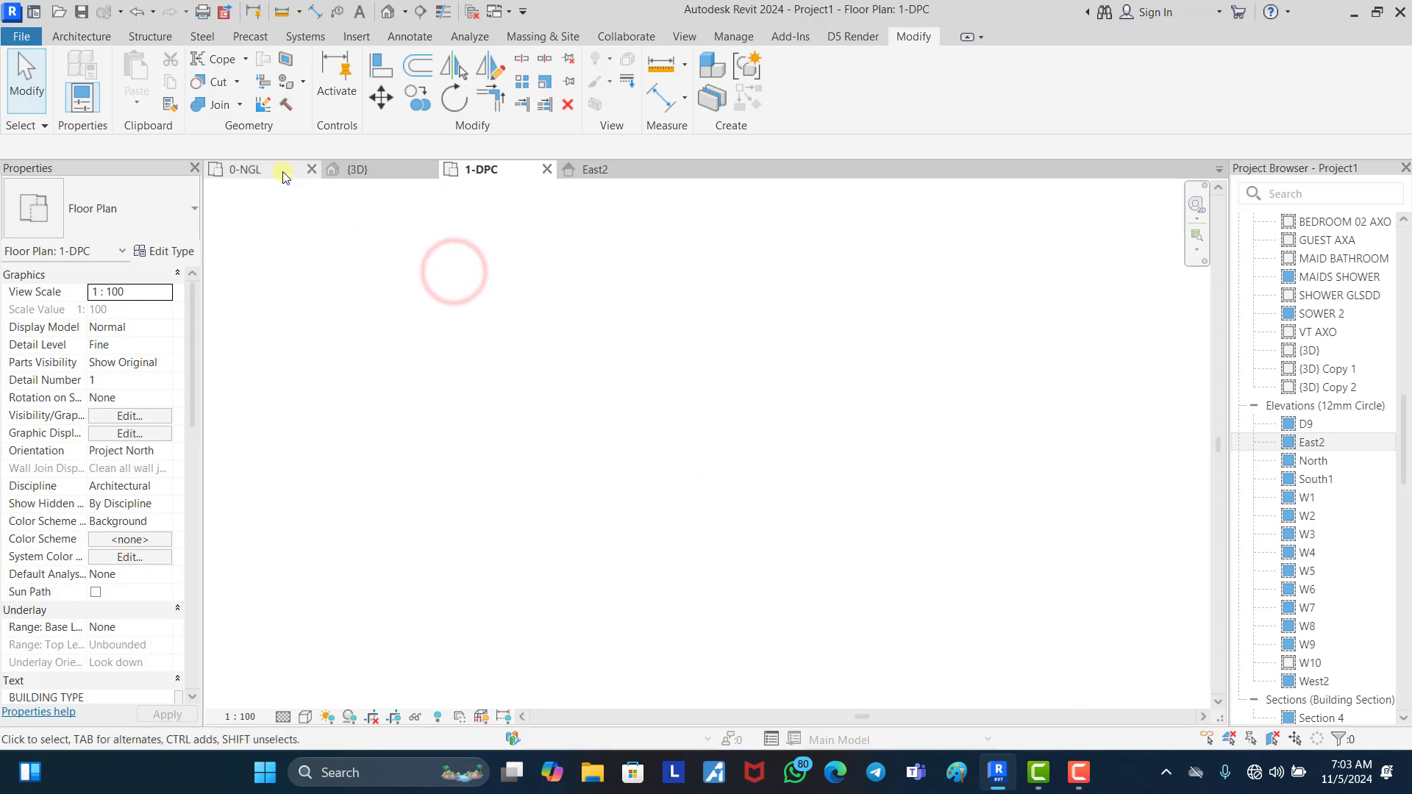
Step: Inspect the upper-left exterior wall's properties in the 0-NGL plan and compare with the 1-DPC plan
click(283, 170)
click(483, 305)
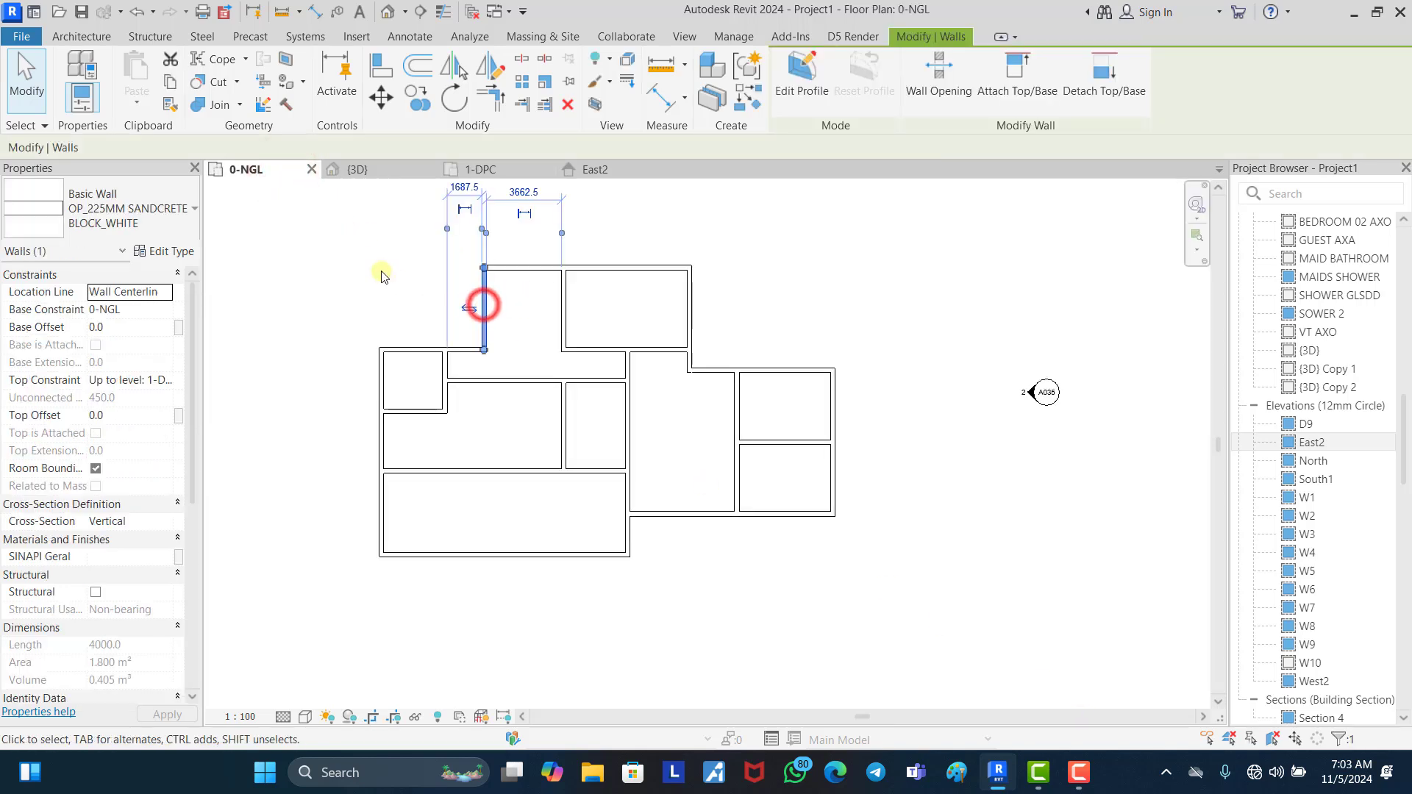
click(511, 170)
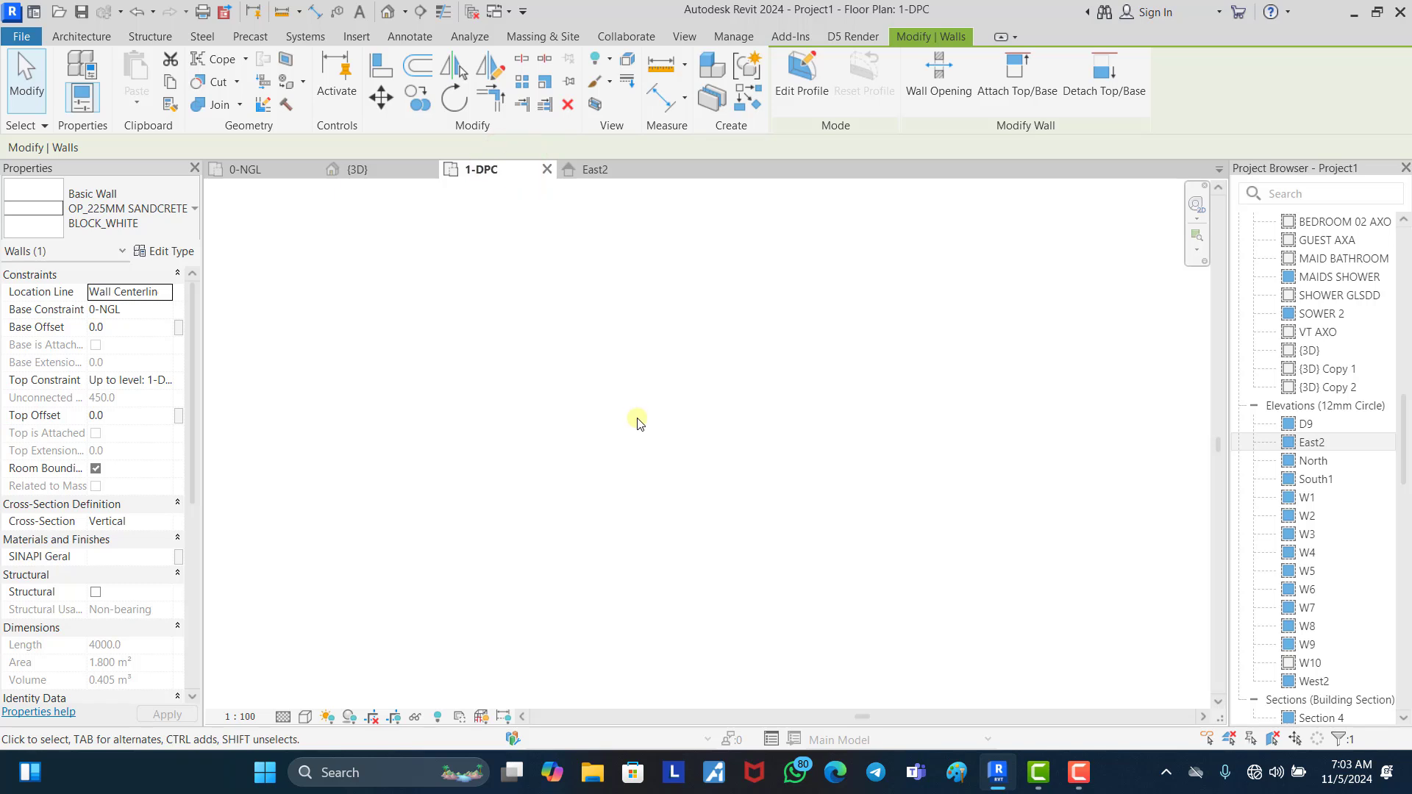
click(693, 302)
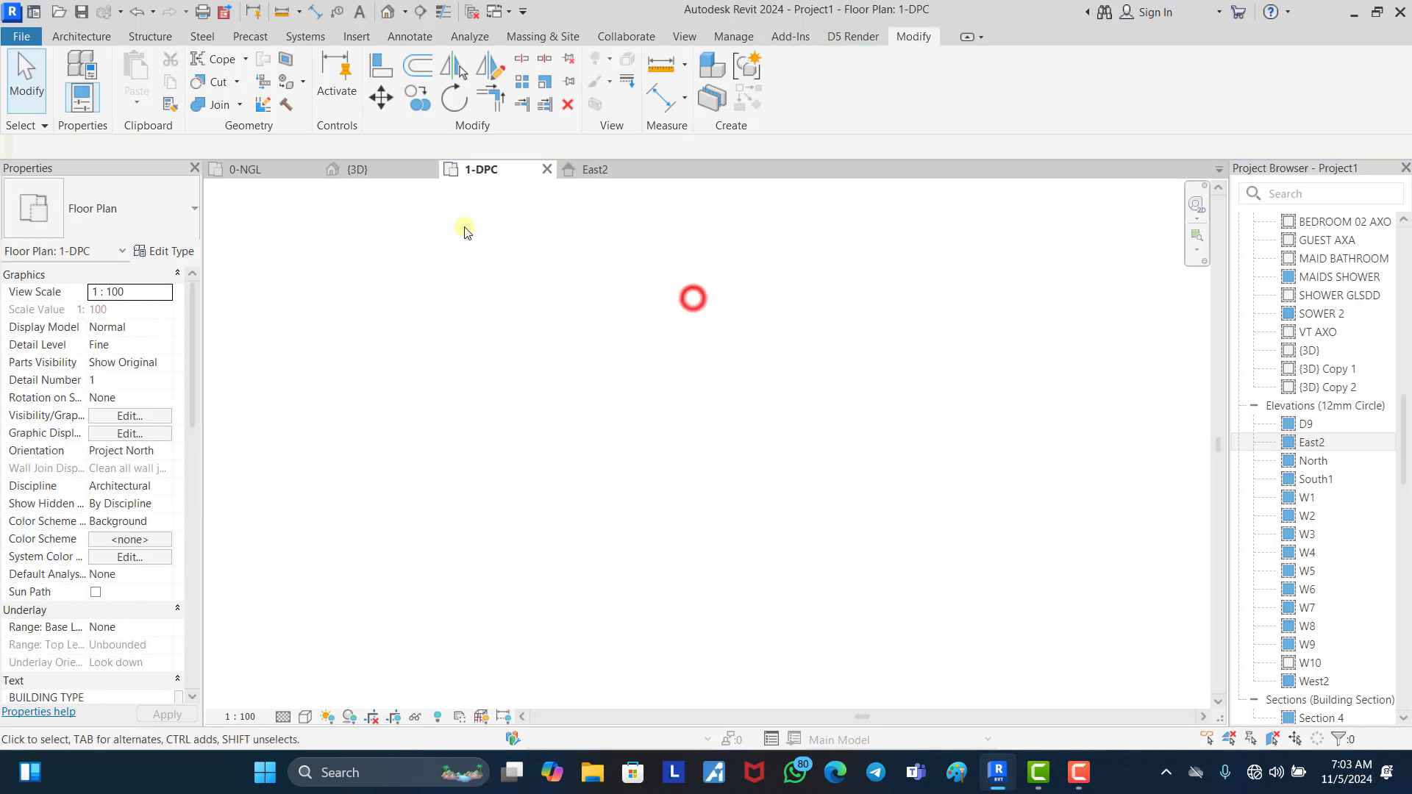
Step: Review the overall wall layout in the 0-NGL floor plan
click(278, 173)
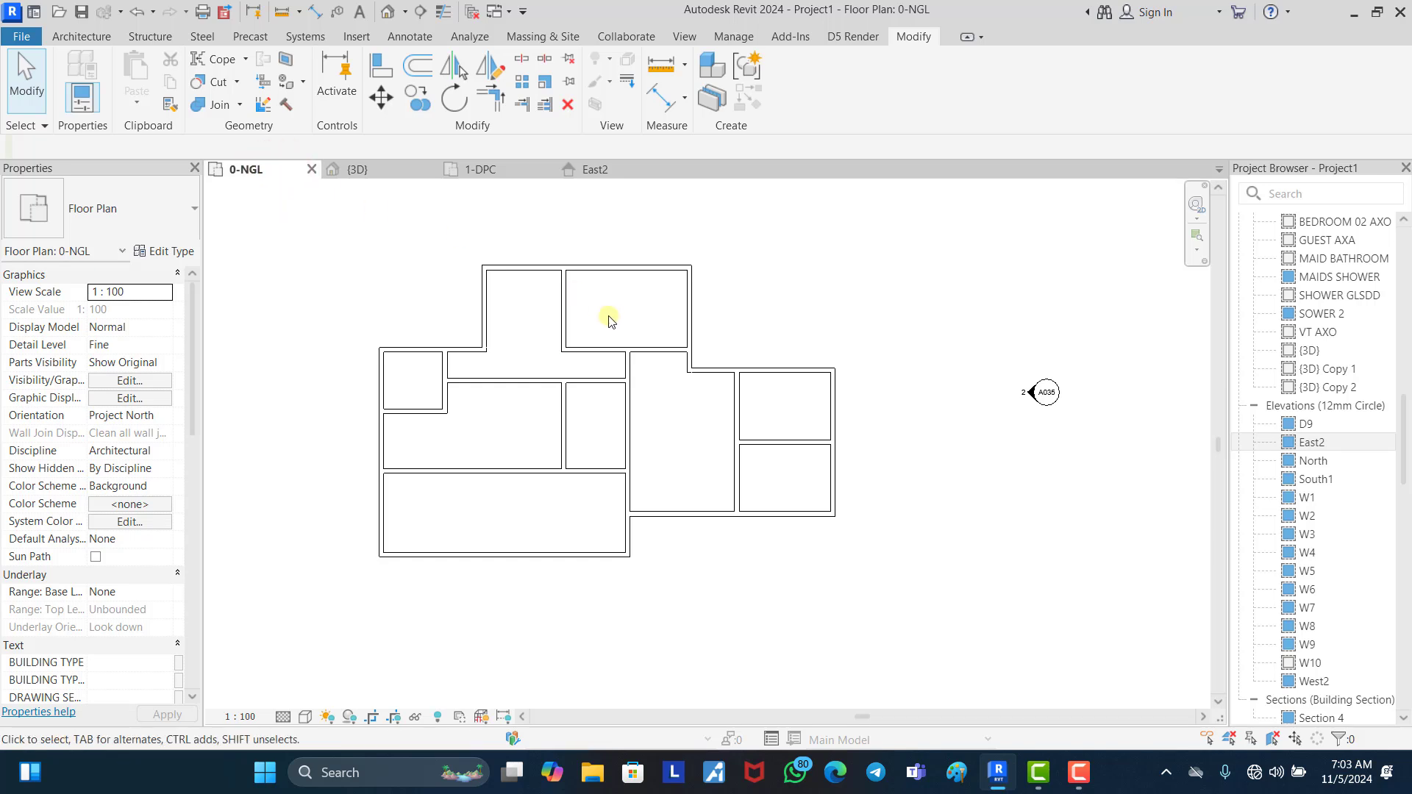
scroll(662, 346, down, 2)
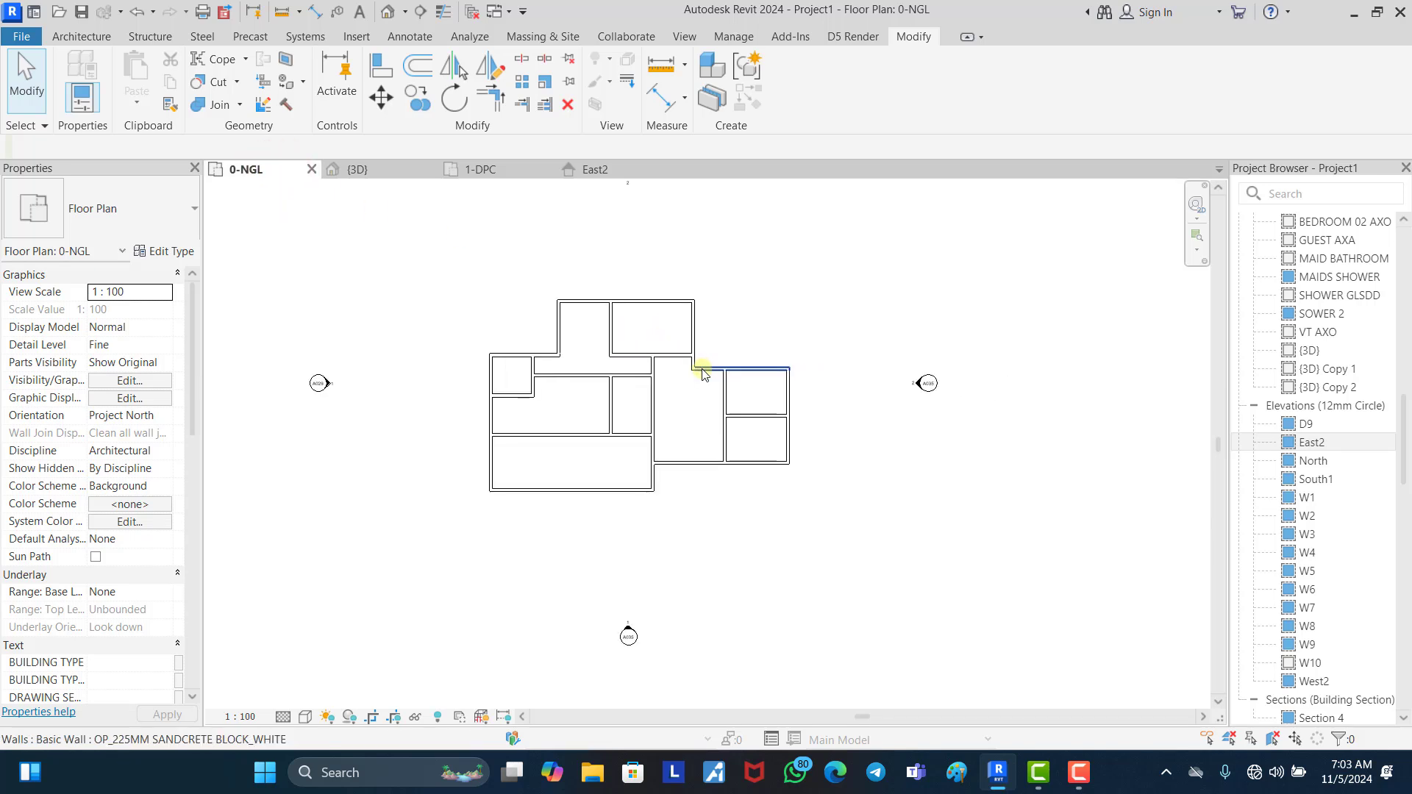
scroll(637, 356, up, 1)
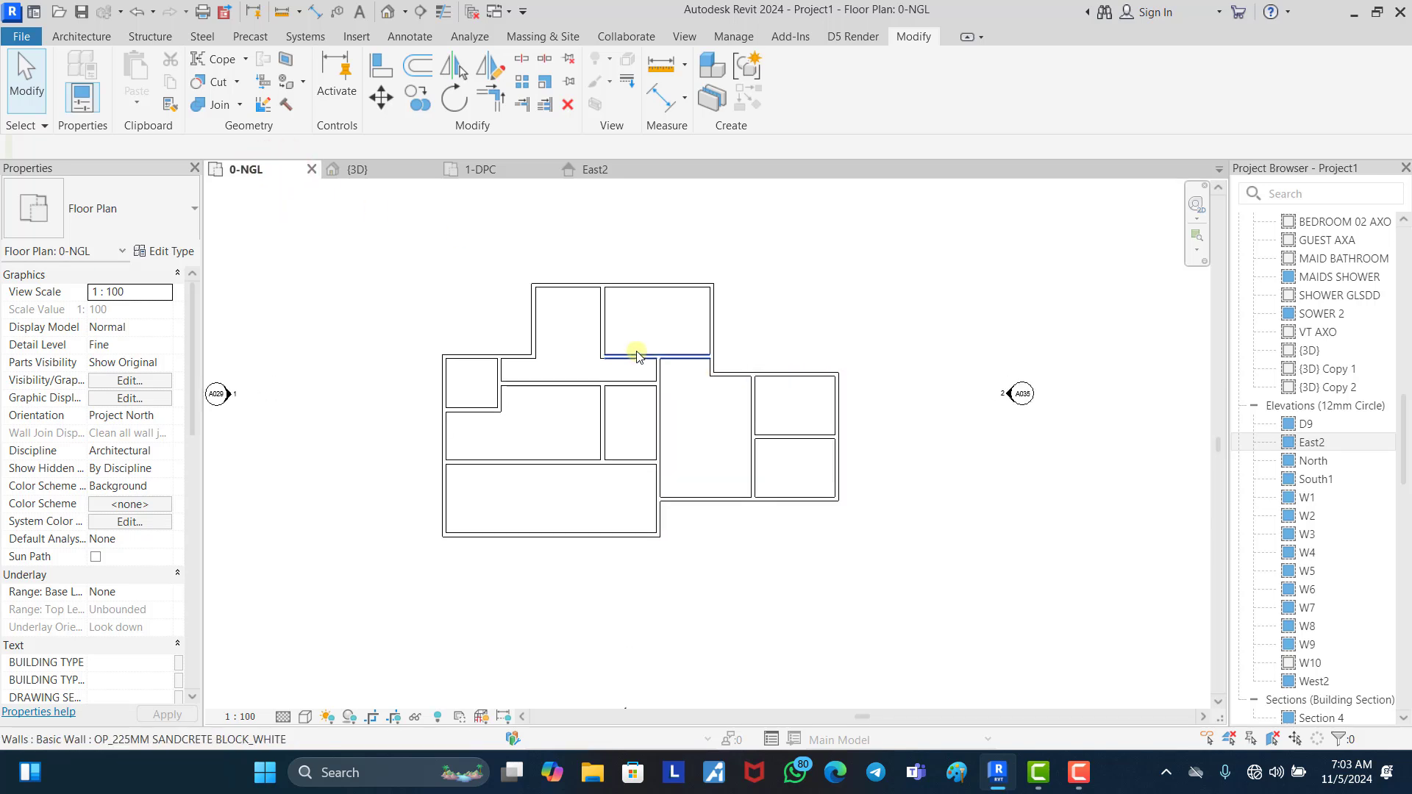
Step: Check the Walls category's visibility in the Visibility/Graphic Overrides of the 1-DPC floor plan
click(489, 170)
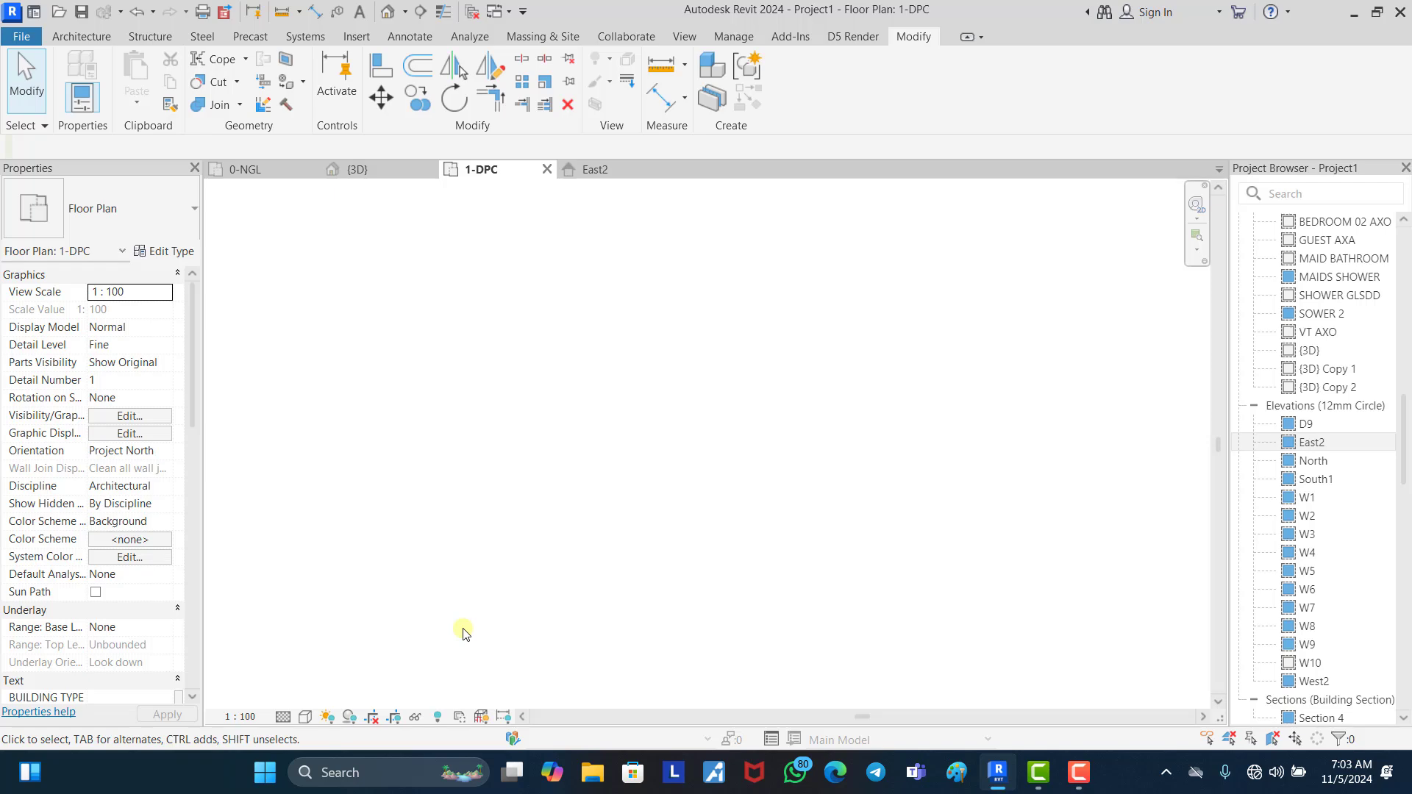
key(v)
key(v)
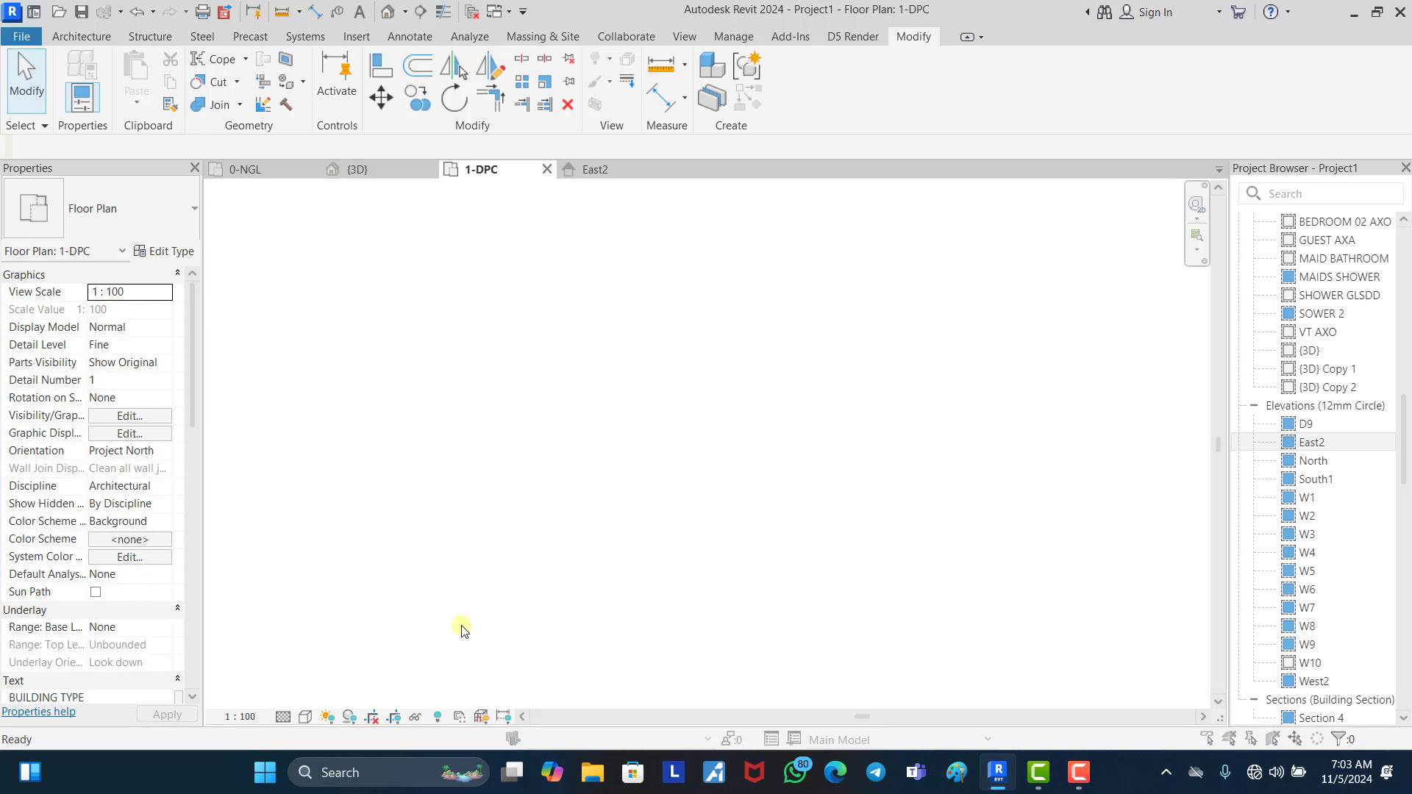
scroll(449, 383, down, 9)
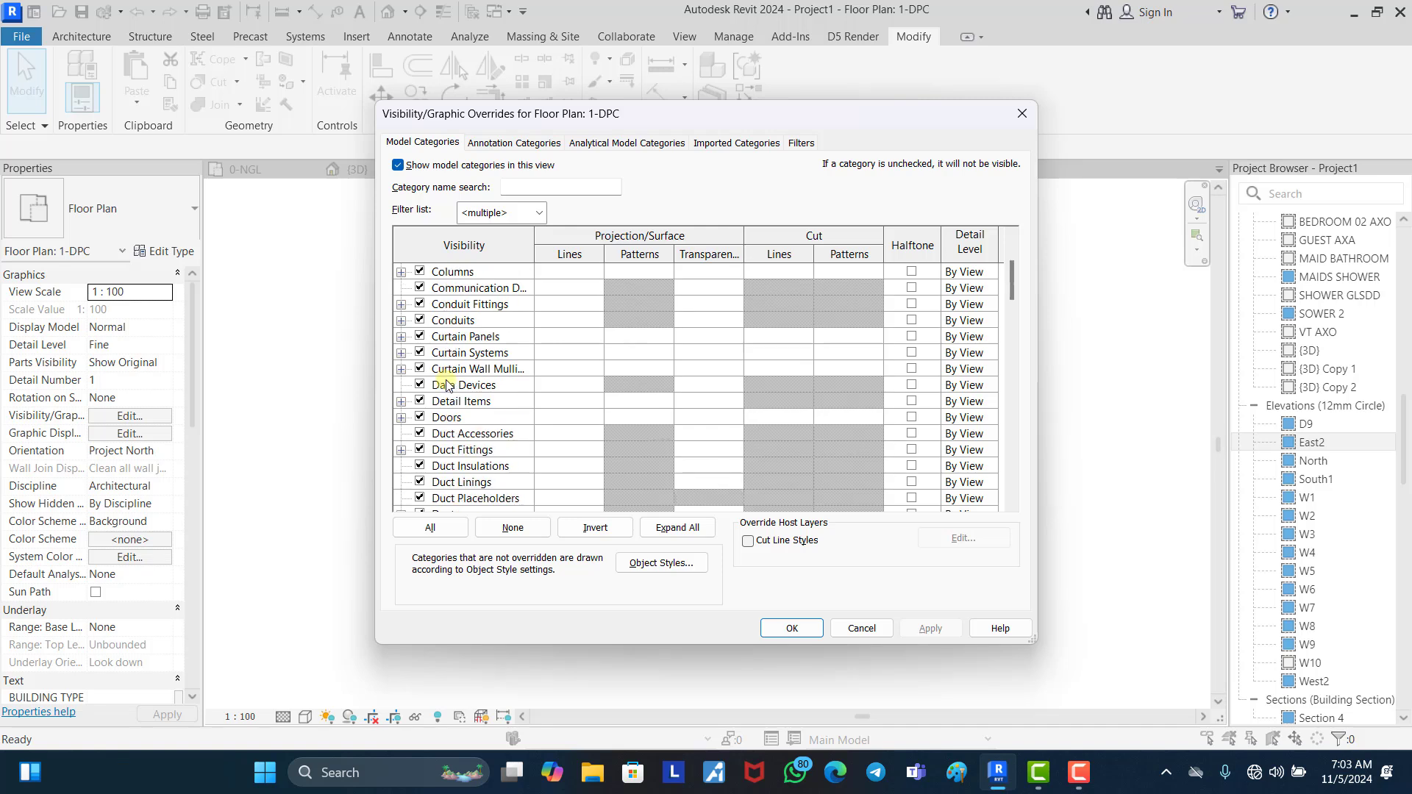
scroll(446, 386, down, 4)
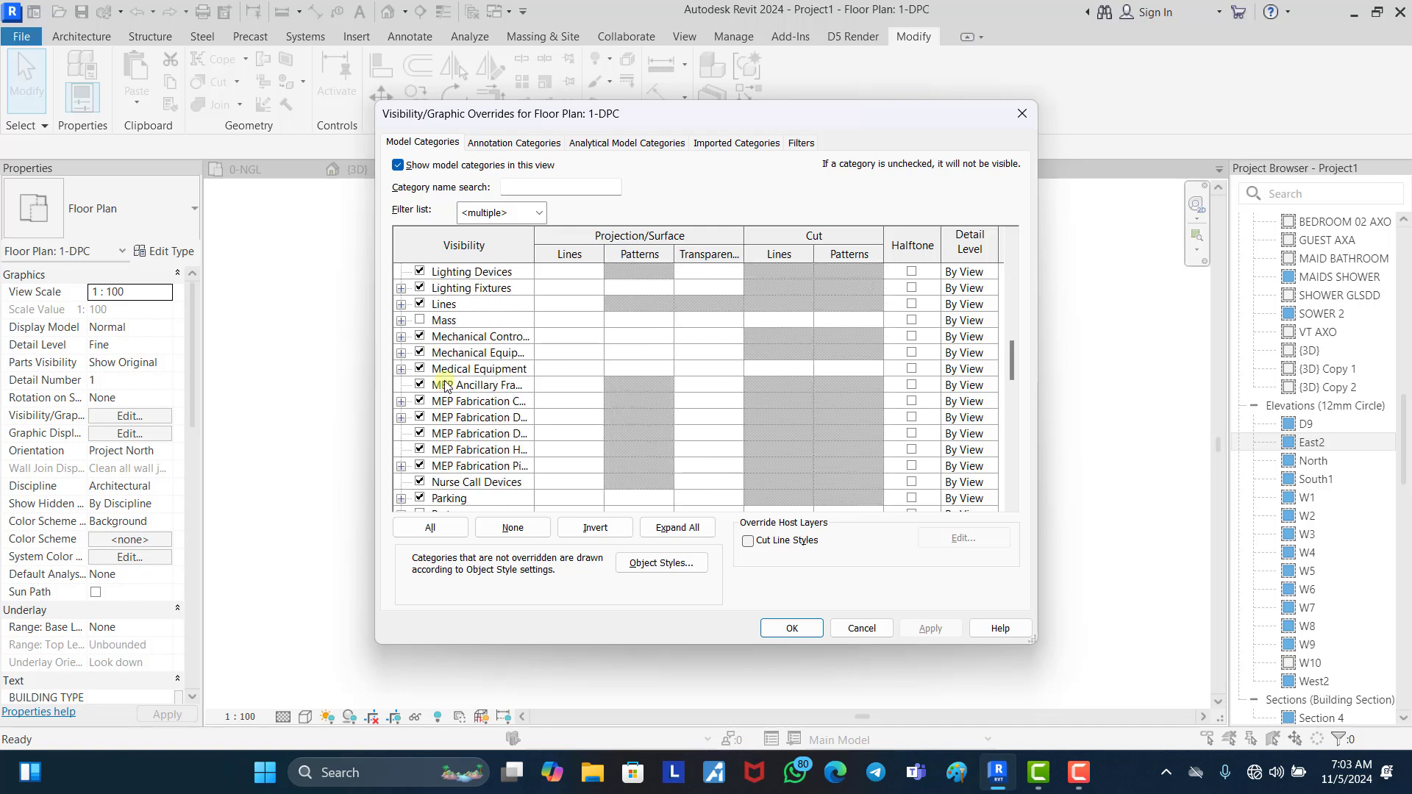
key(w)
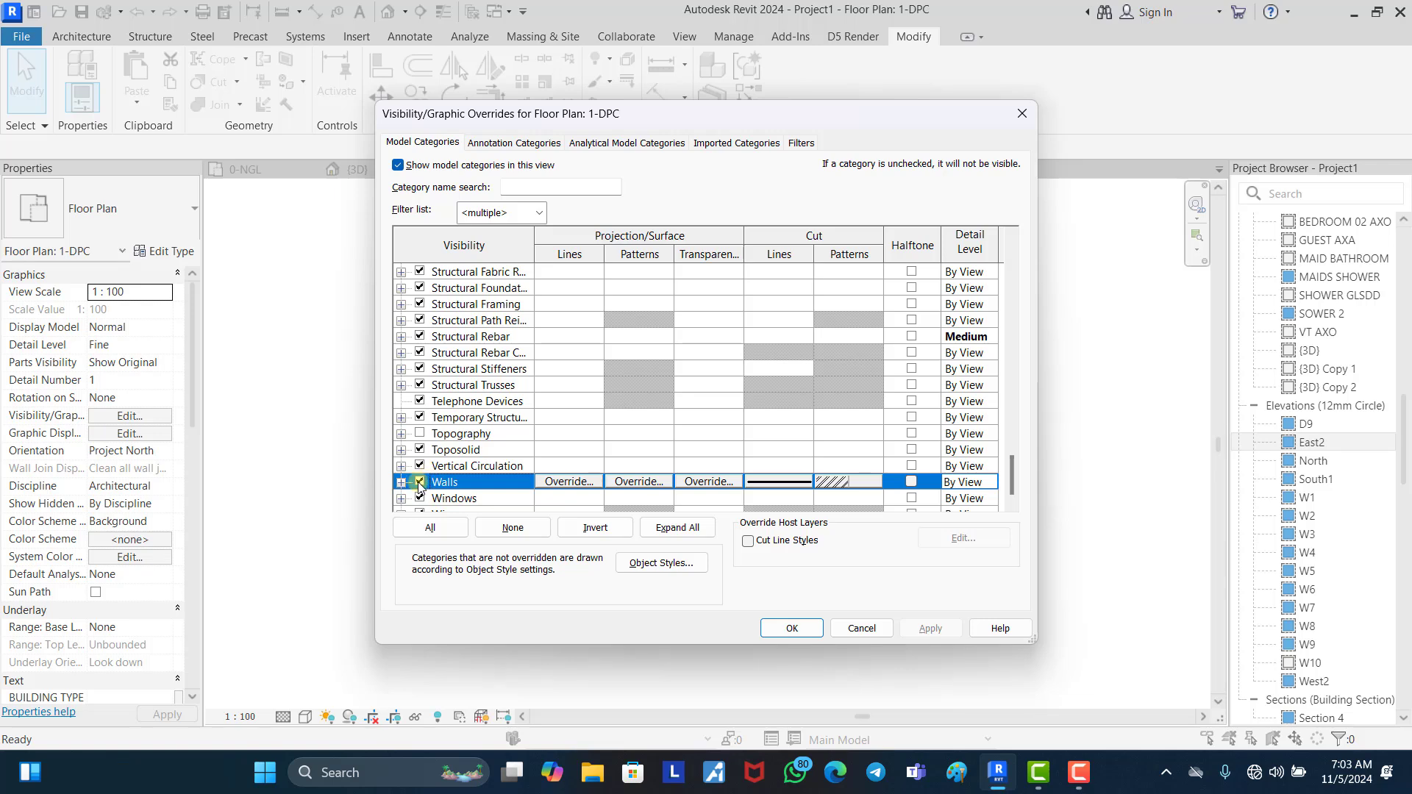
click(1021, 114)
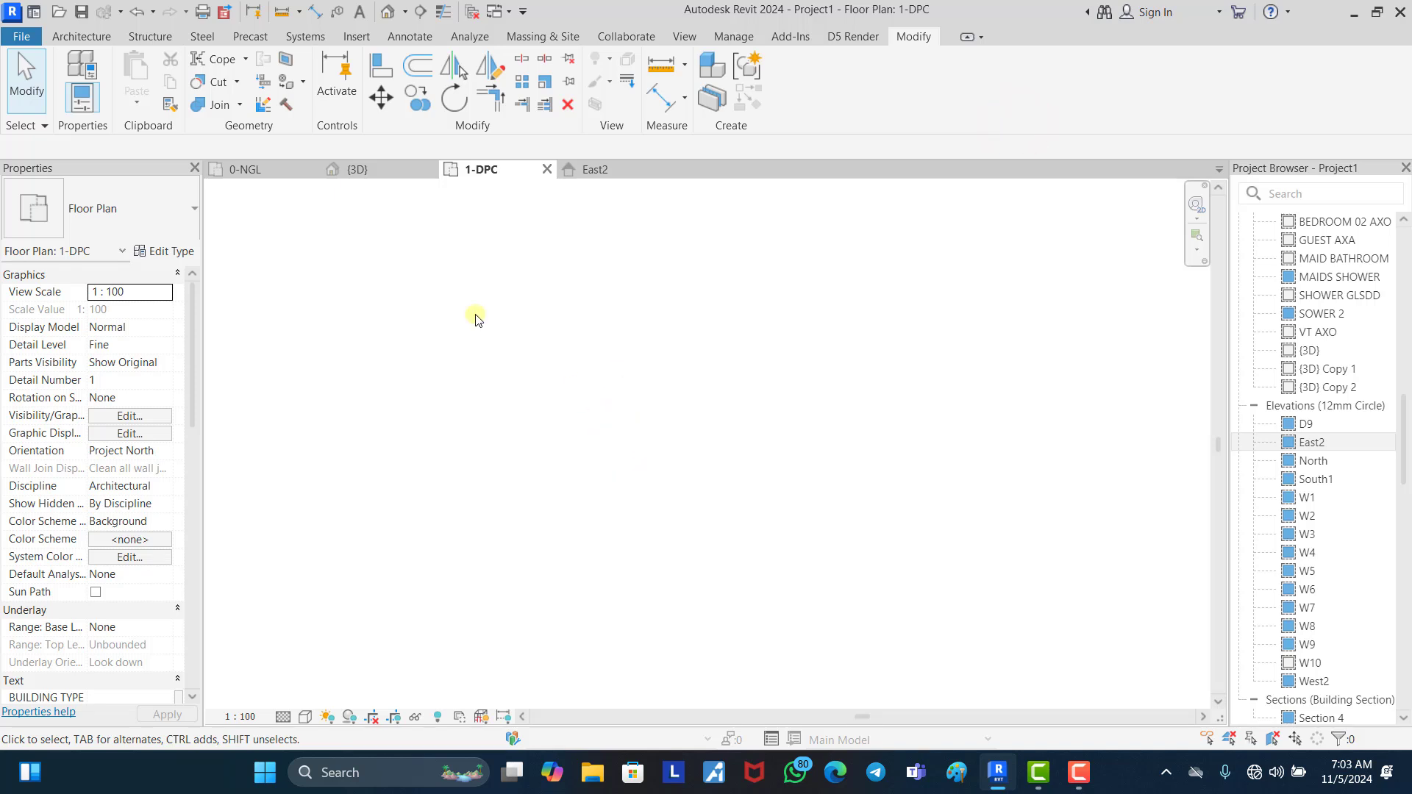
Step: Draw a horizontal test wall about 2100 mm long in the 1-DPC floor plan
click(78, 37)
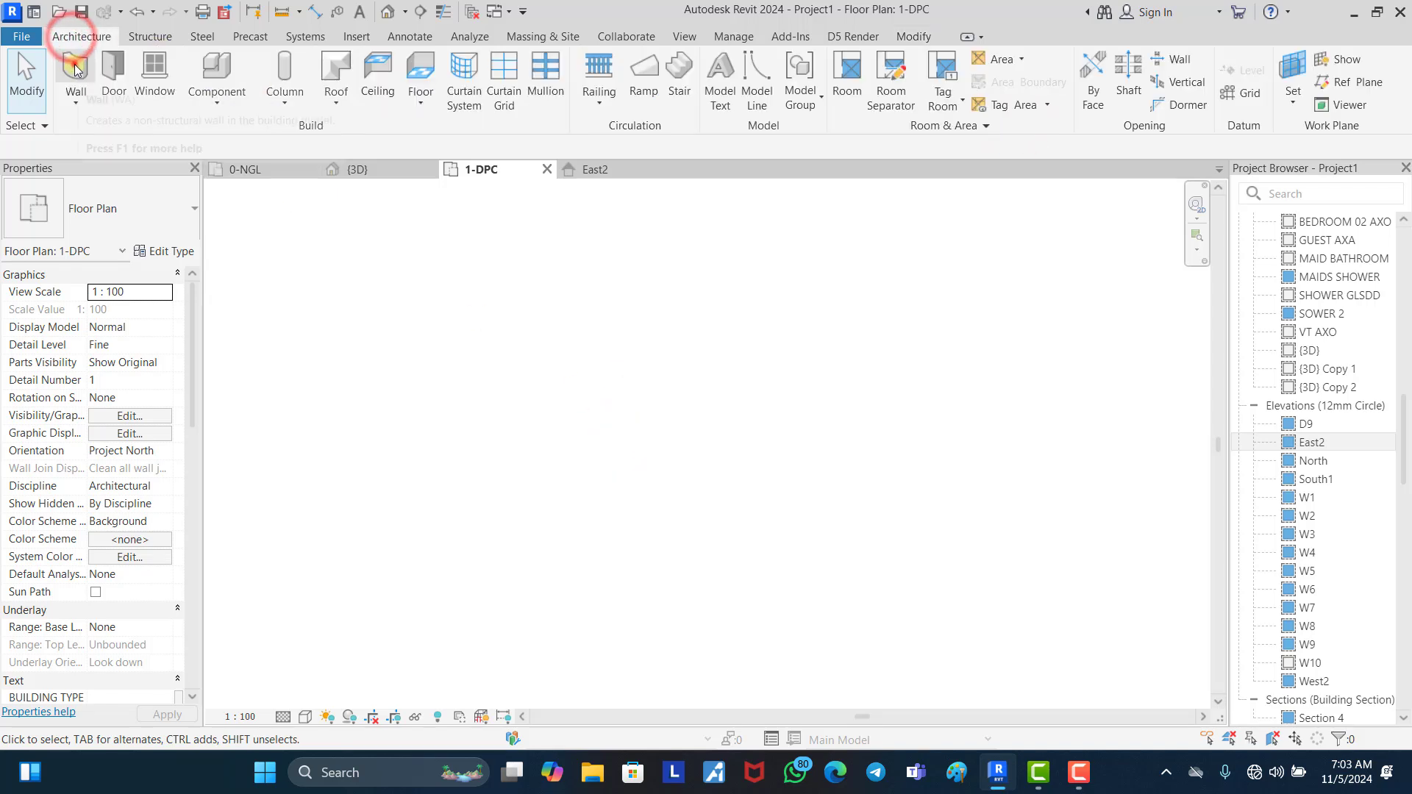
click(75, 65)
click(564, 395)
click(765, 395)
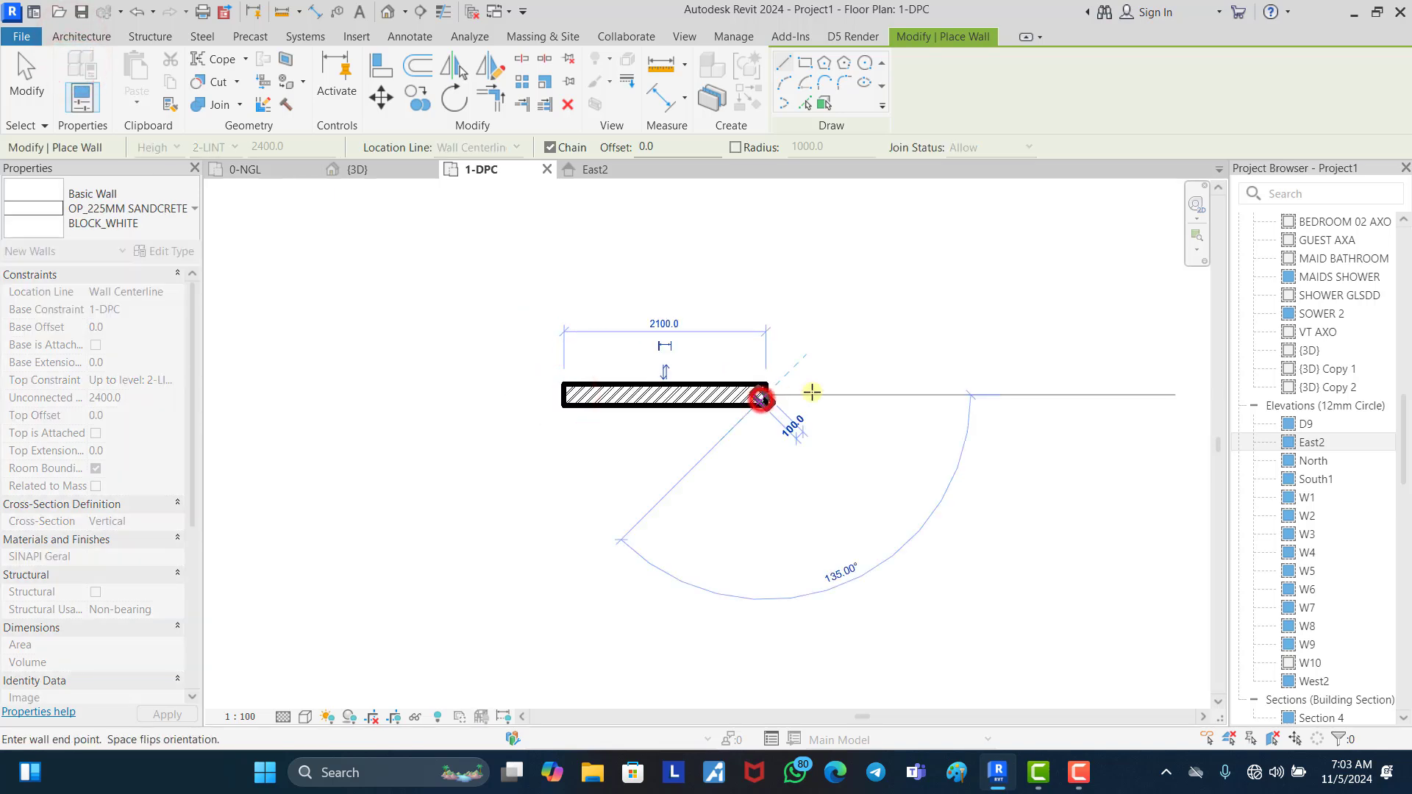
key(Escape)
key(Escape)
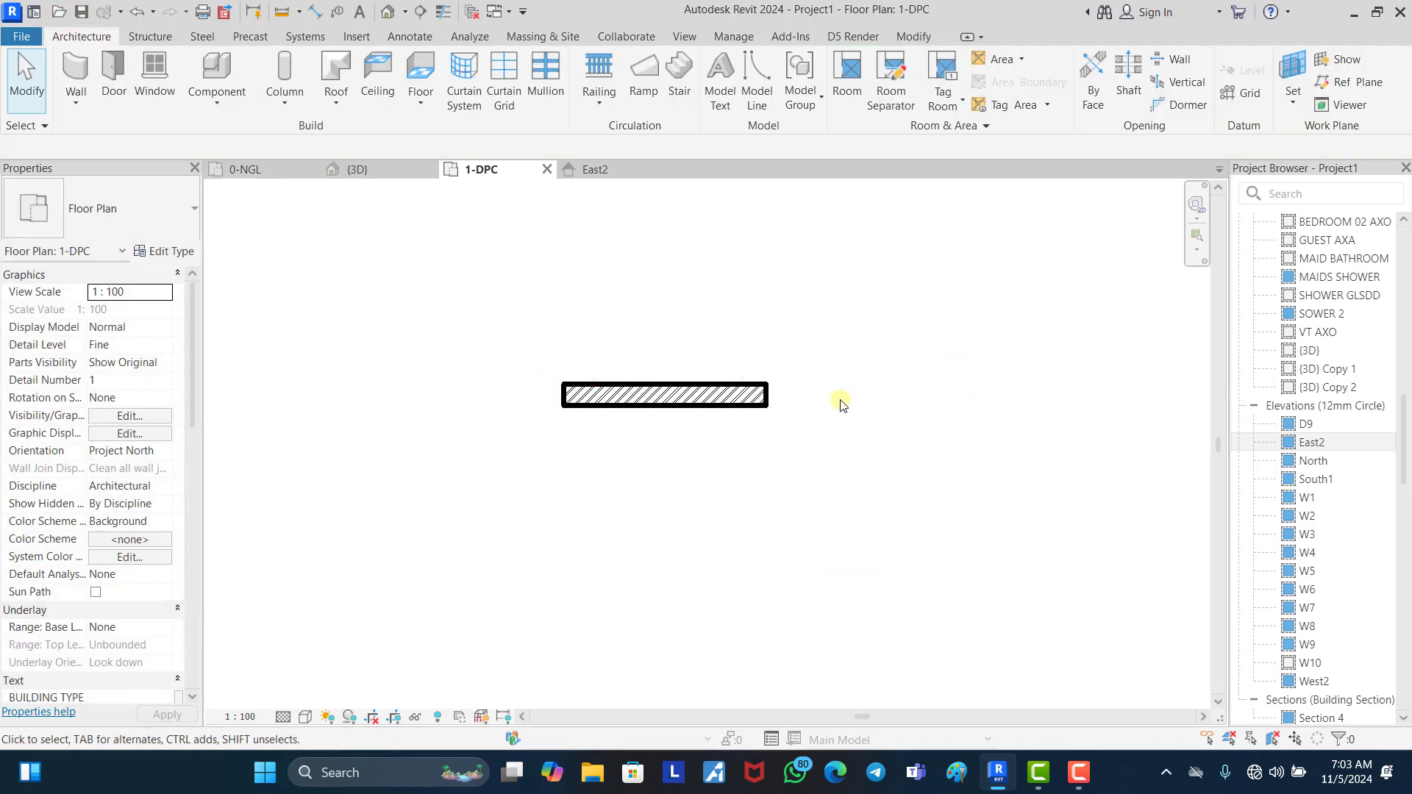
Step: Delete the test wall from the 1-DPC floor plan and return to the 0-NGL plan
click(719, 408)
key(Delete)
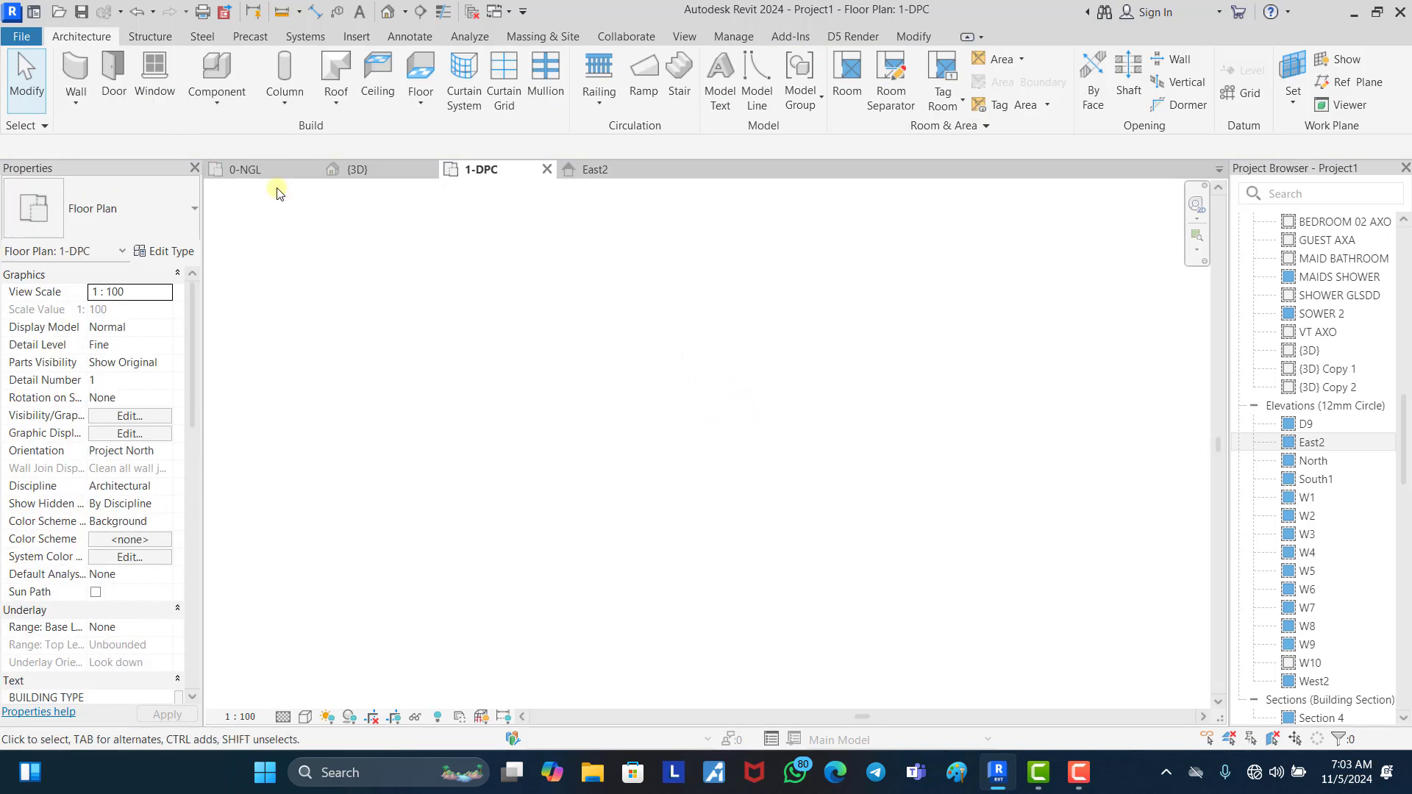
click(266, 168)
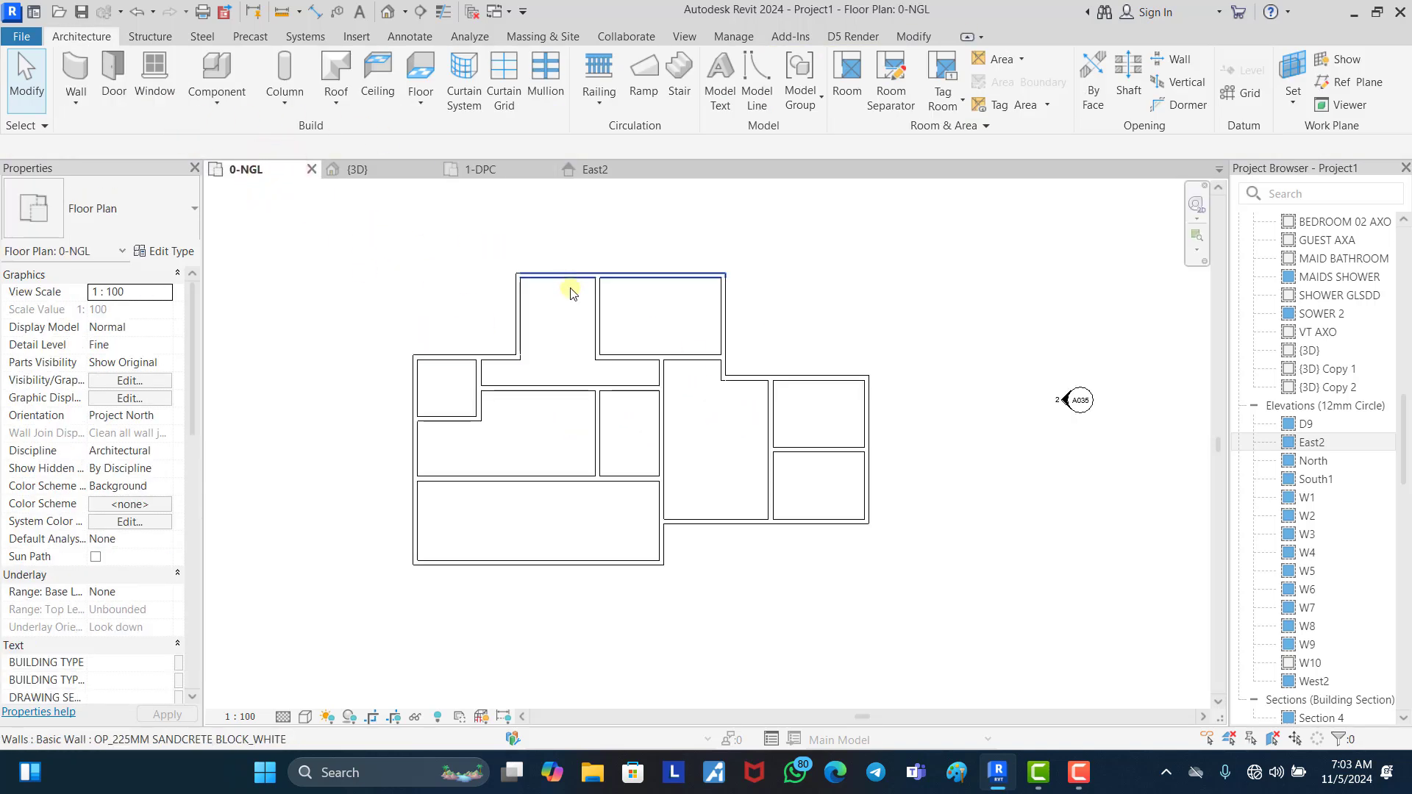
Step: Check the level constraints of the upper room's outer side wall in the 0-NGL plan and compare with the 1-DPC plan
click(519, 295)
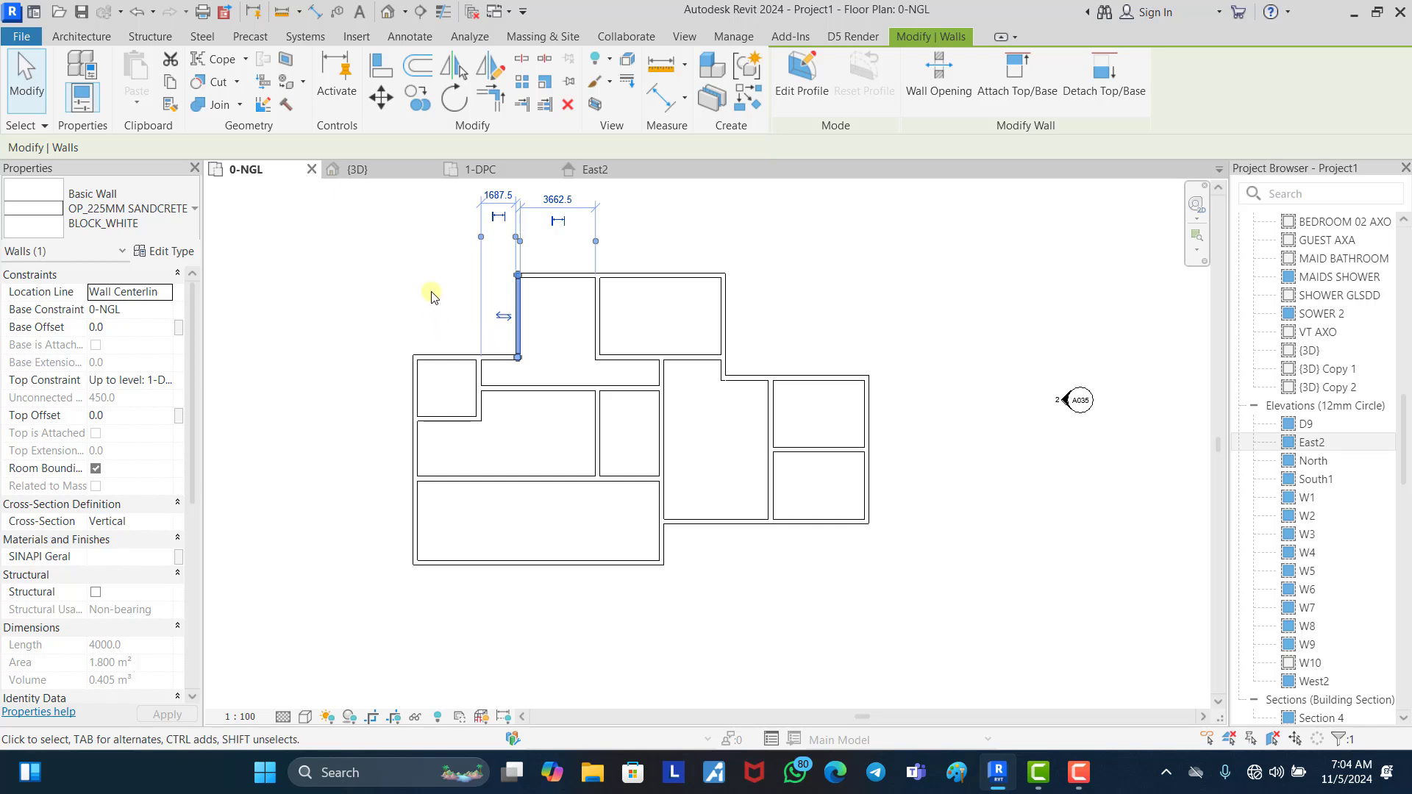
click(492, 171)
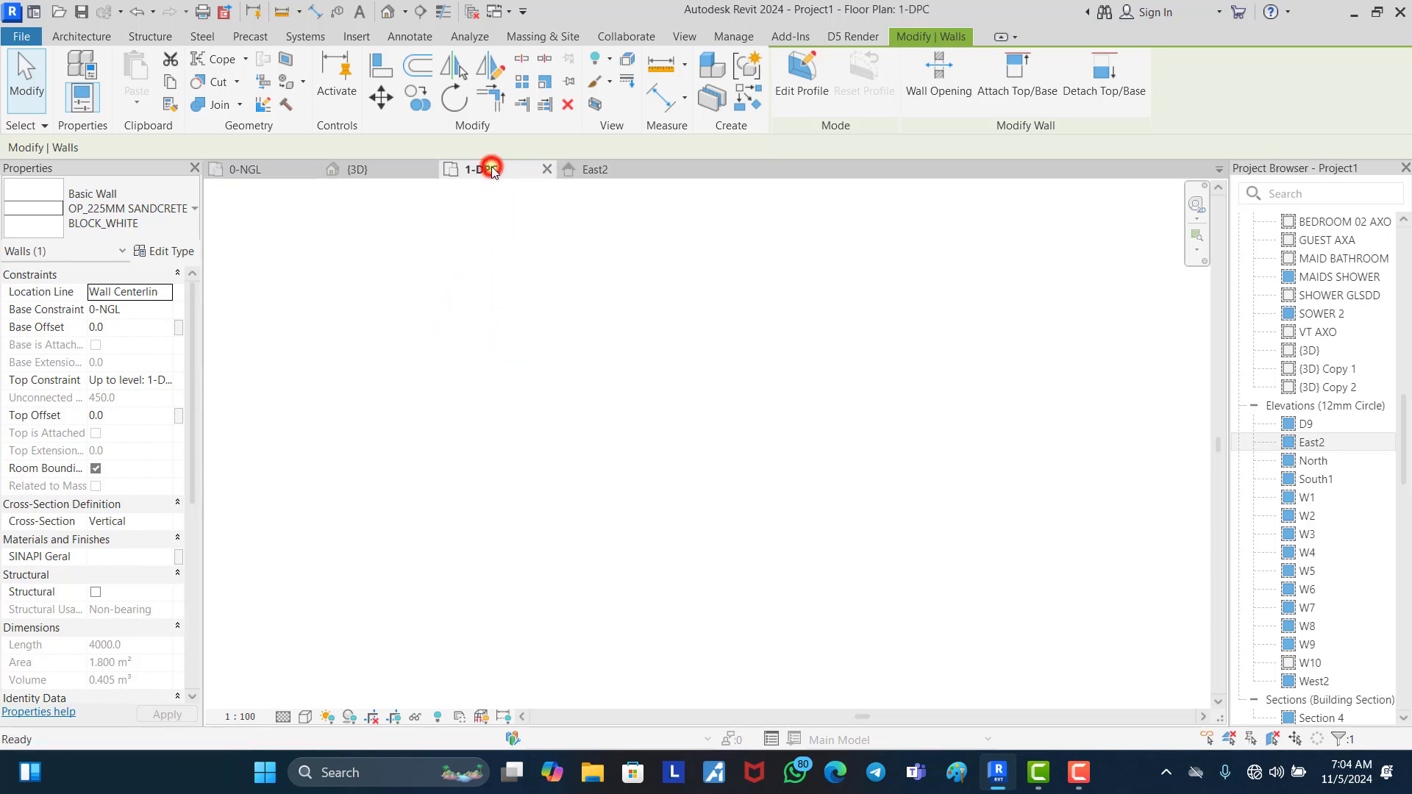
click(287, 172)
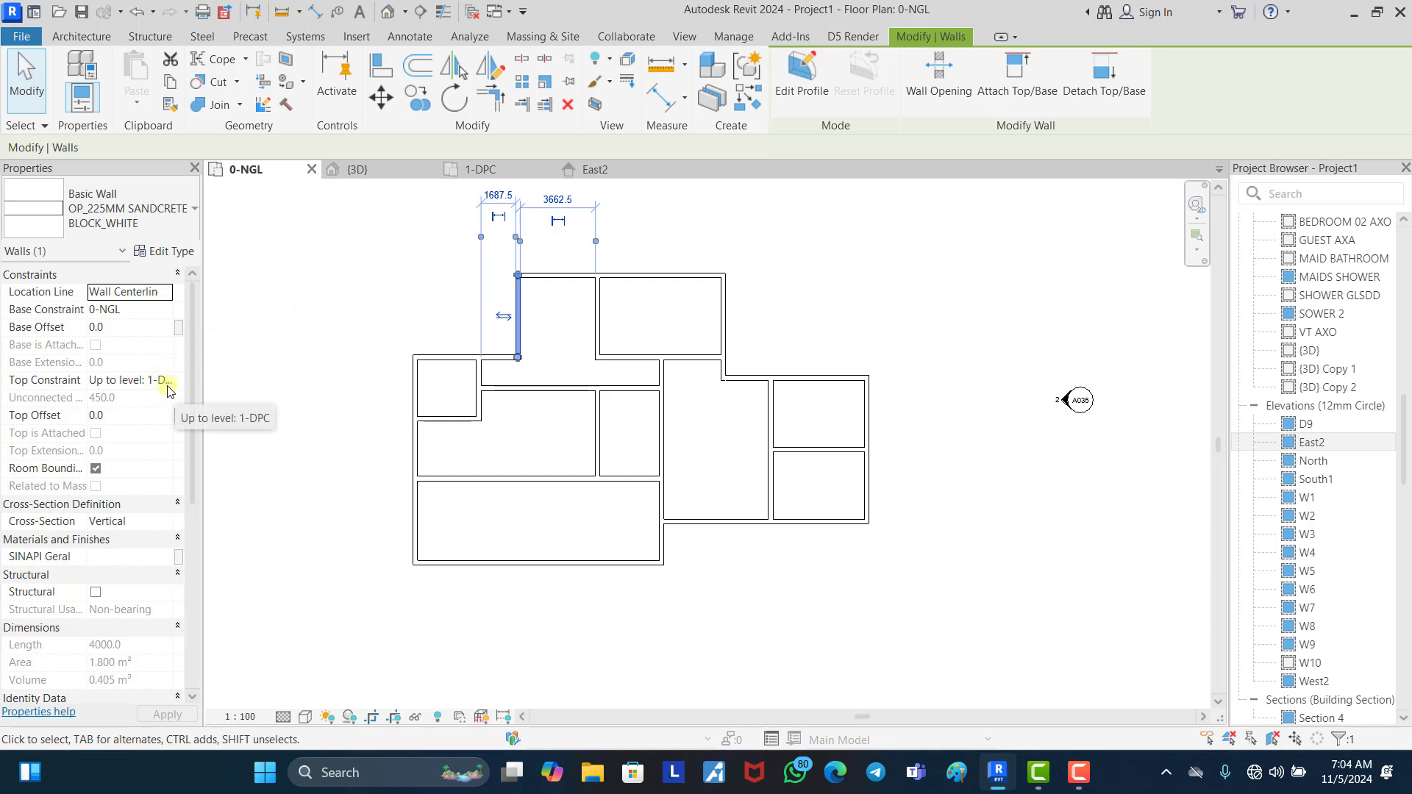
click(397, 291)
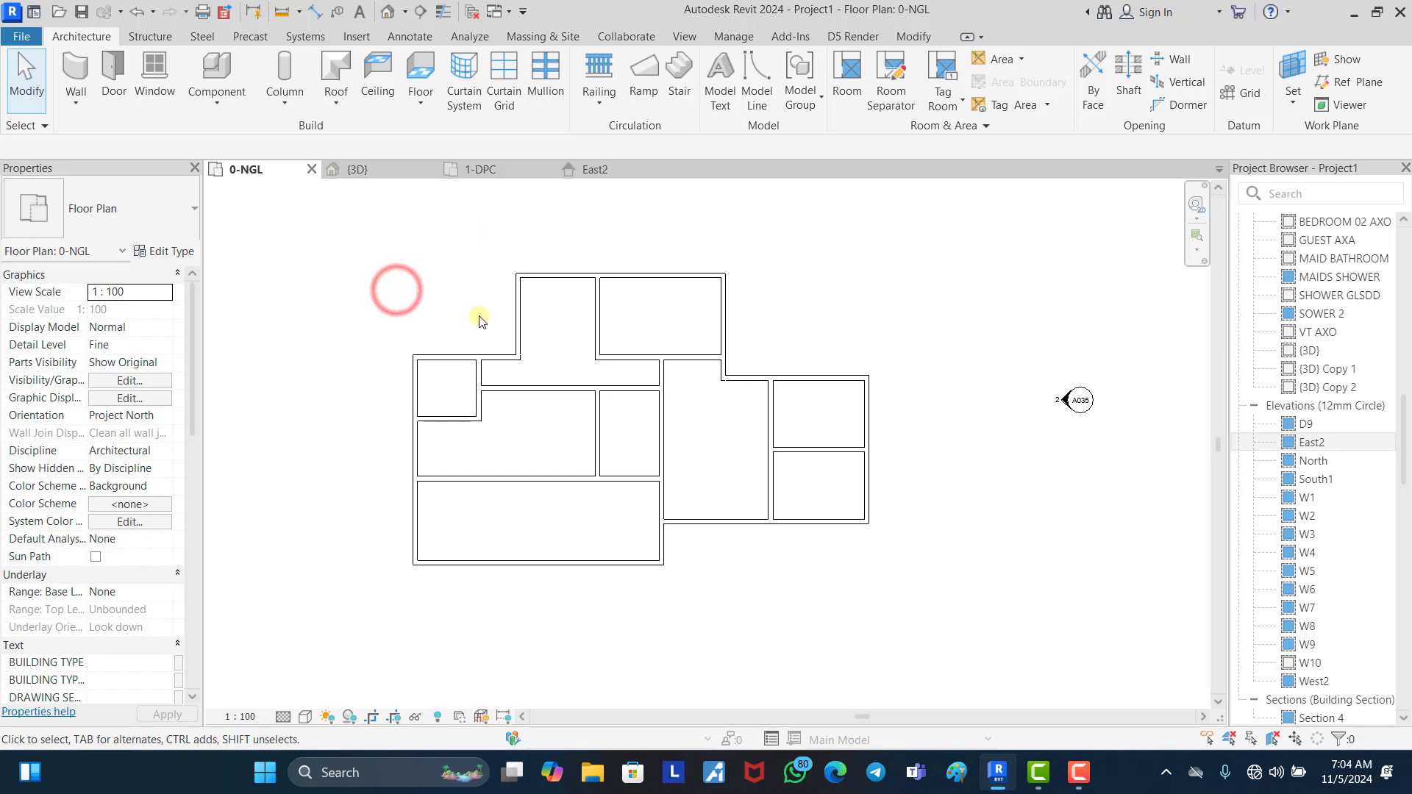
Step: Set the underlay range base level of the 1-DPC floor plan to 0-NGL
click(482, 169)
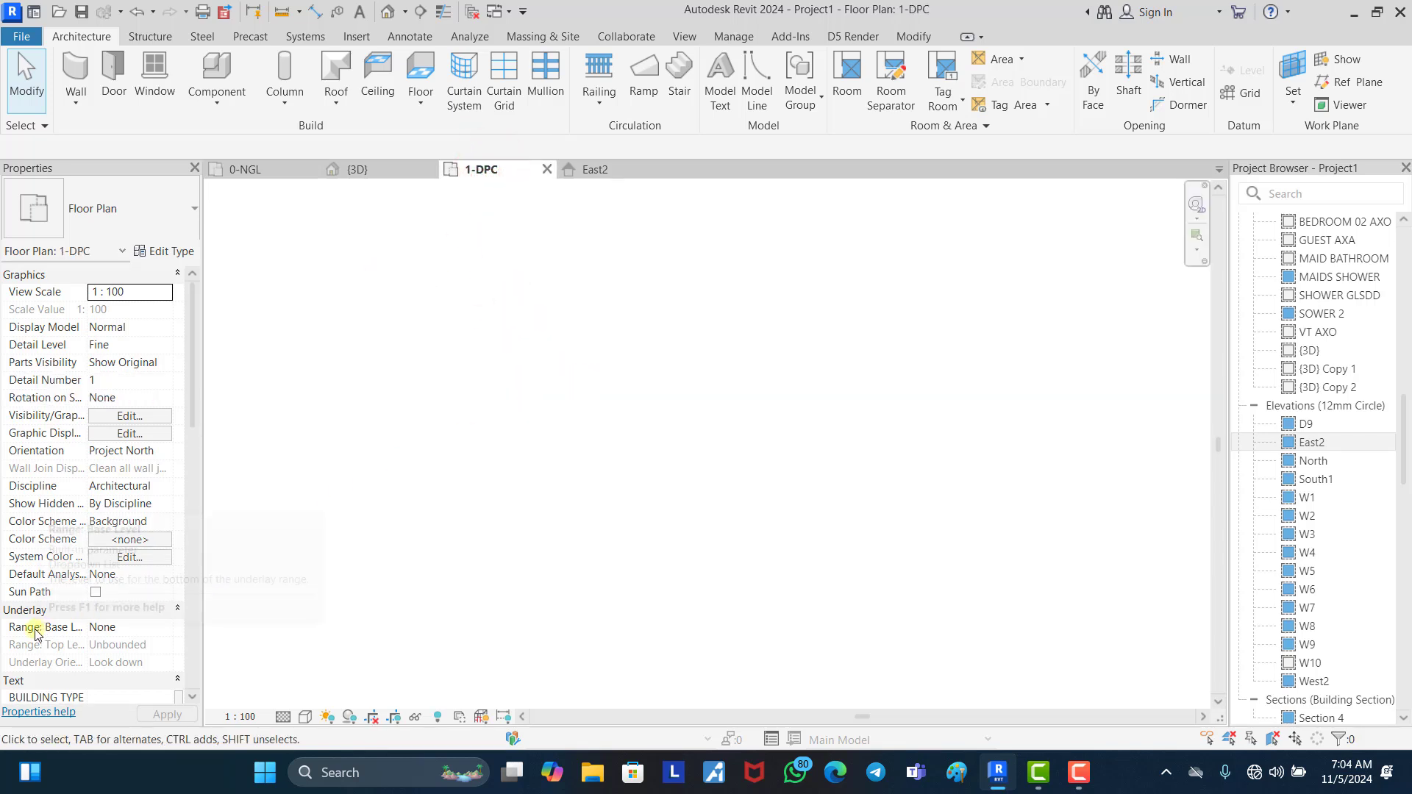
click(165, 627)
click(116, 660)
scroll(630, 331, down, 3)
scroll(592, 392, up, 5)
scroll(639, 419, down, 3)
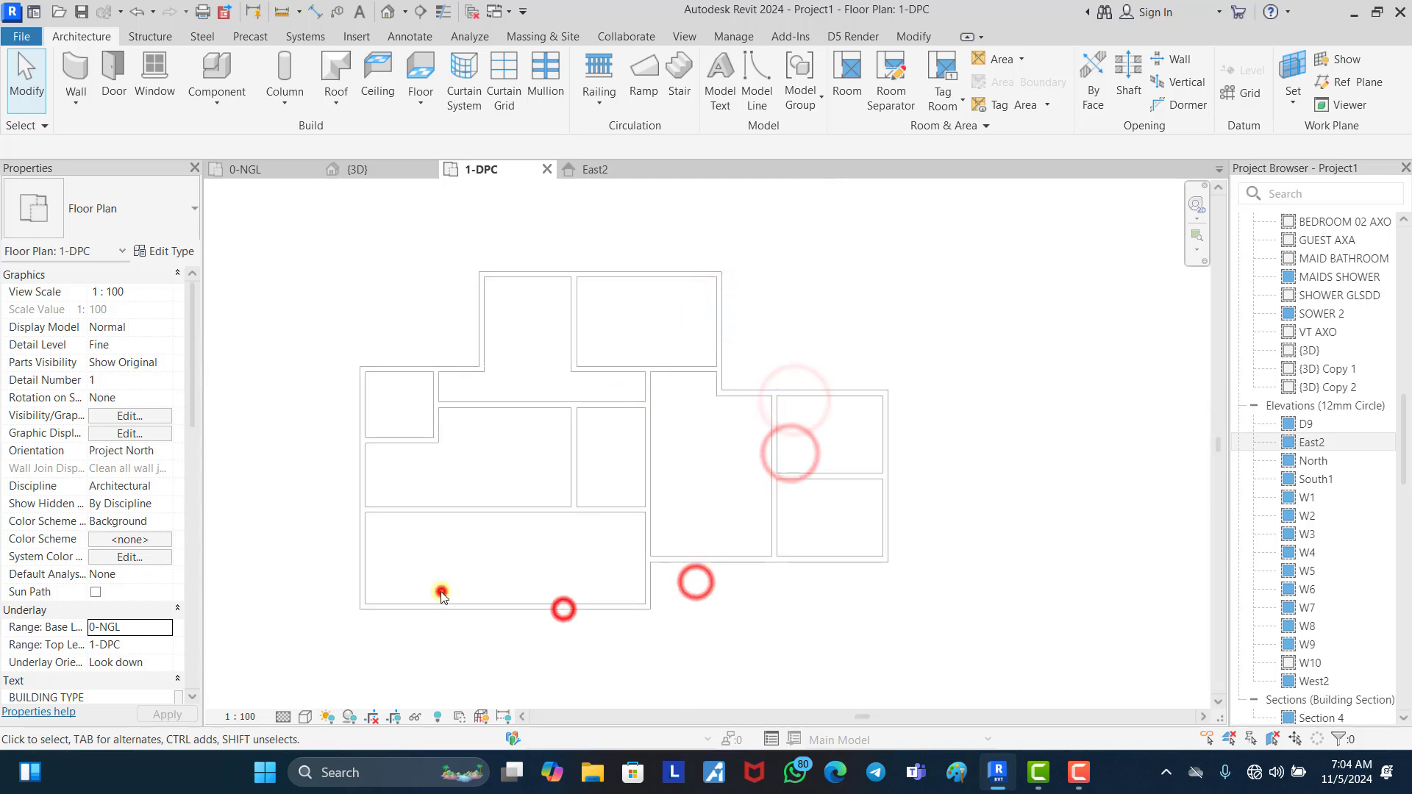
drag(278, 238, 984, 640)
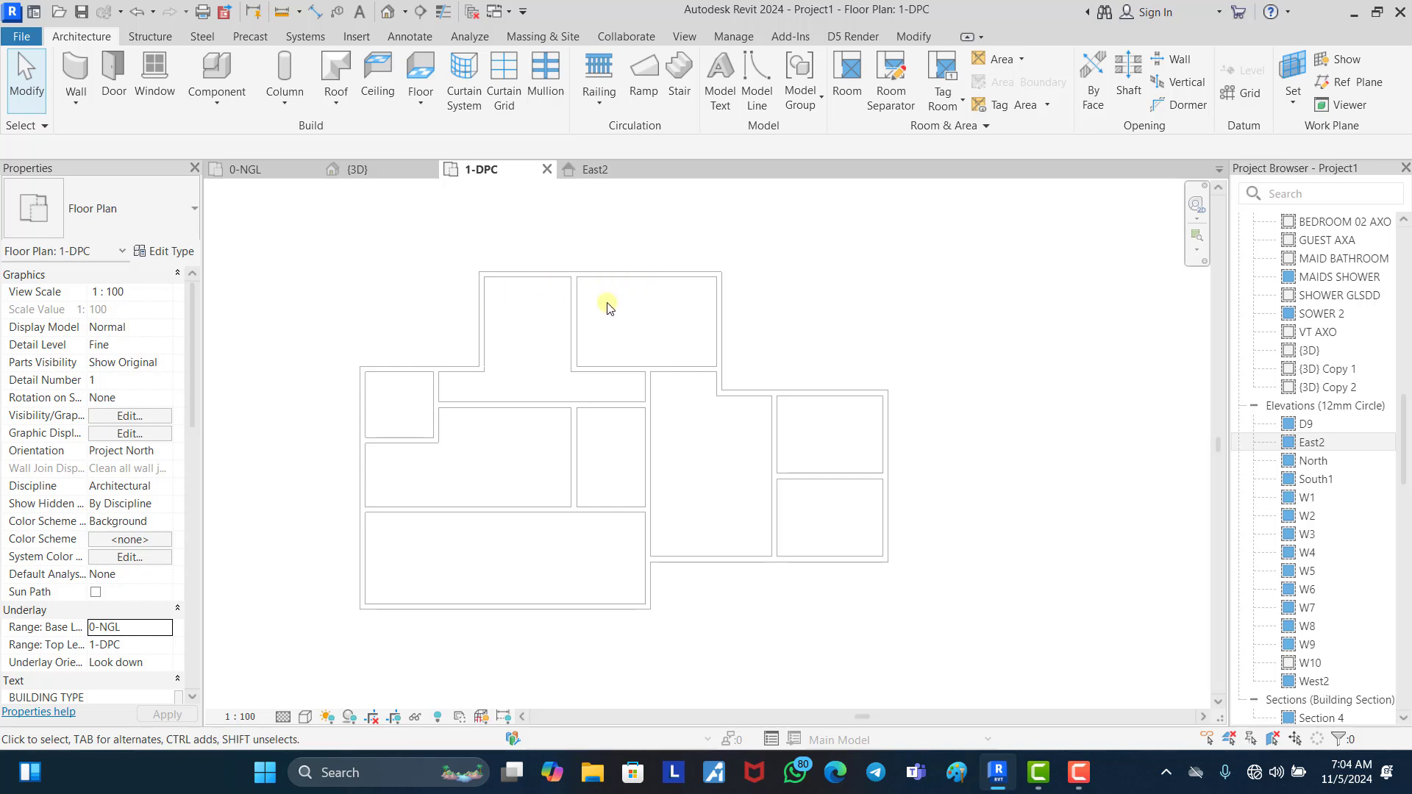
Step: Reset the 1-DPC floor plan's underlay base level to None and return to the 0-NGL plan
click(169, 629)
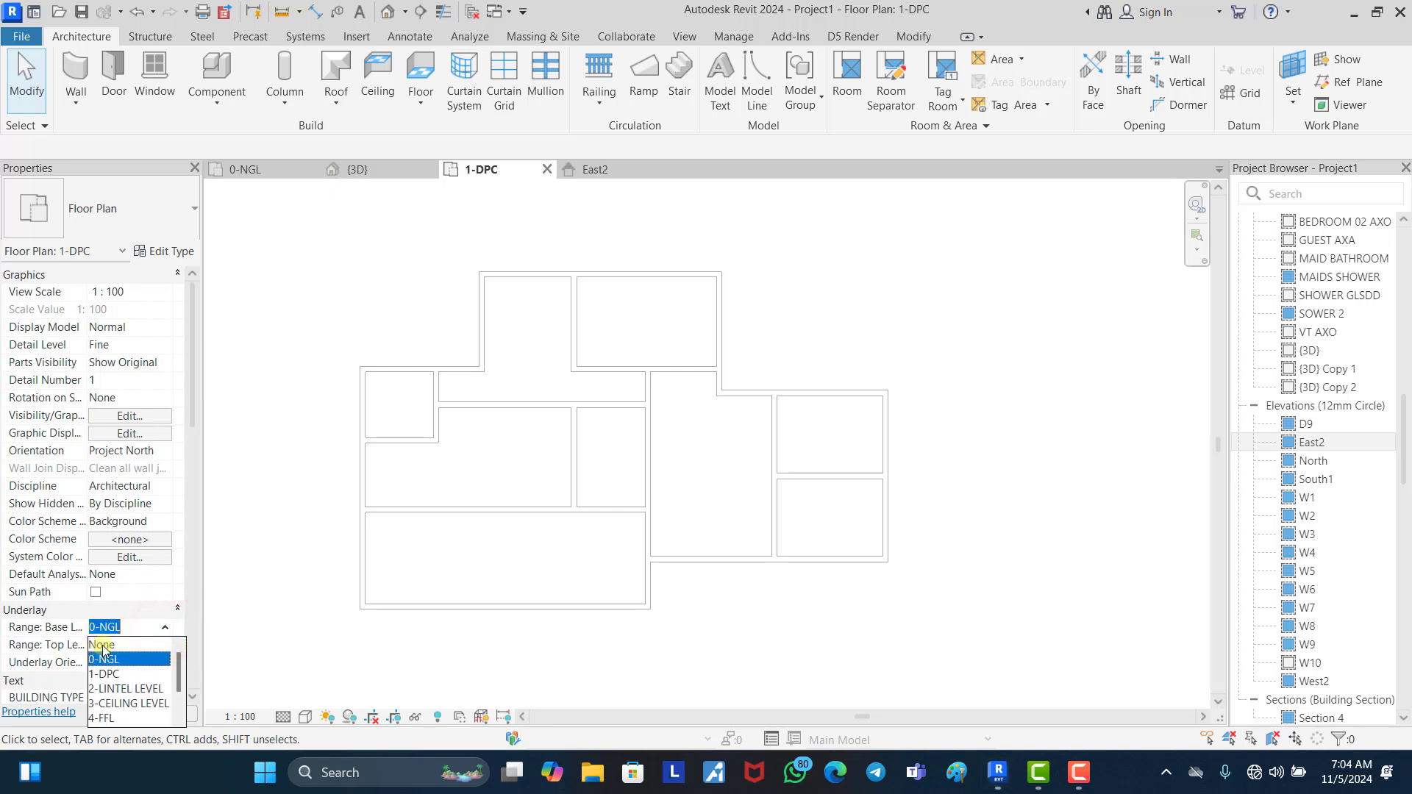
click(102, 645)
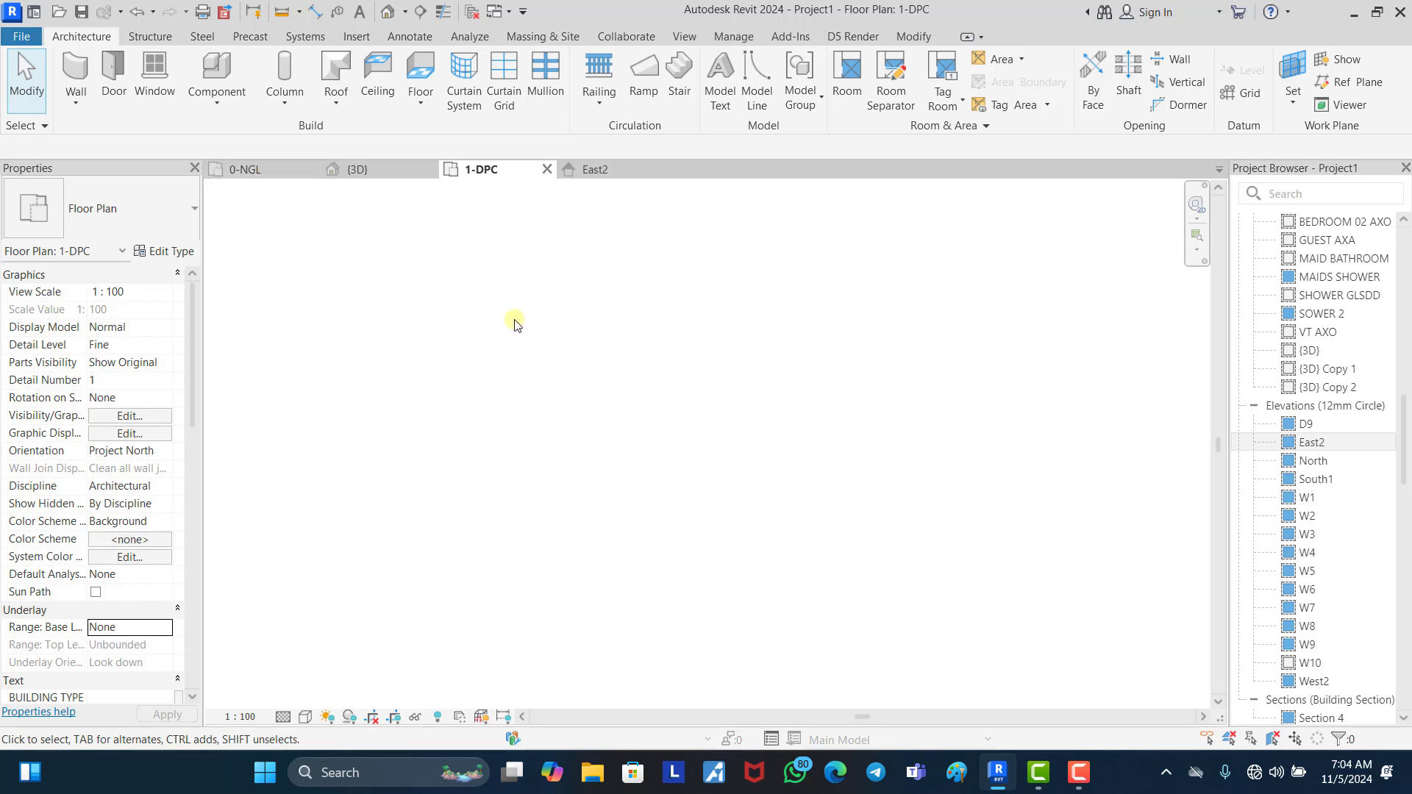
click(265, 170)
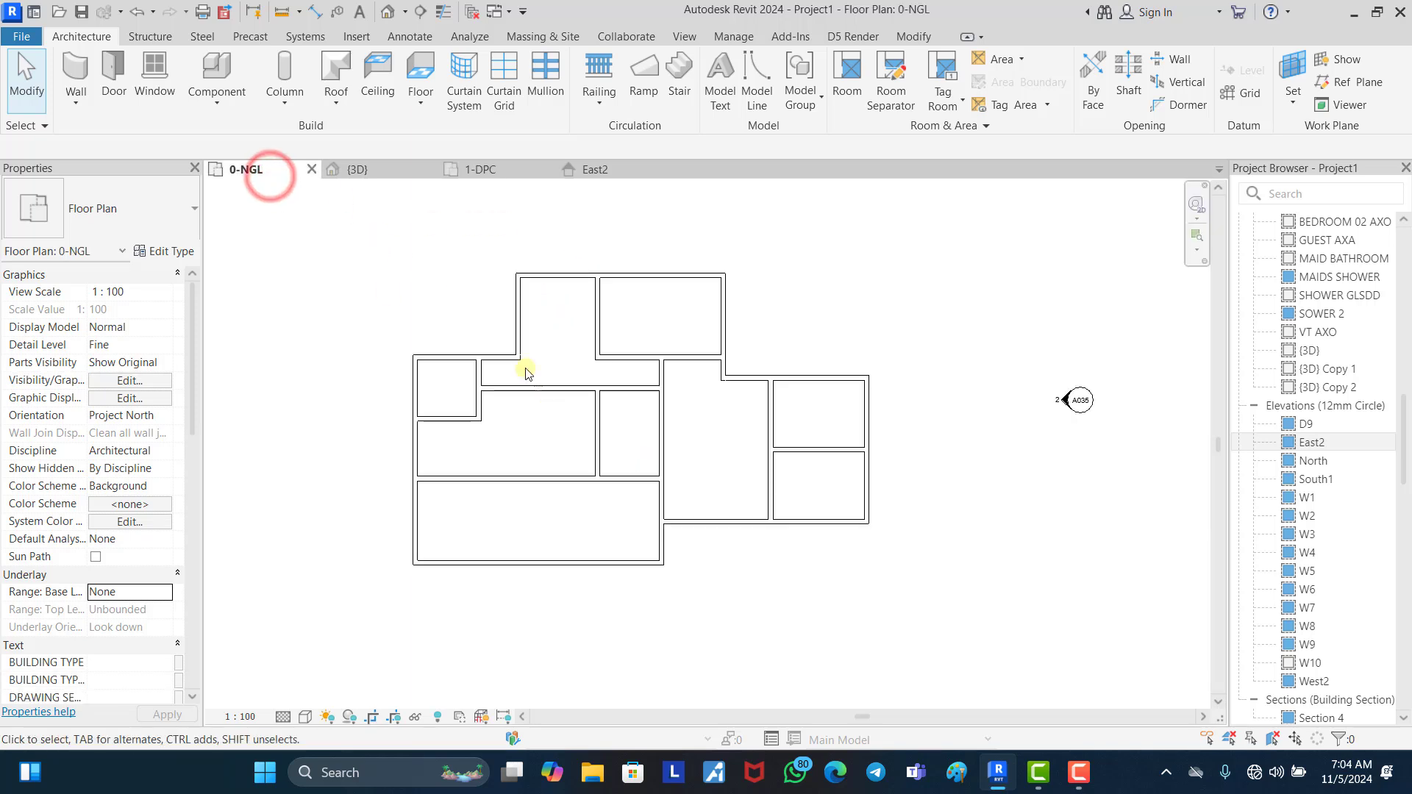
Step: Set the top constraint of all walls in the 0-NGL plan to Up to level: 4-FFL
click(512, 328)
click(401, 314)
drag(354, 247, 893, 615)
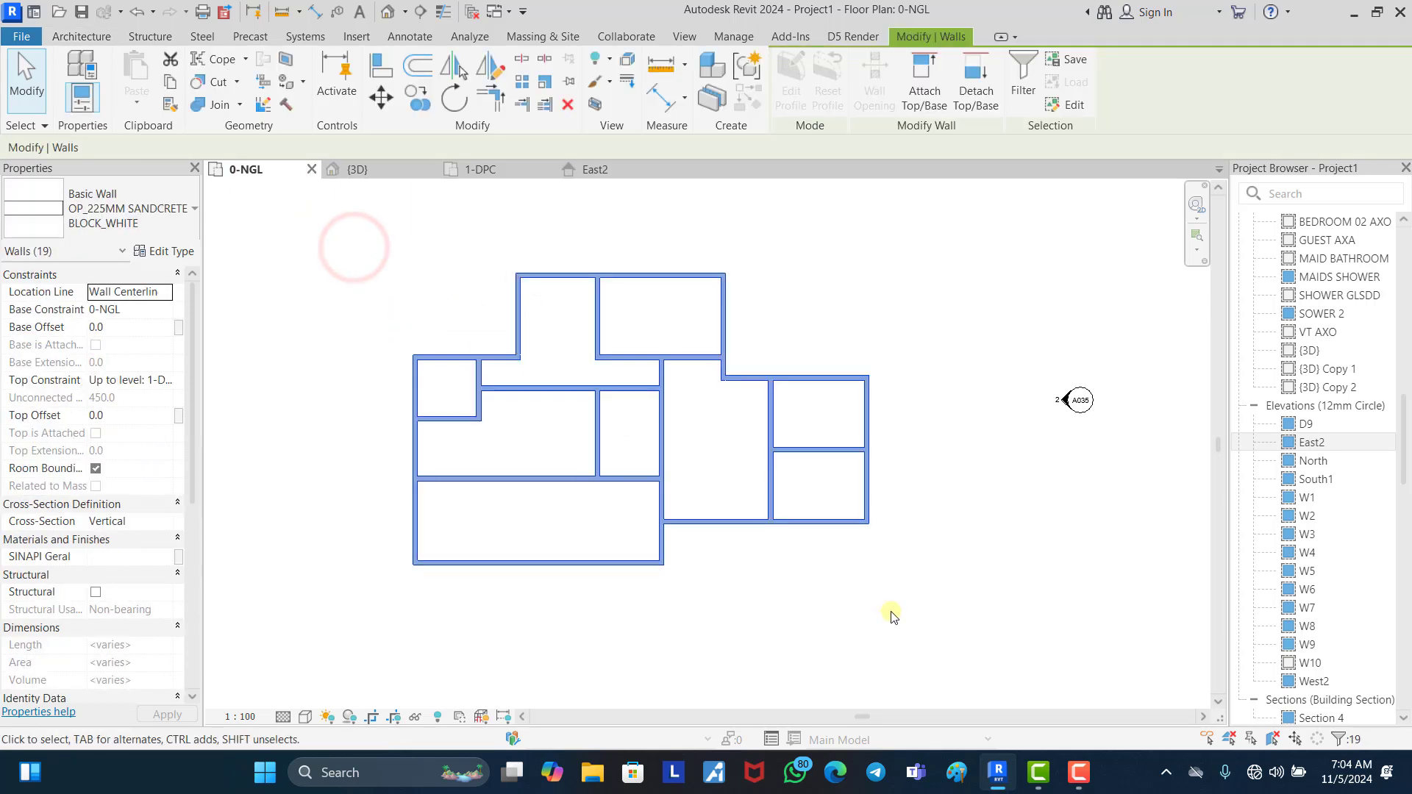
click(165, 380)
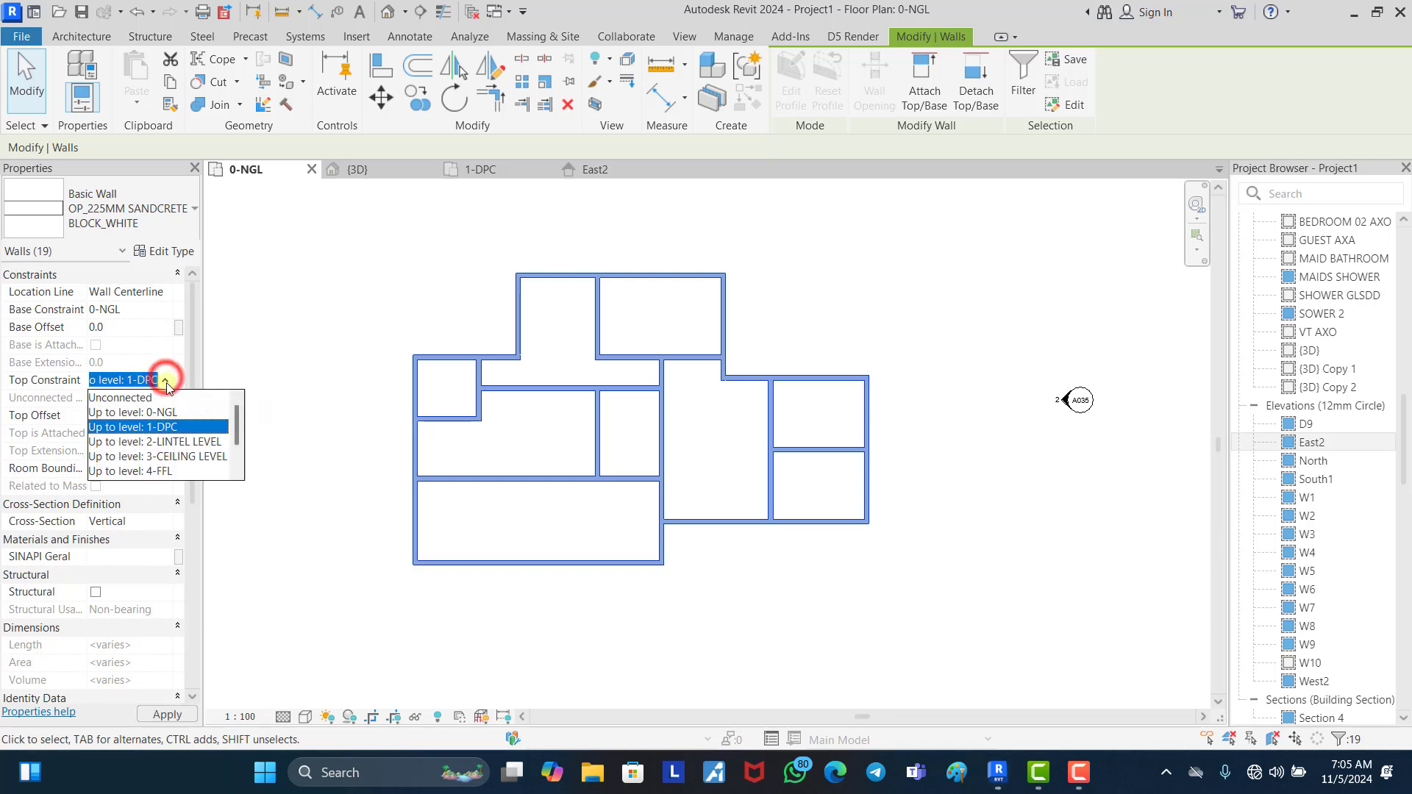
click(162, 471)
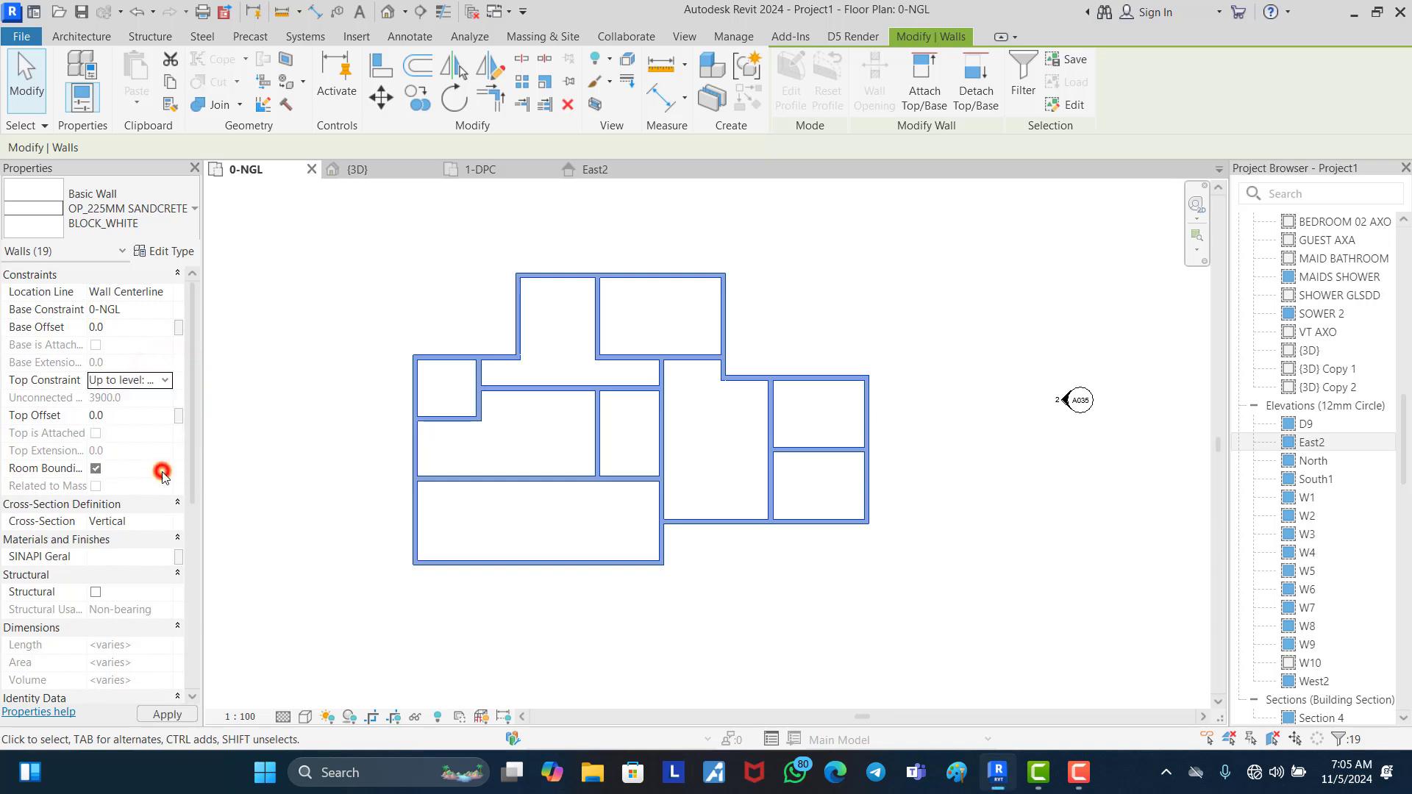
click(978, 308)
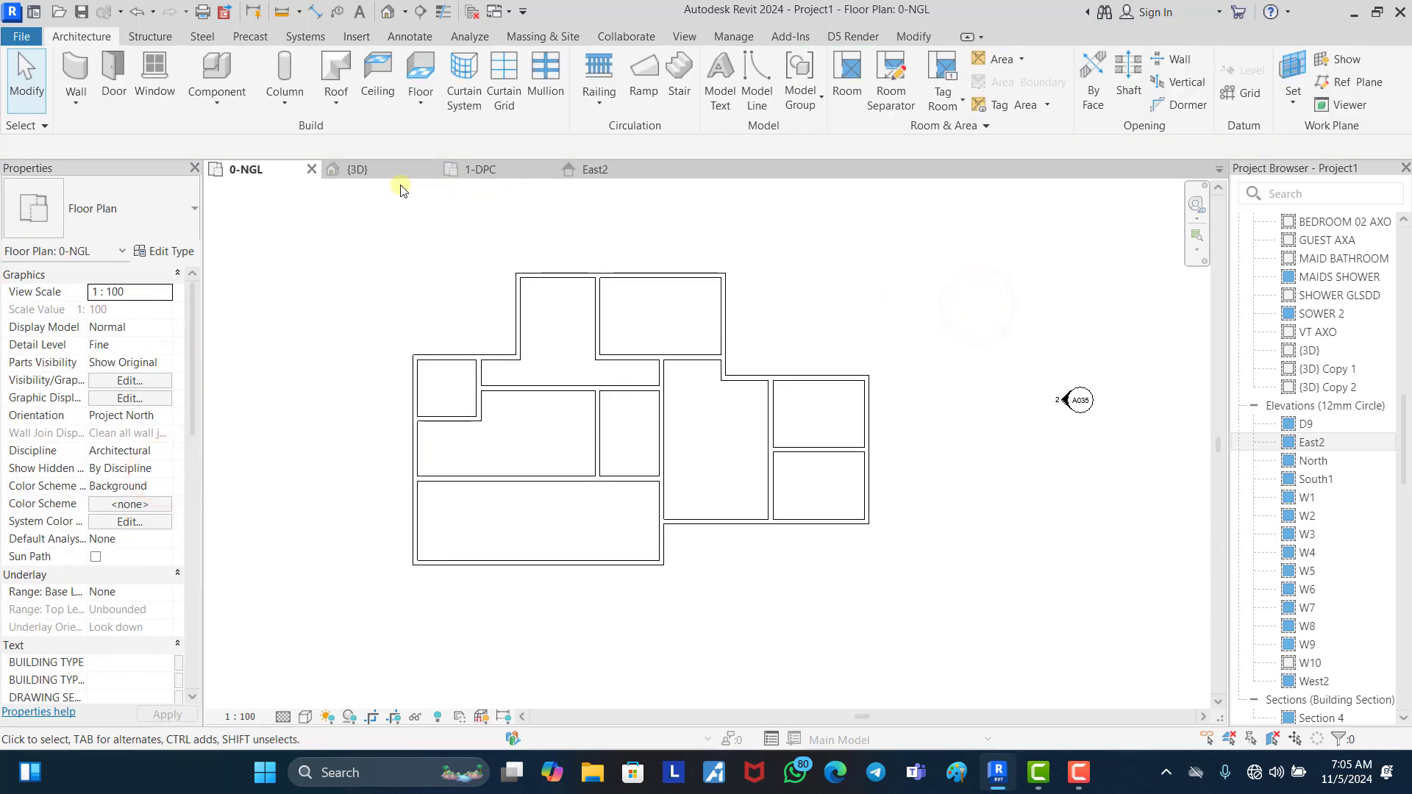
Step: Examine how the walls display in the 1-DPC floor plan and inspect the uppermost wall's level constraints
click(497, 180)
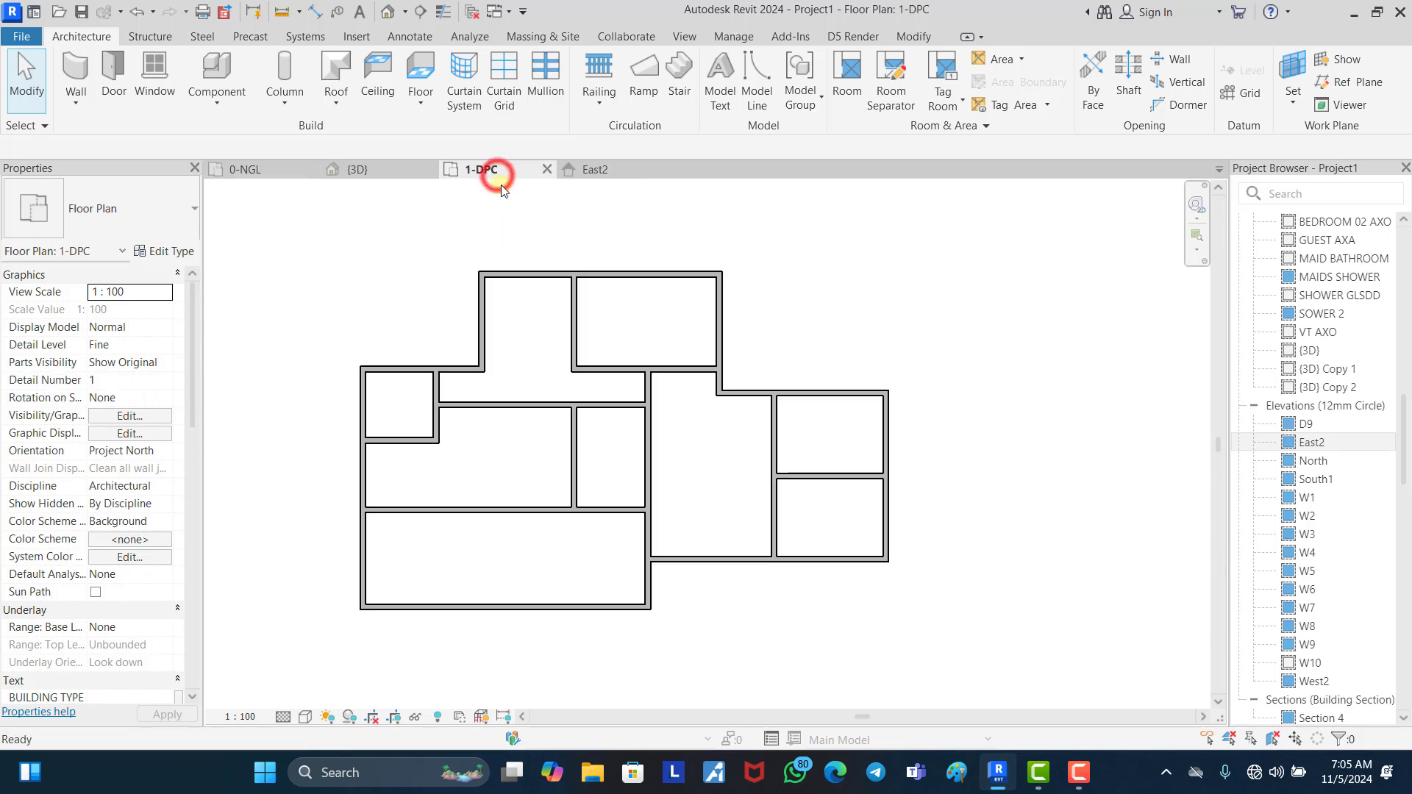
scroll(378, 404, up, 2)
scroll(625, 398, down, 1)
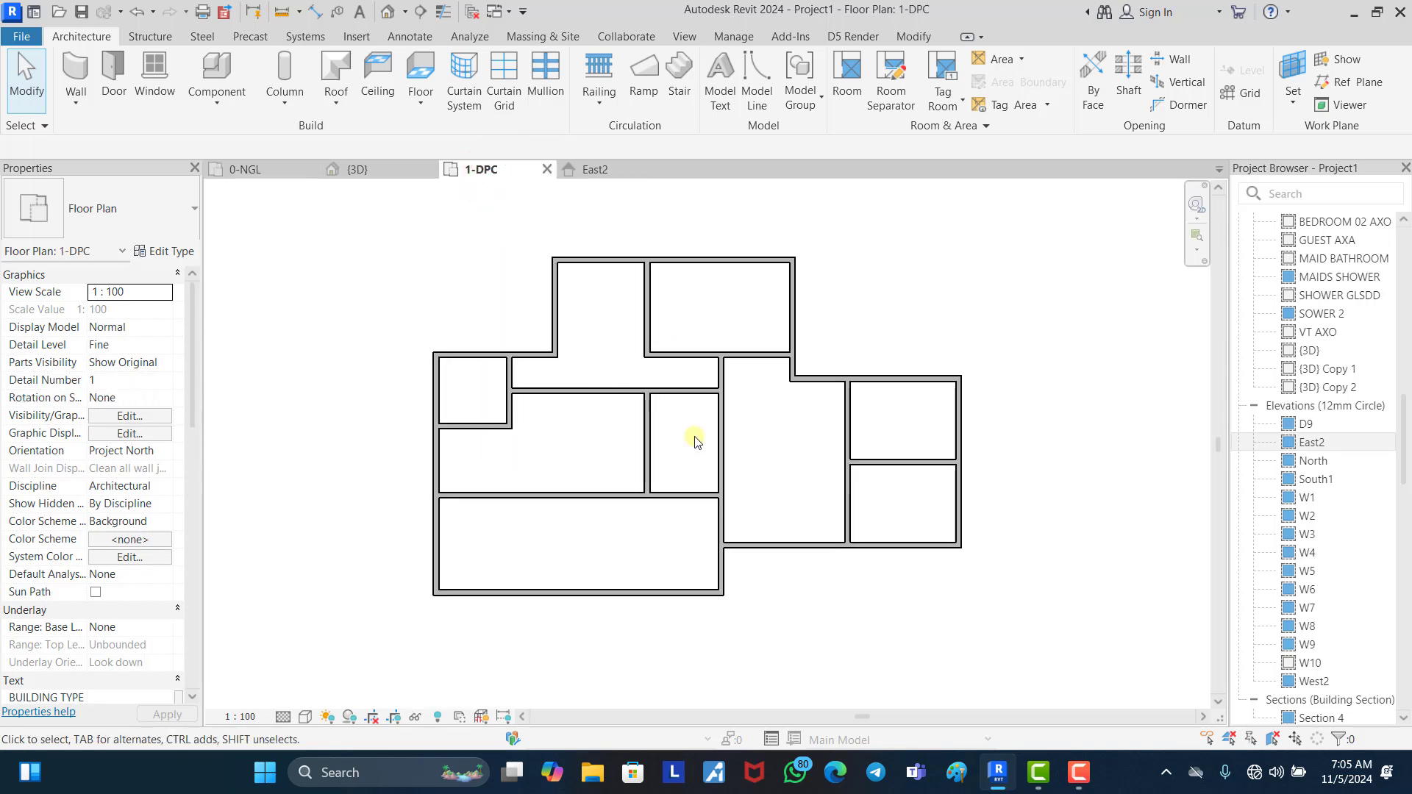
scroll(730, 436, up, 2)
scroll(544, 368, down, 3)
click(380, 254)
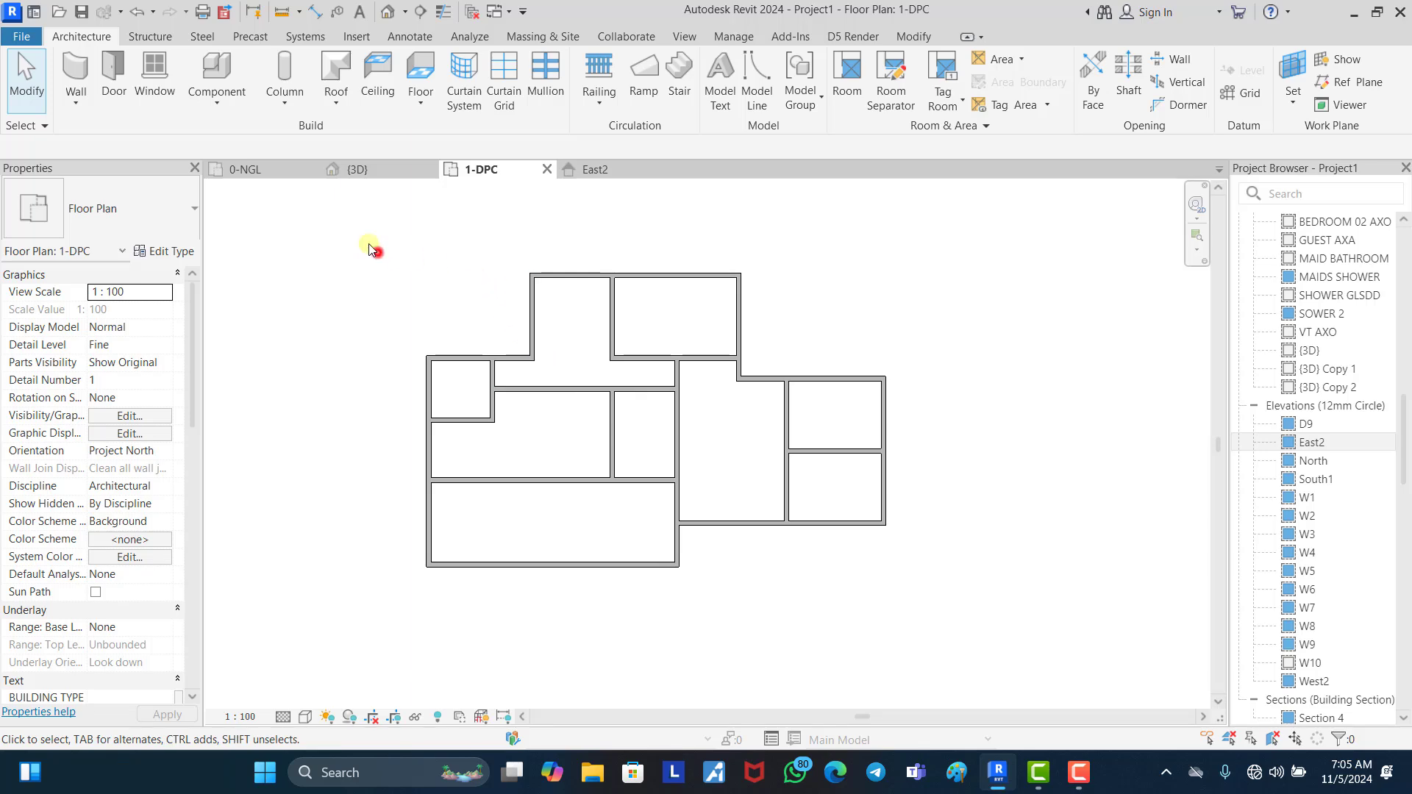
click(249, 170)
click(503, 170)
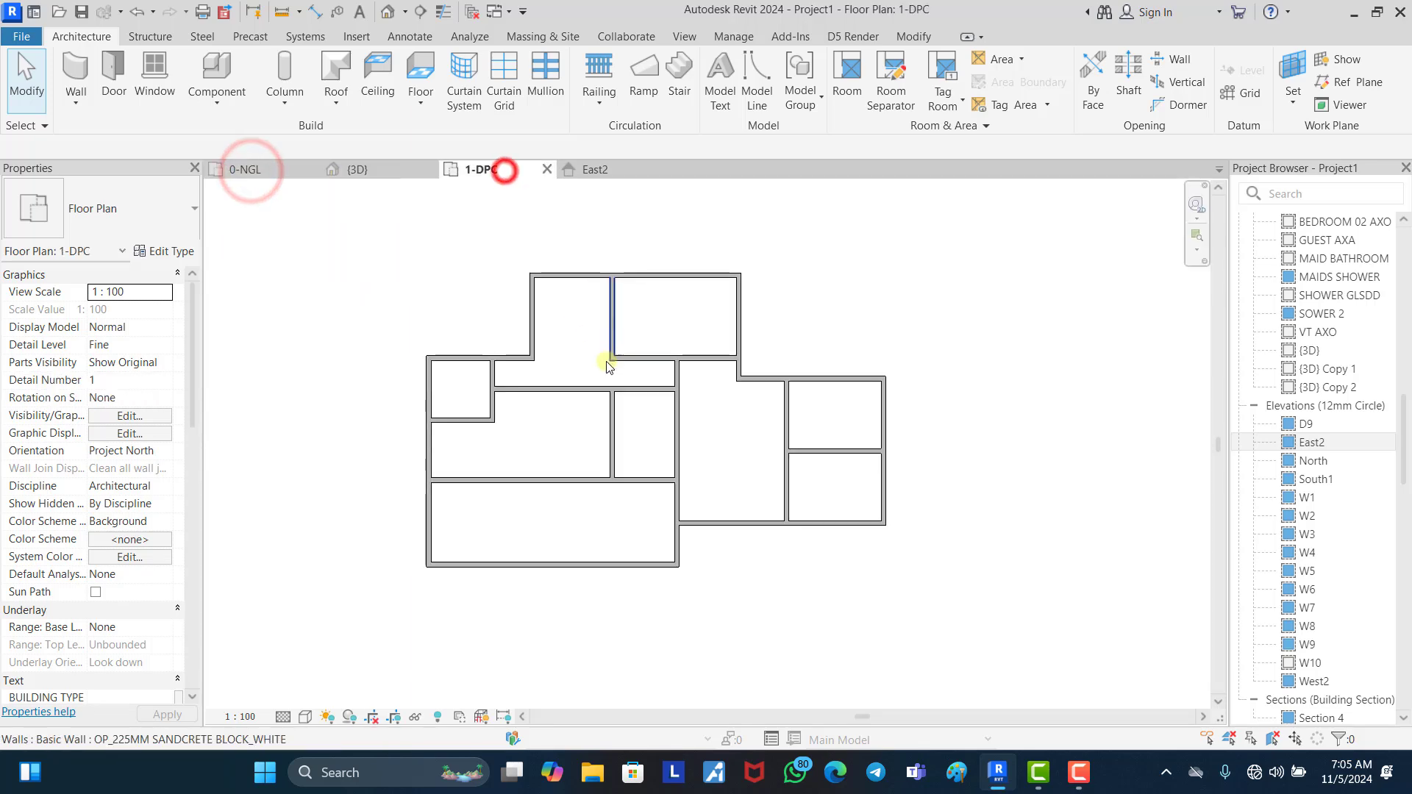
click(643, 368)
click(616, 305)
click(687, 274)
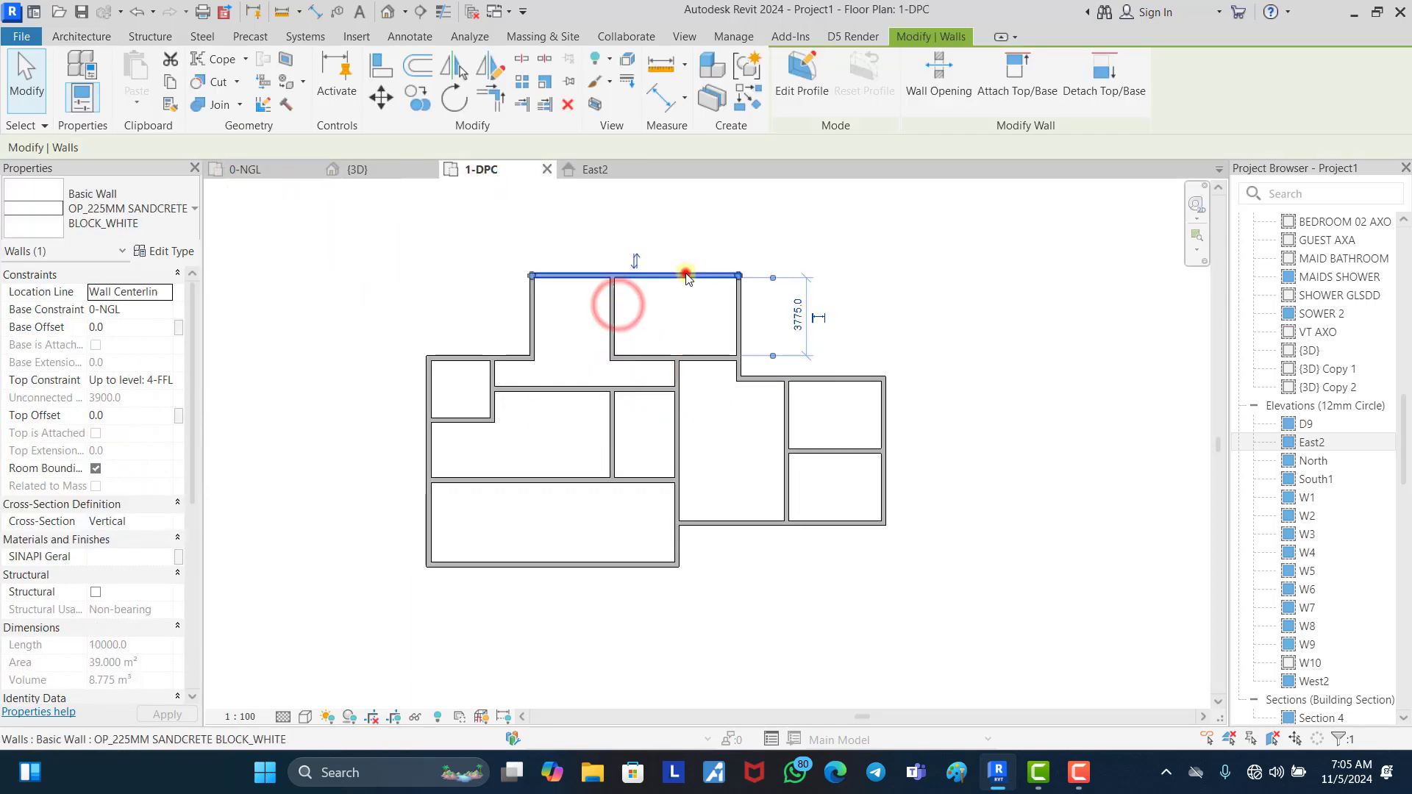
click(679, 314)
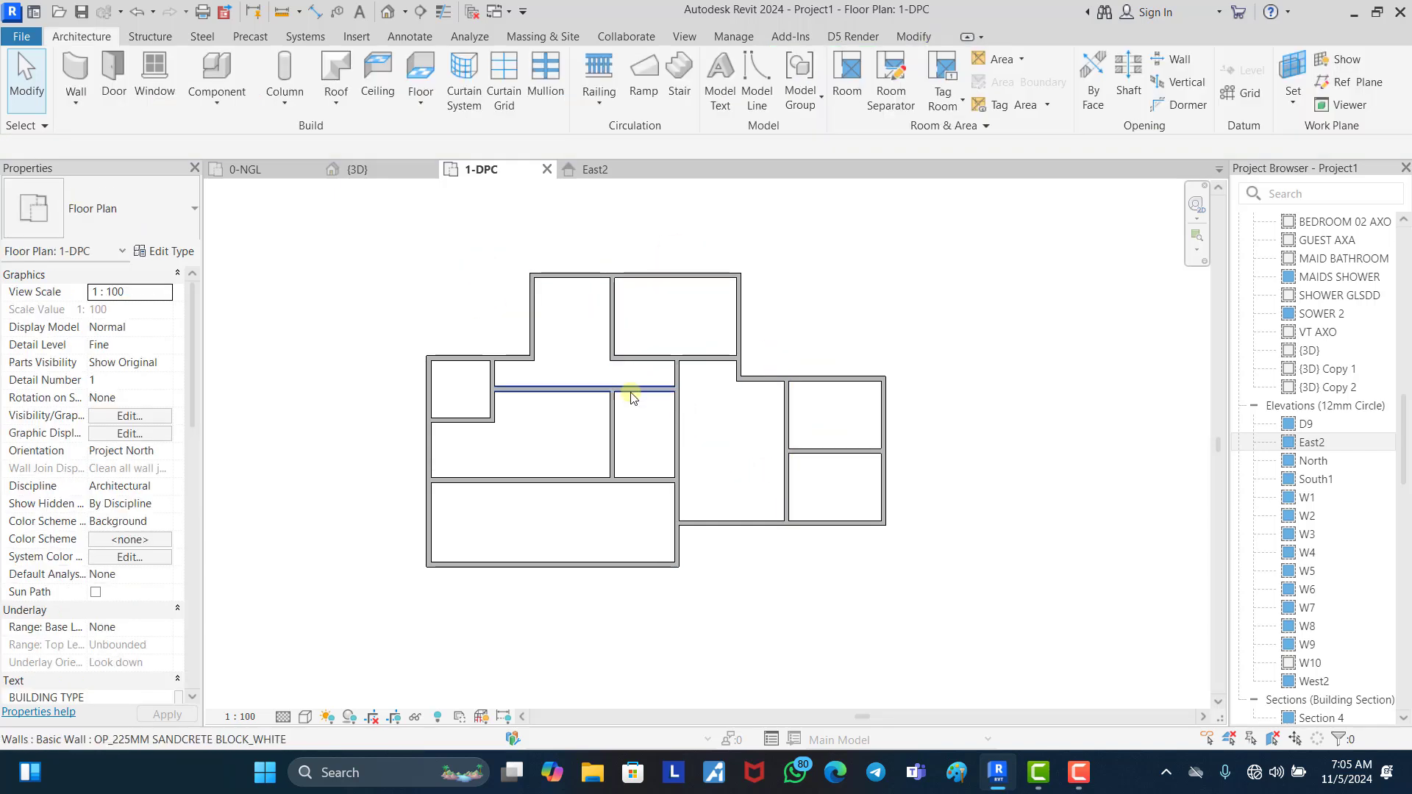
Step: Hide the category of all the selected walls in the 1-DPC floor plan view
scroll(631, 393, down, 2)
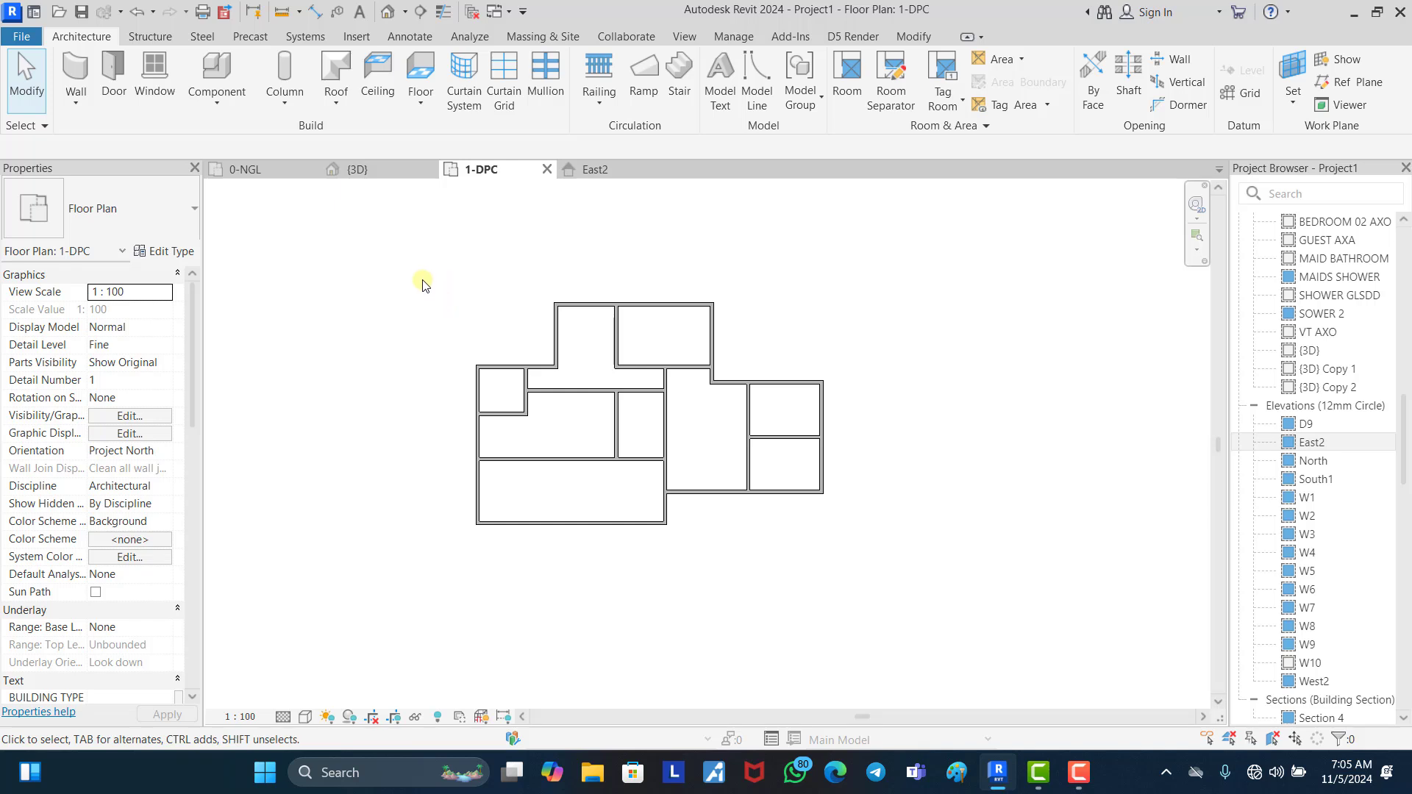
drag(403, 259, 902, 615)
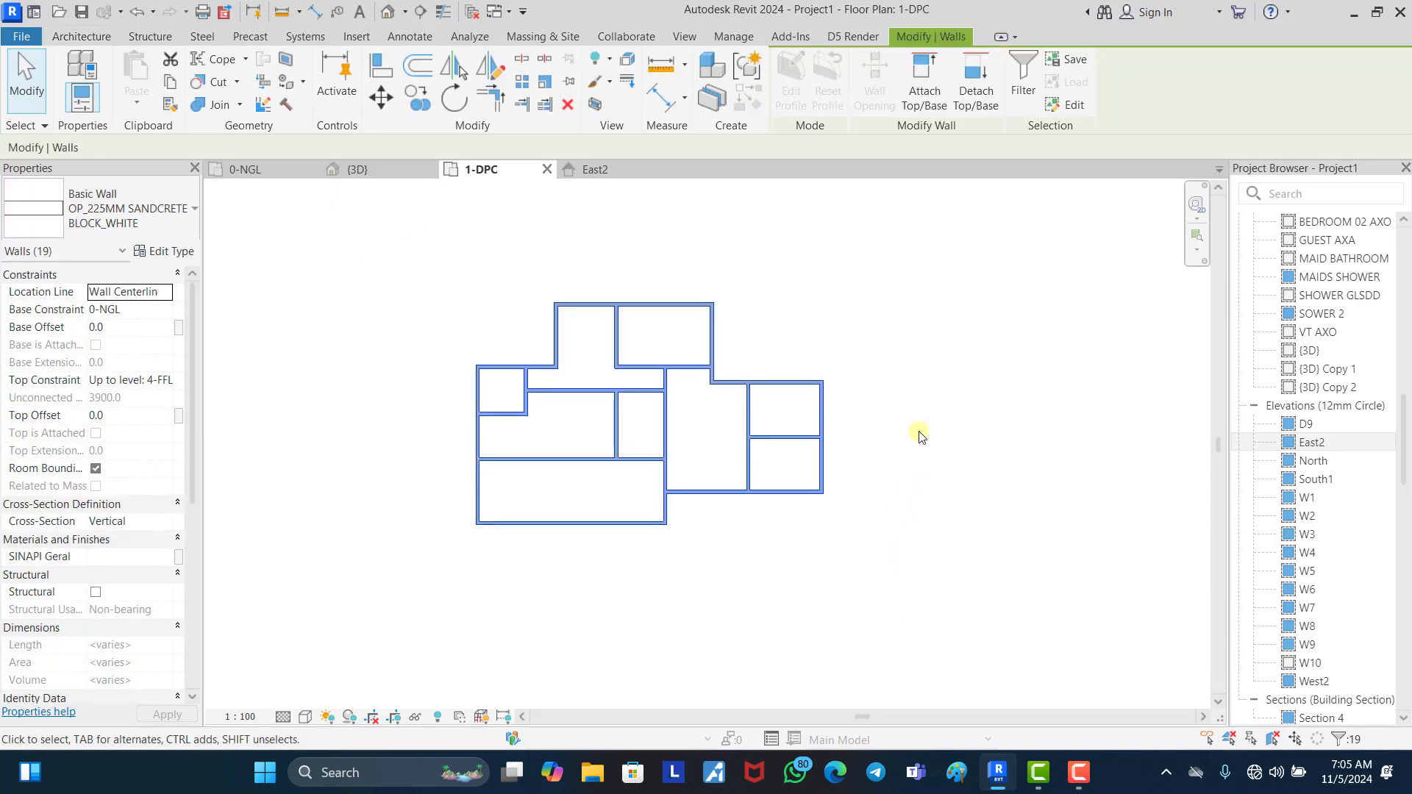
right_click(865, 328)
mouse_move(936, 387)
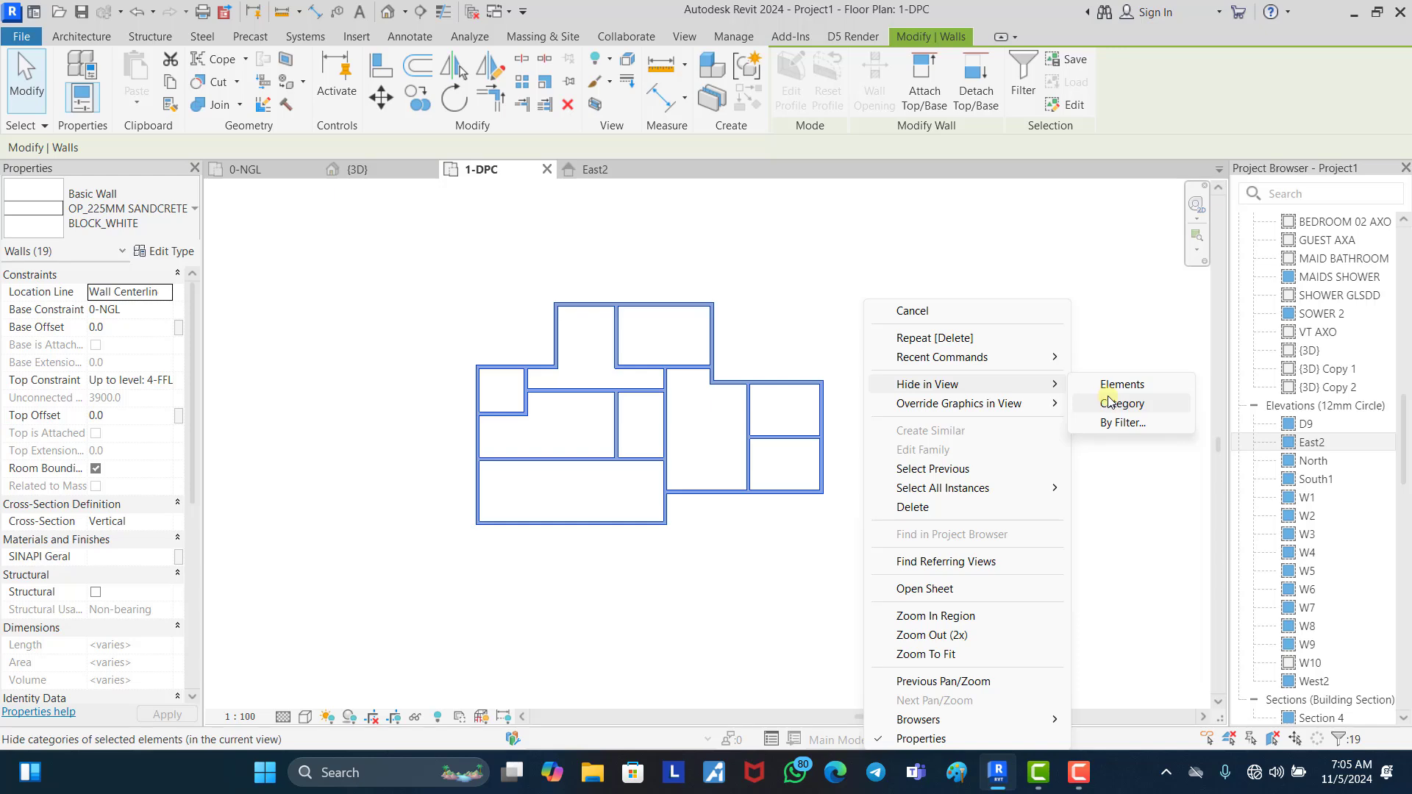
click(1120, 406)
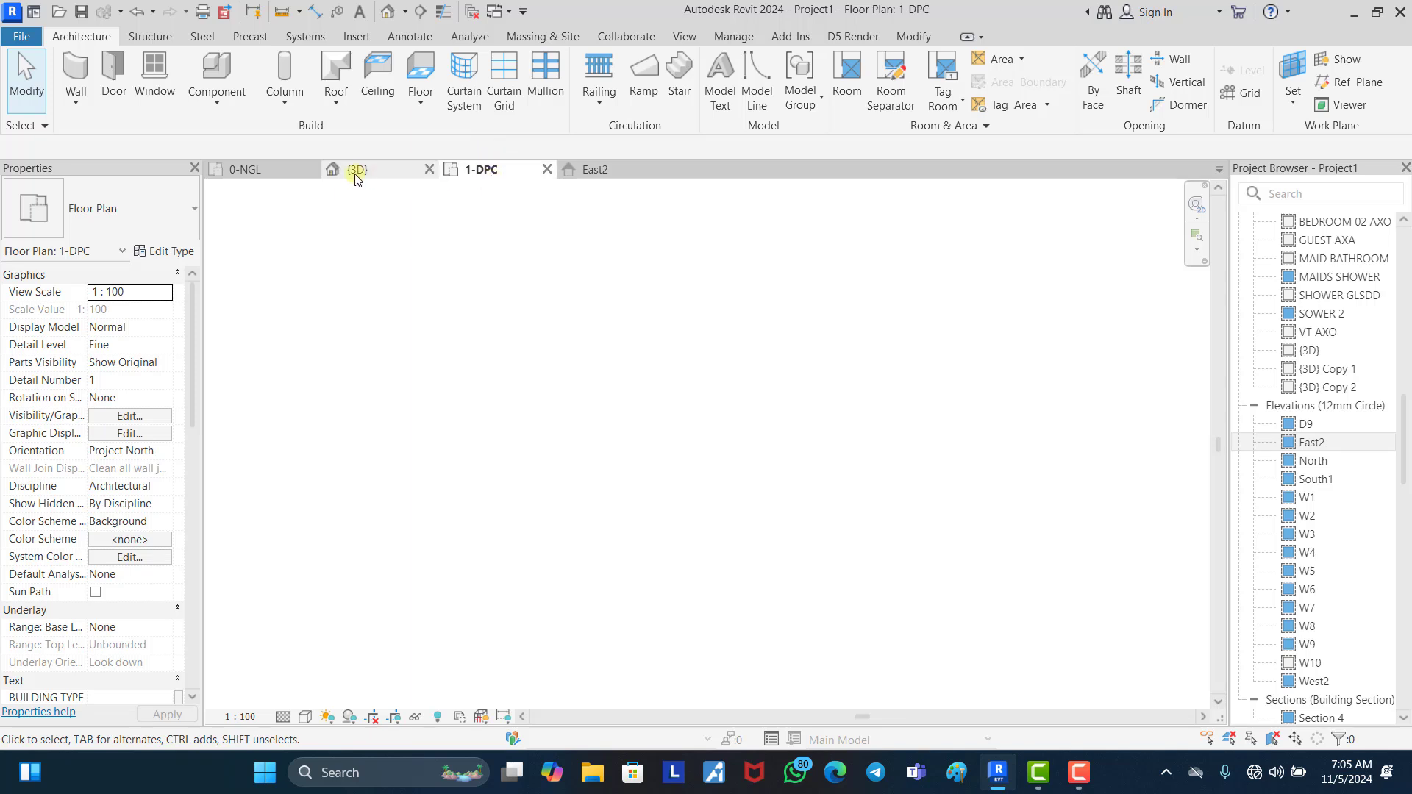
Step: Check the walls around the upper room in the 0-NGL plan and compare with the 1-DPC plan
click(267, 168)
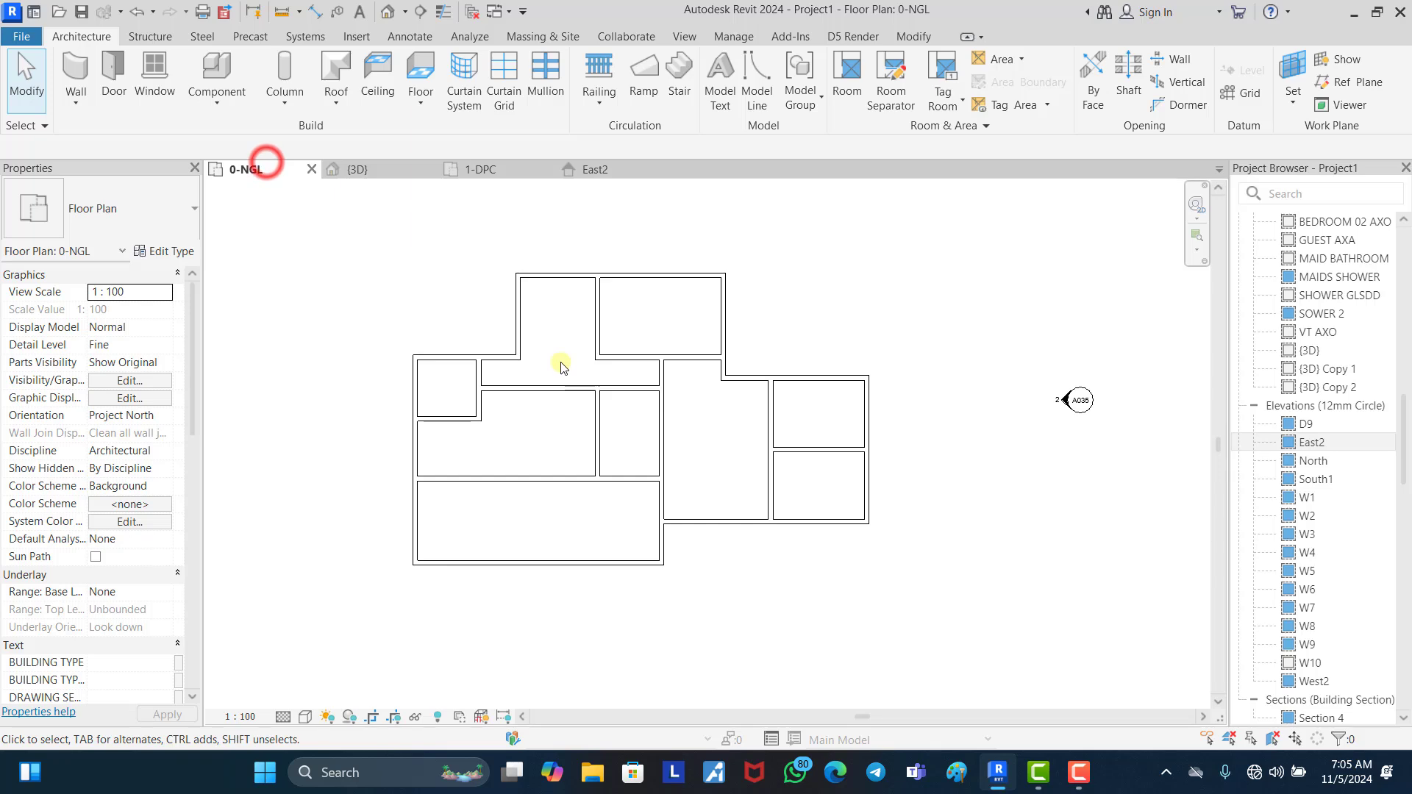
click(514, 317)
click(569, 280)
click(585, 313)
click(491, 169)
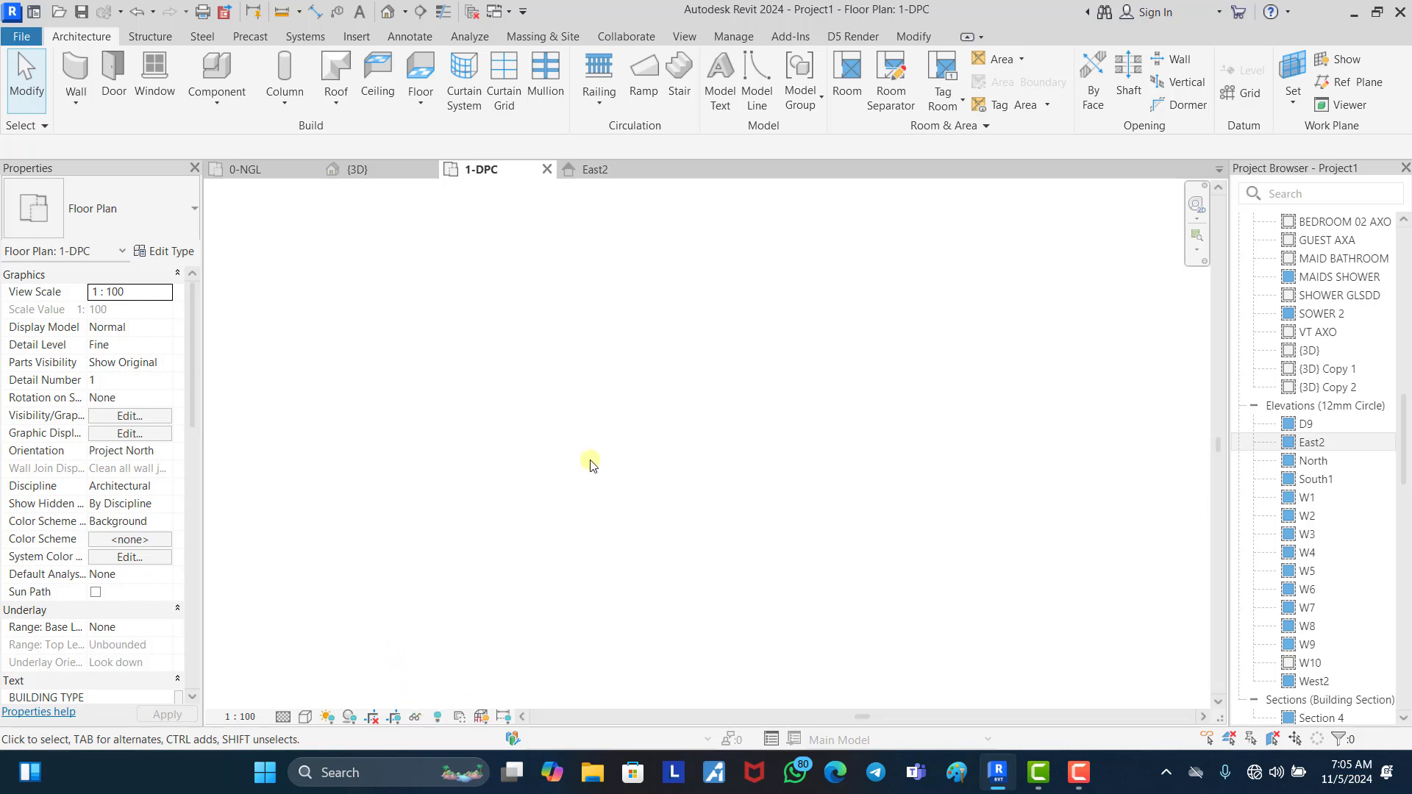
Step: Turn on Reveal Hidden Elements in the 1-DPC floor plan and inspect the hidden walls
click(438, 717)
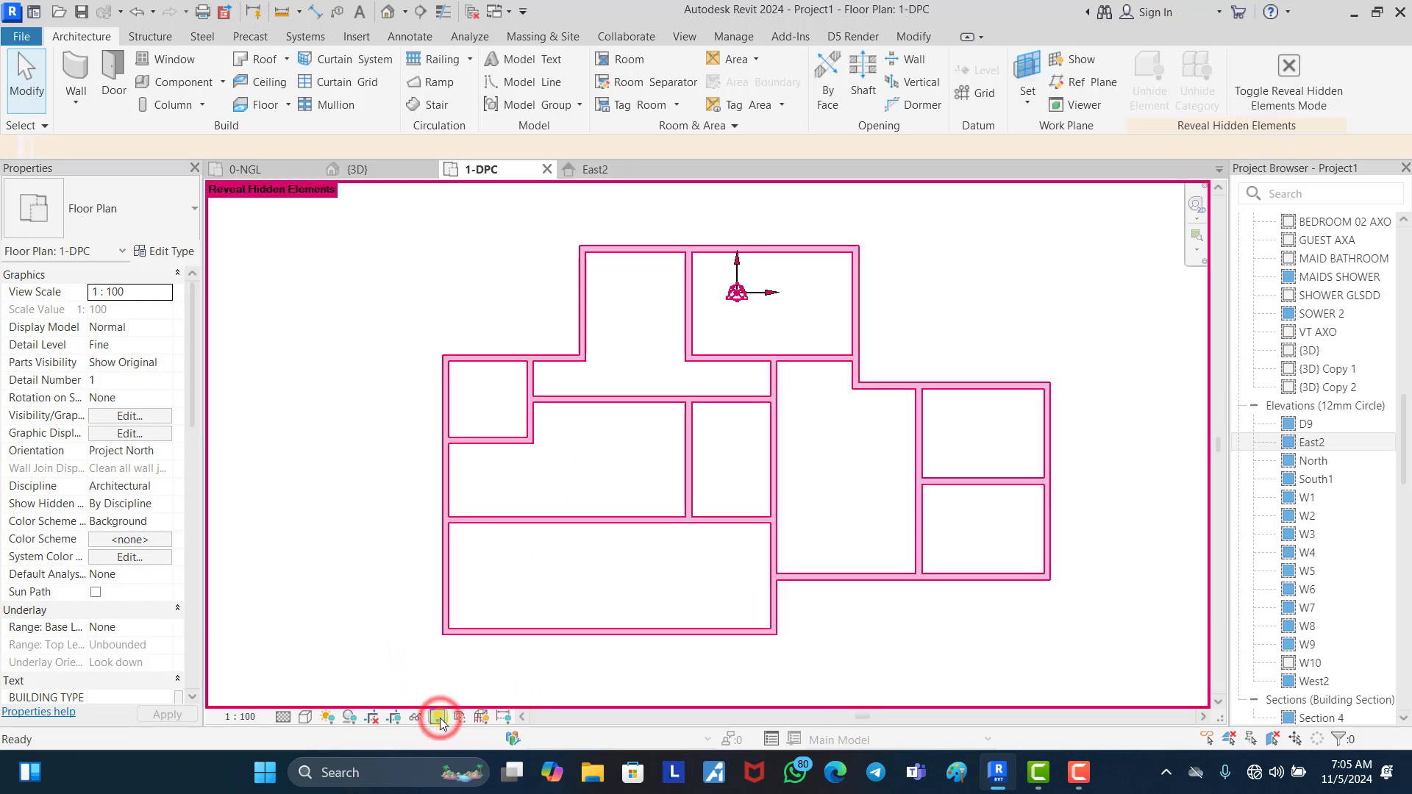
click(439, 717)
click(438, 717)
scroll(572, 441, down, 3)
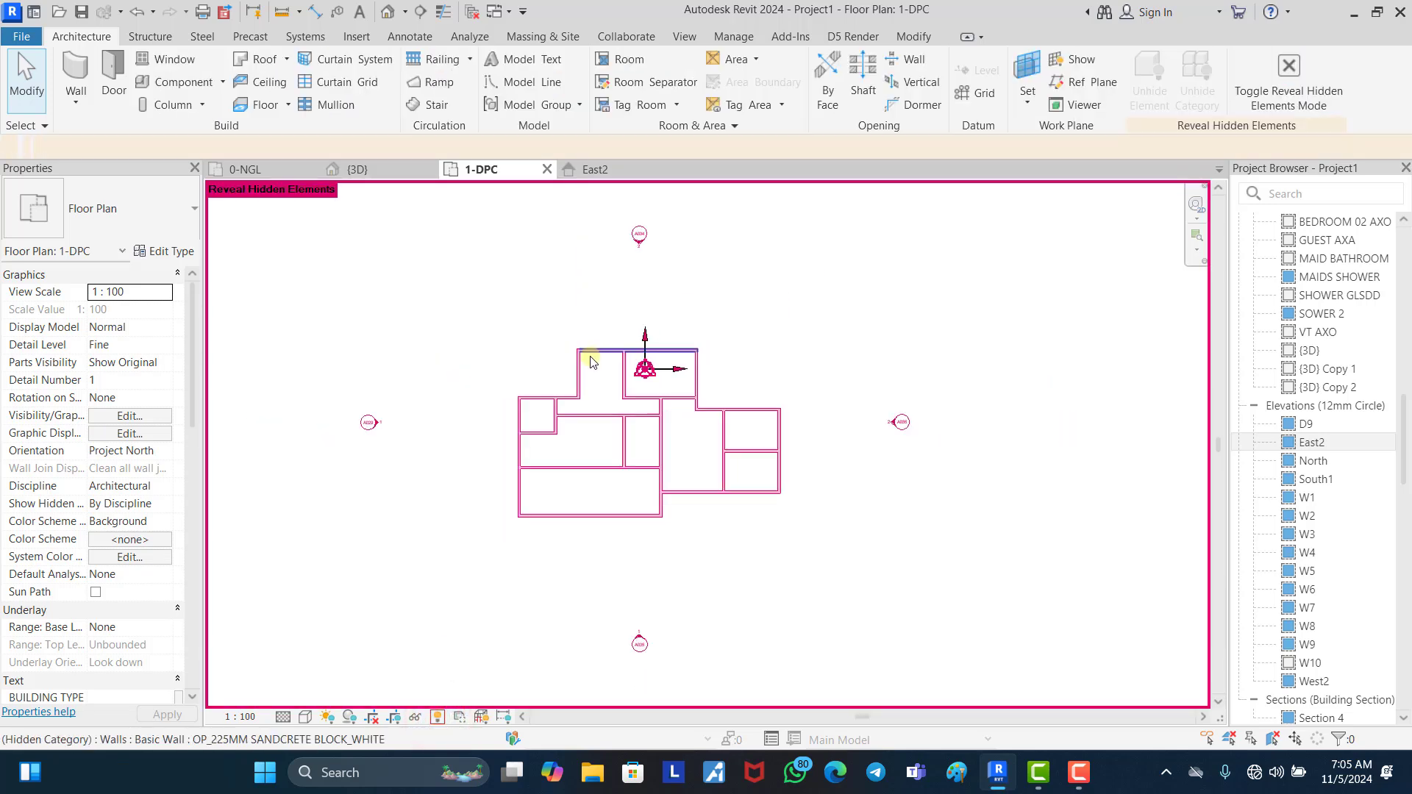
scroll(589, 357, up, 3)
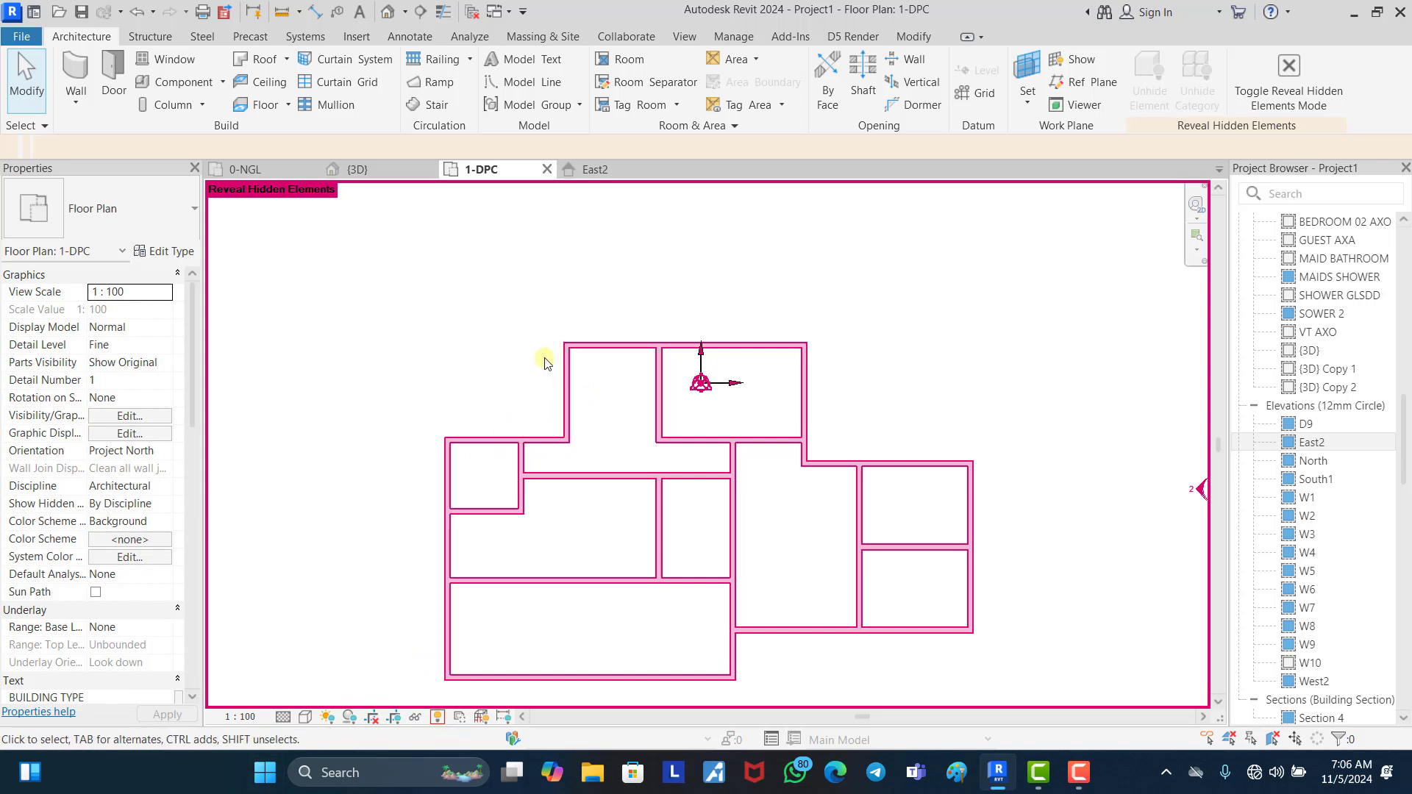
Step: Unhide the Walls category in the 1-DPC view using the upper room's outer side wall, and leave Reveal Hidden Elements mode
scroll(545, 381, down, 2)
scroll(566, 381, up, 4)
click(575, 379)
right_click(574, 379)
mouse_move(639, 384)
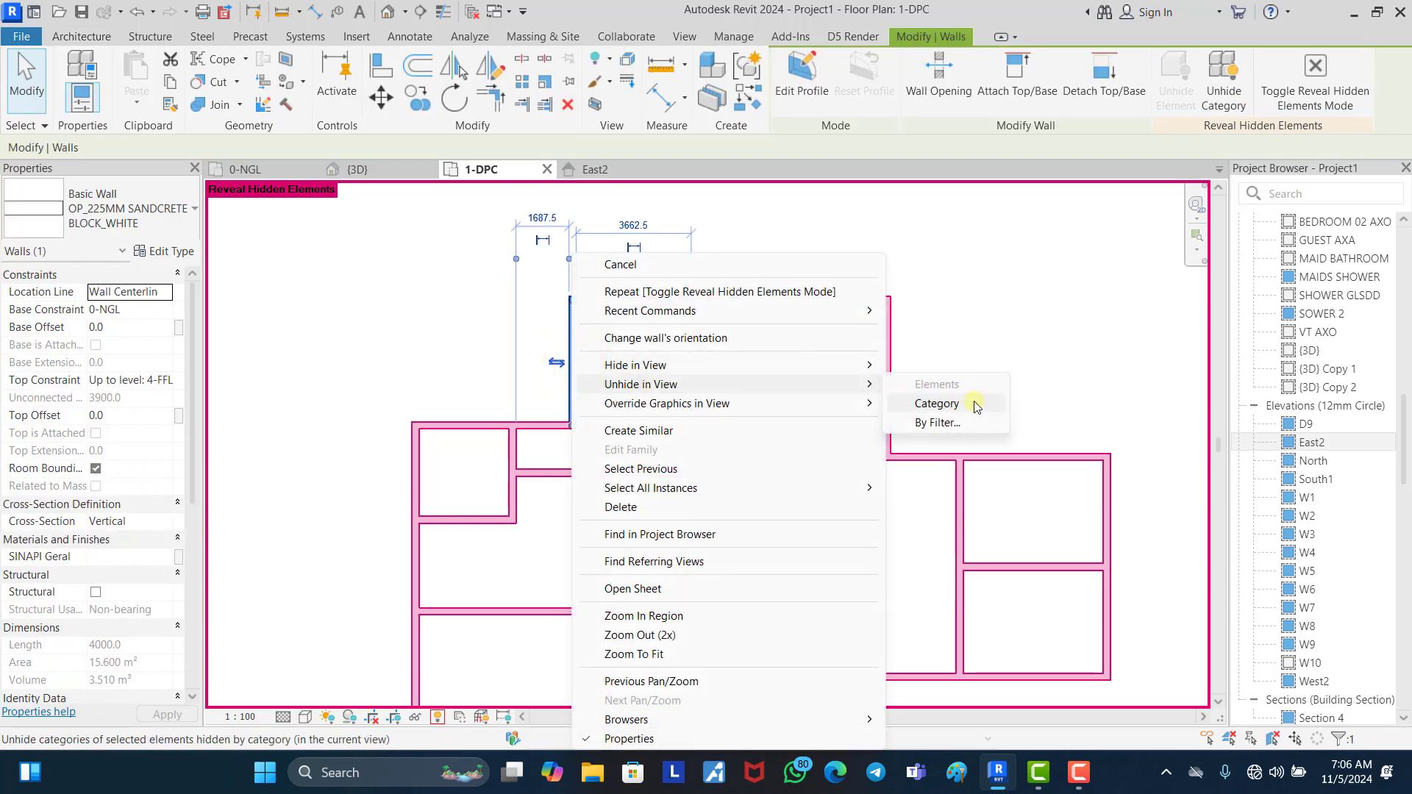
click(971, 403)
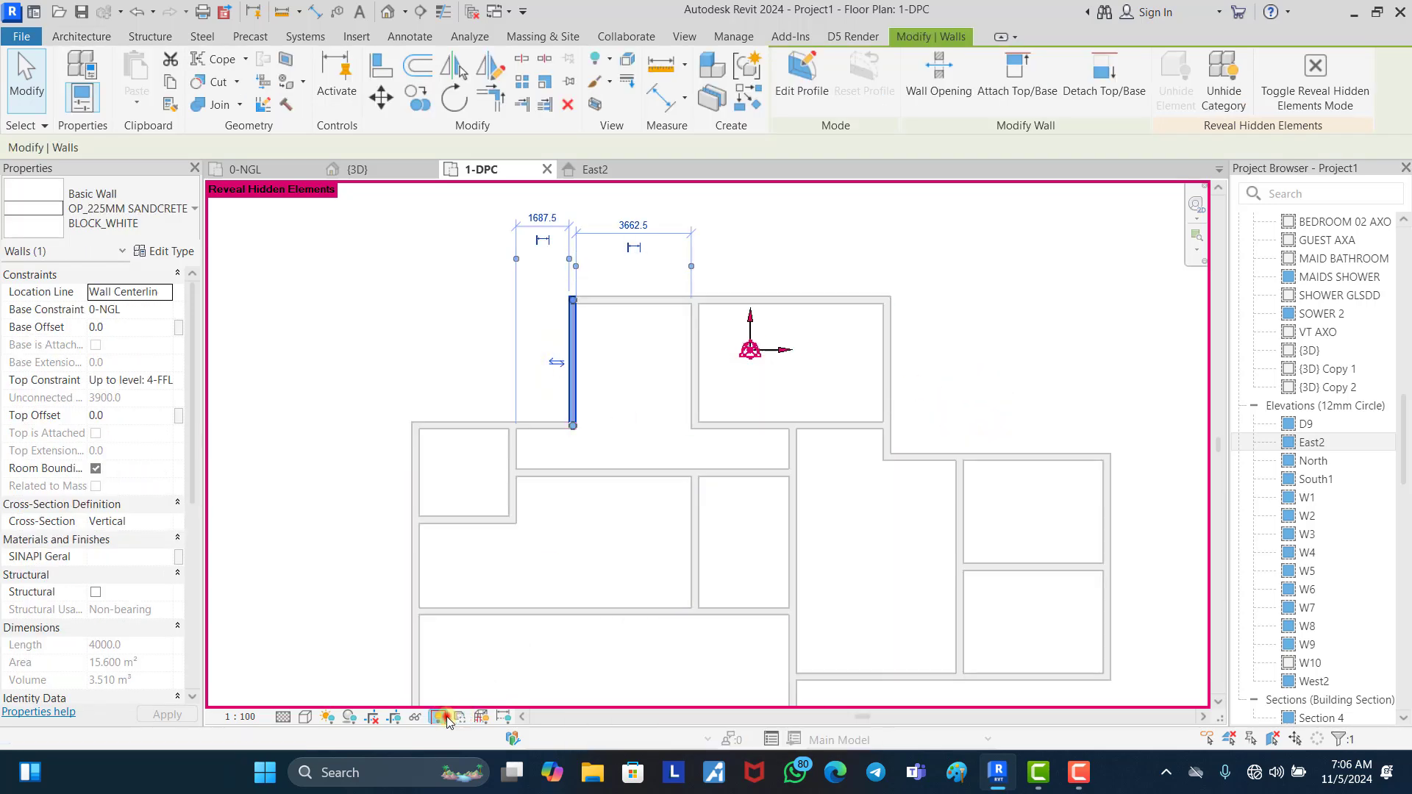
click(439, 716)
scroll(602, 327, down, 3)
scroll(602, 328, up, 2)
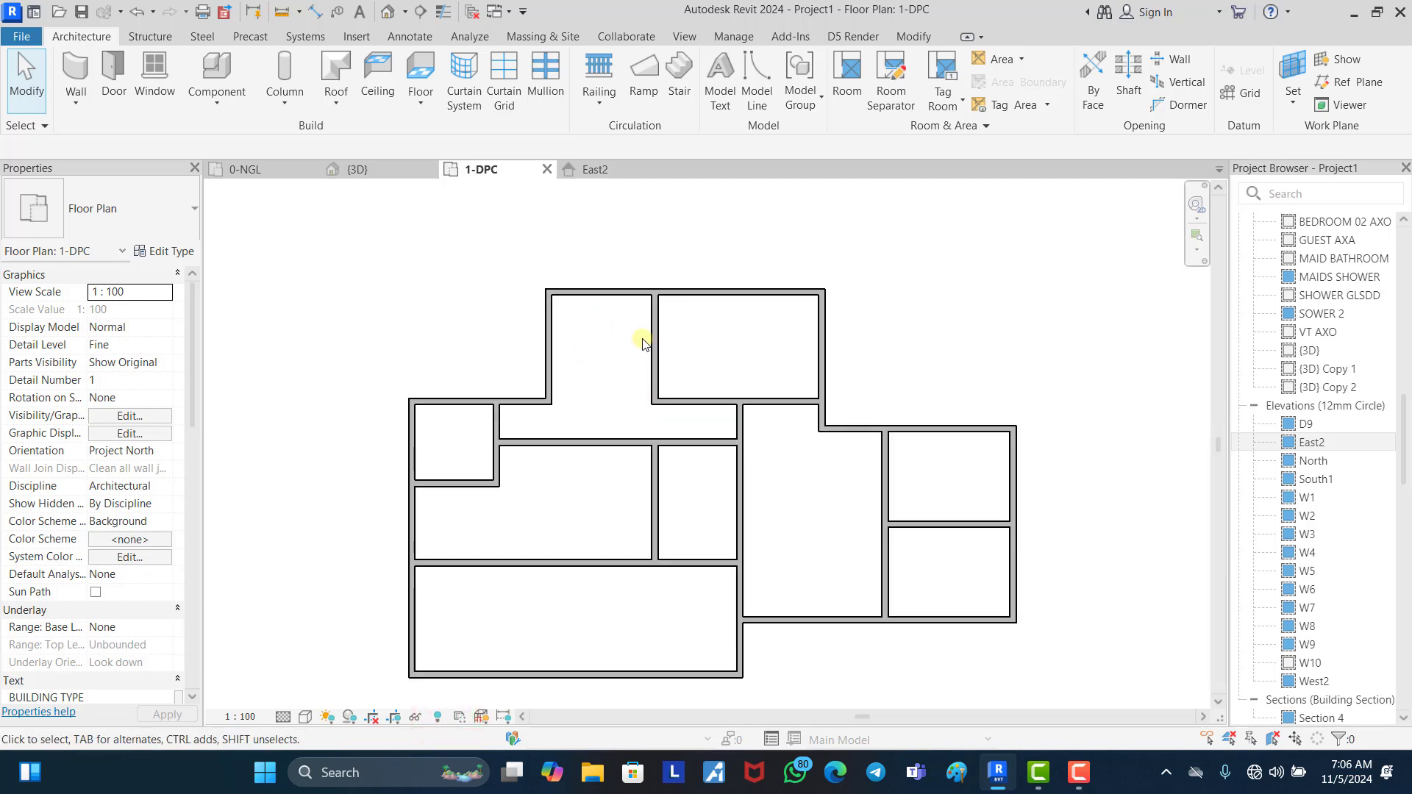
scroll(671, 306, down, 1)
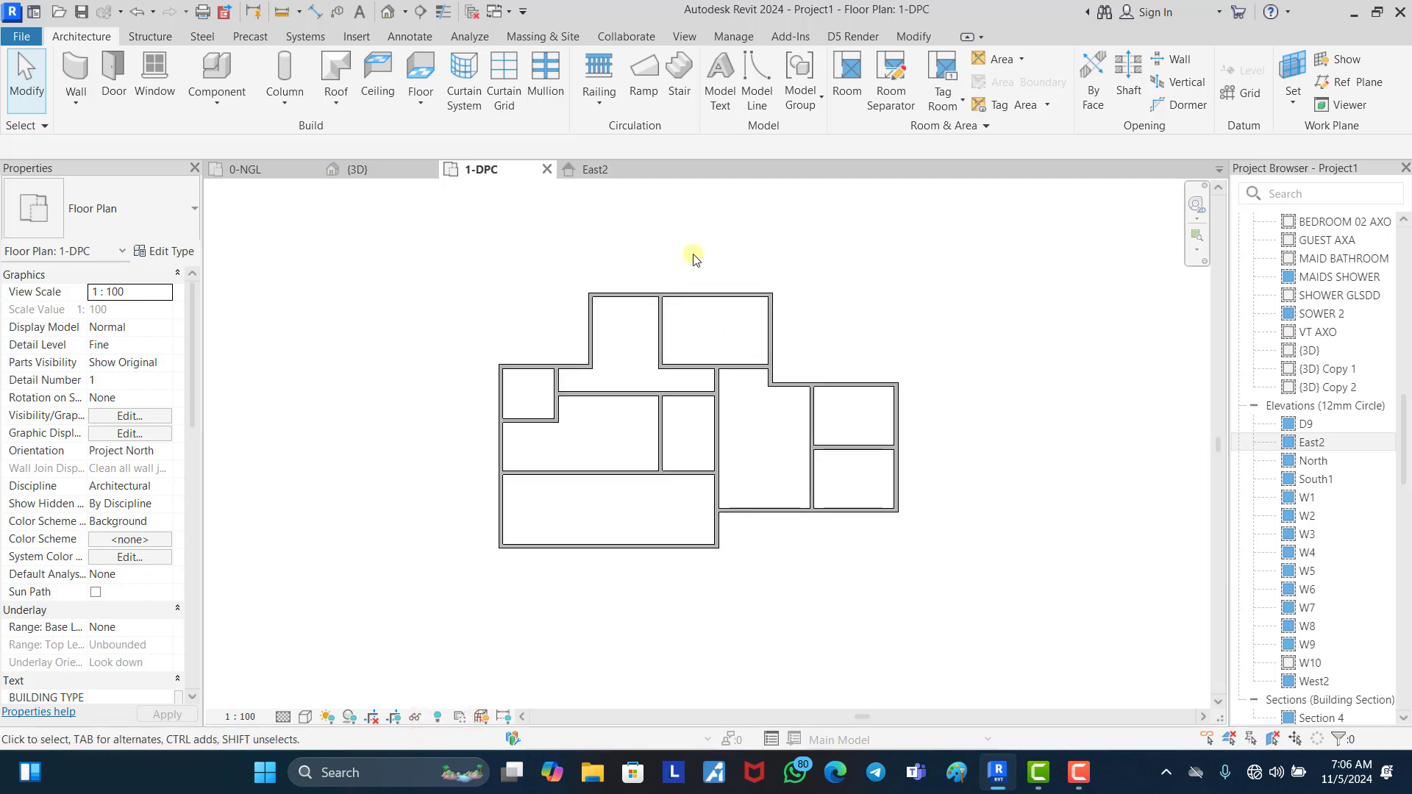
scroll(640, 235, up, 1)
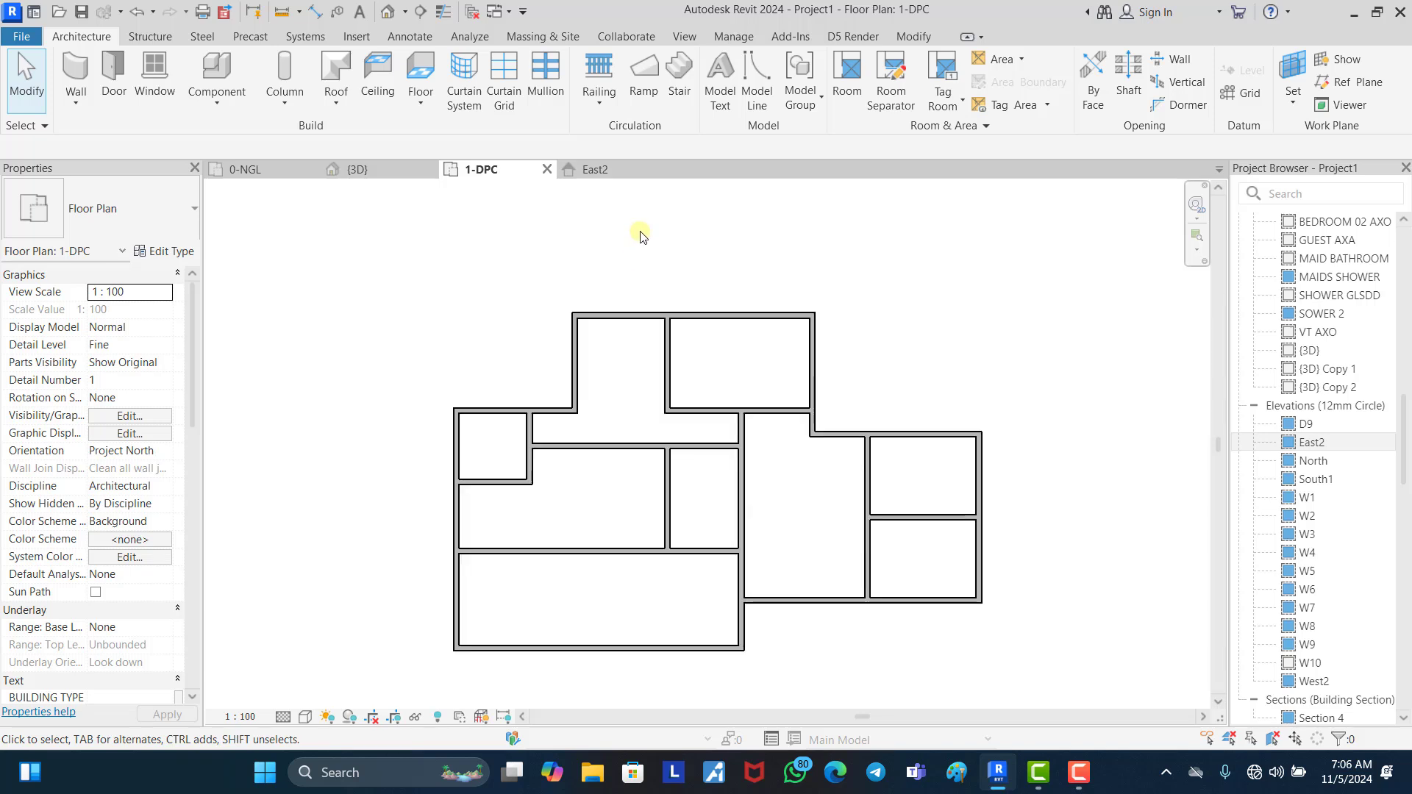
scroll(579, 239, down, 1)
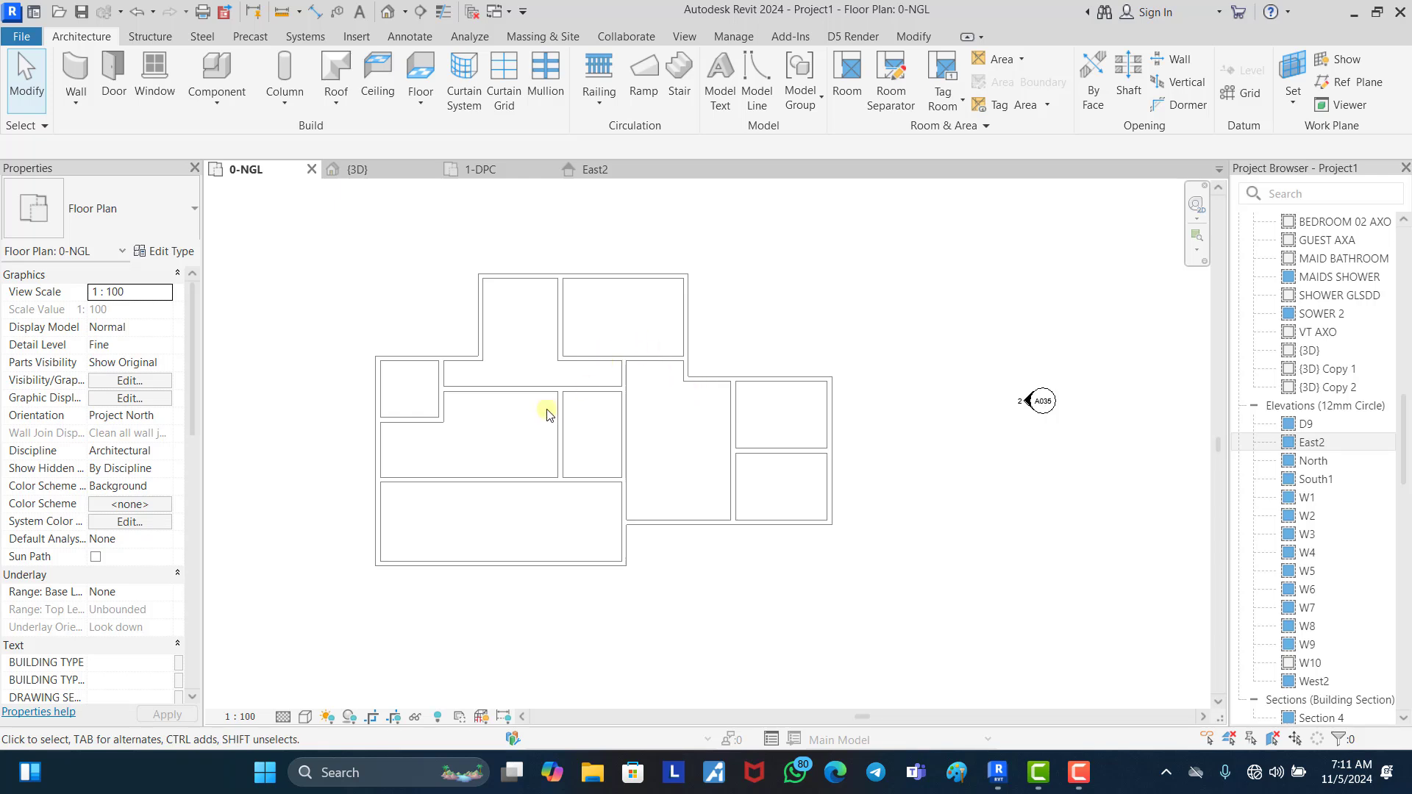
Step: Compare the 0-NGL and 1-DPC plans, then check the front-side wall's base and top constraints in the 3D view
scroll(637, 410, up, 2)
click(508, 169)
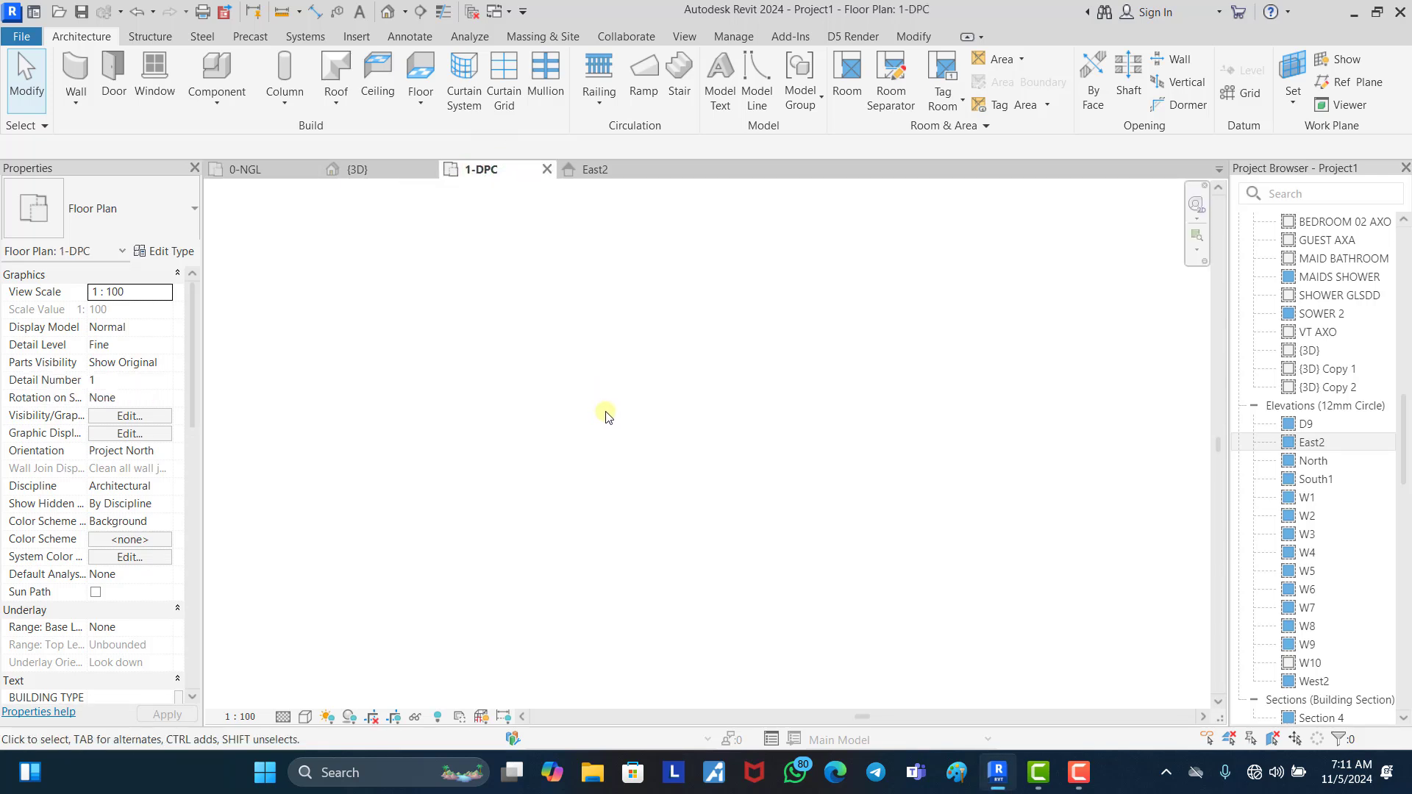
click(380, 169)
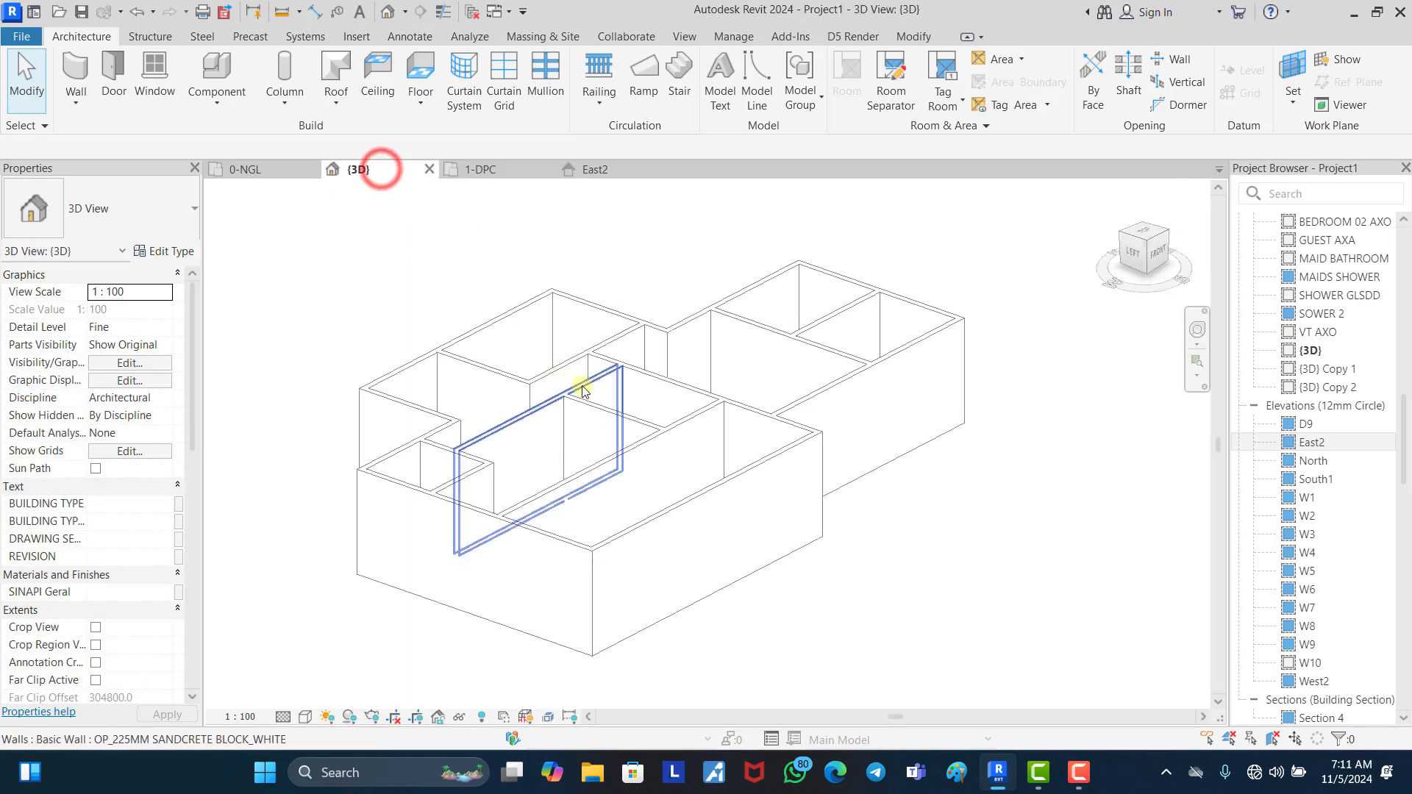
click(545, 540)
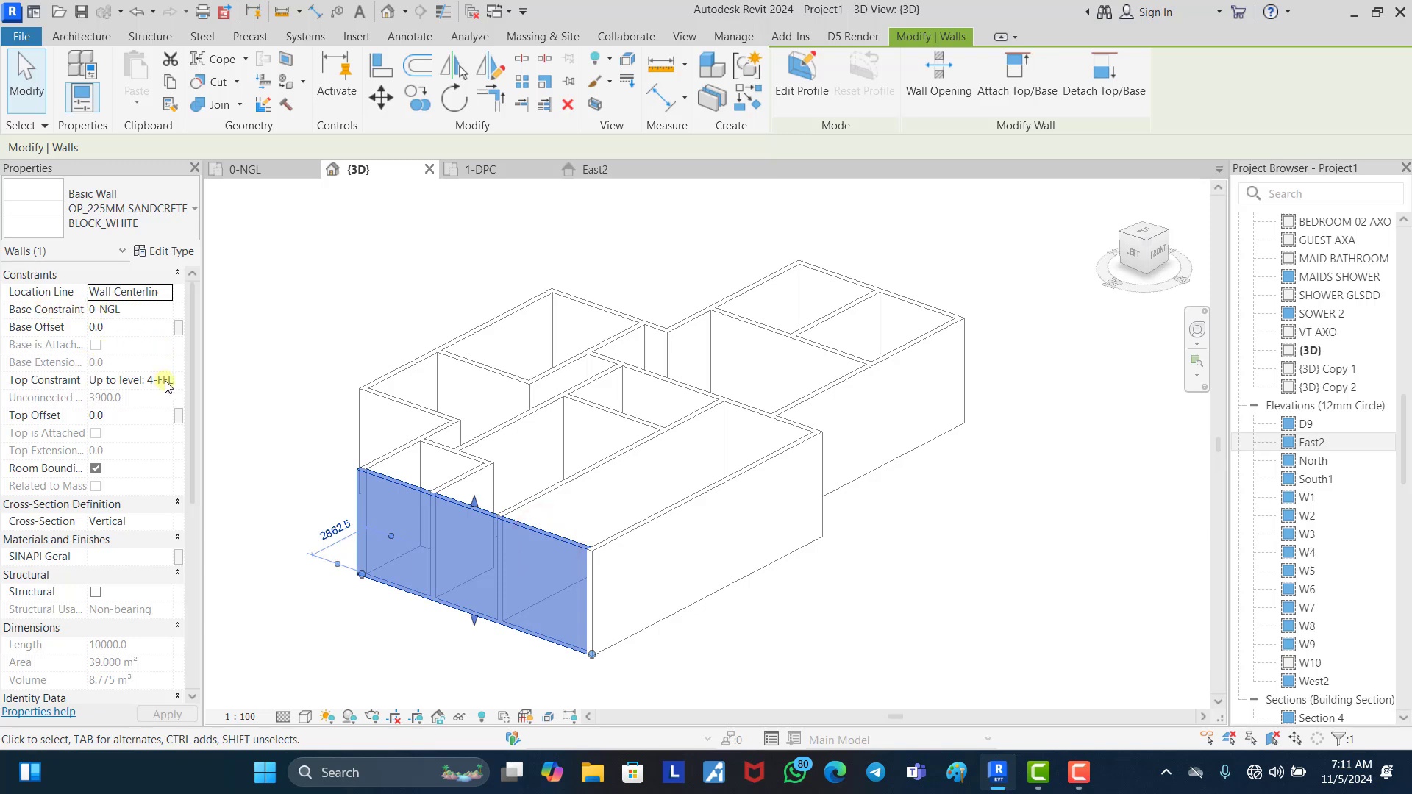
click(344, 263)
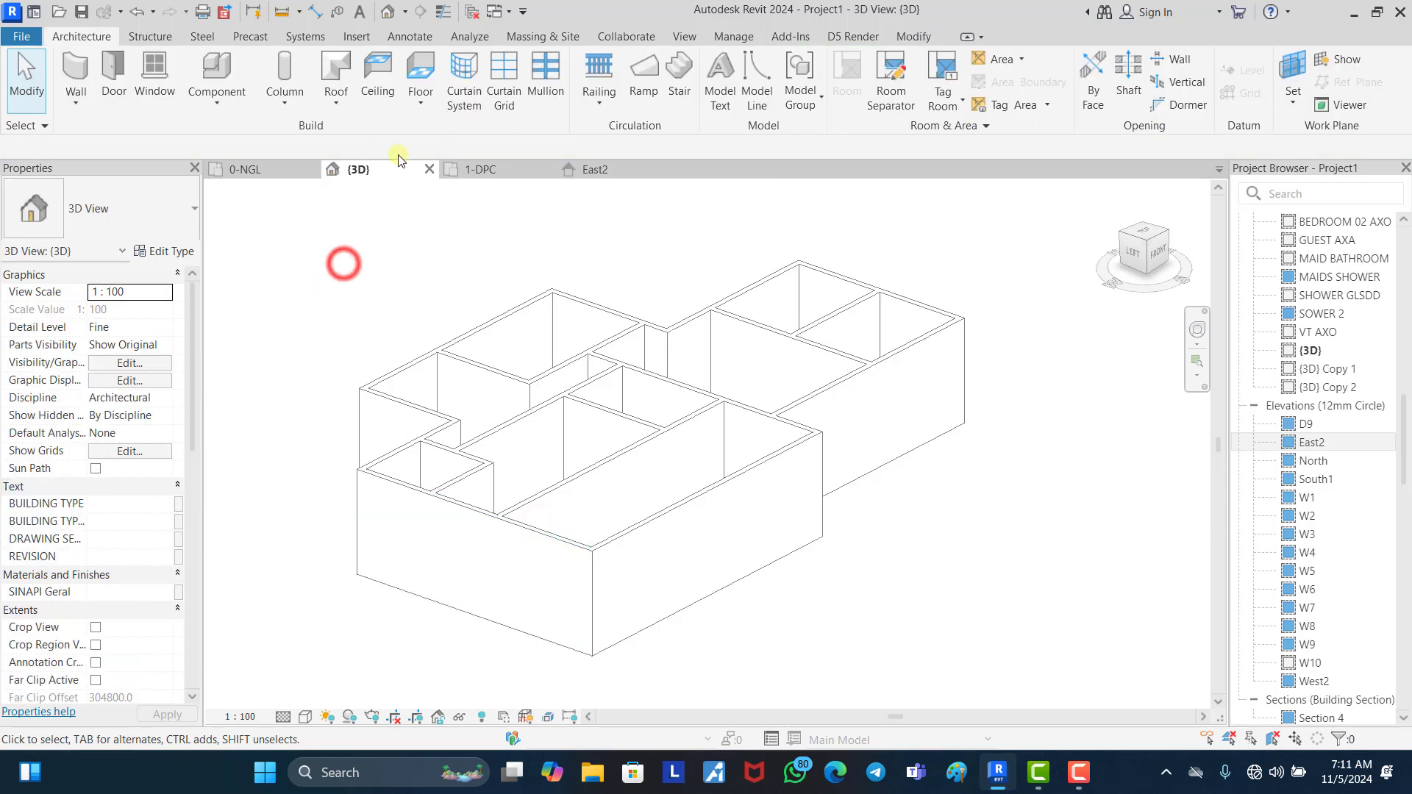
Step: Check the 1-DPC level's elevation against the walls' height in the East2 elevation
click(487, 169)
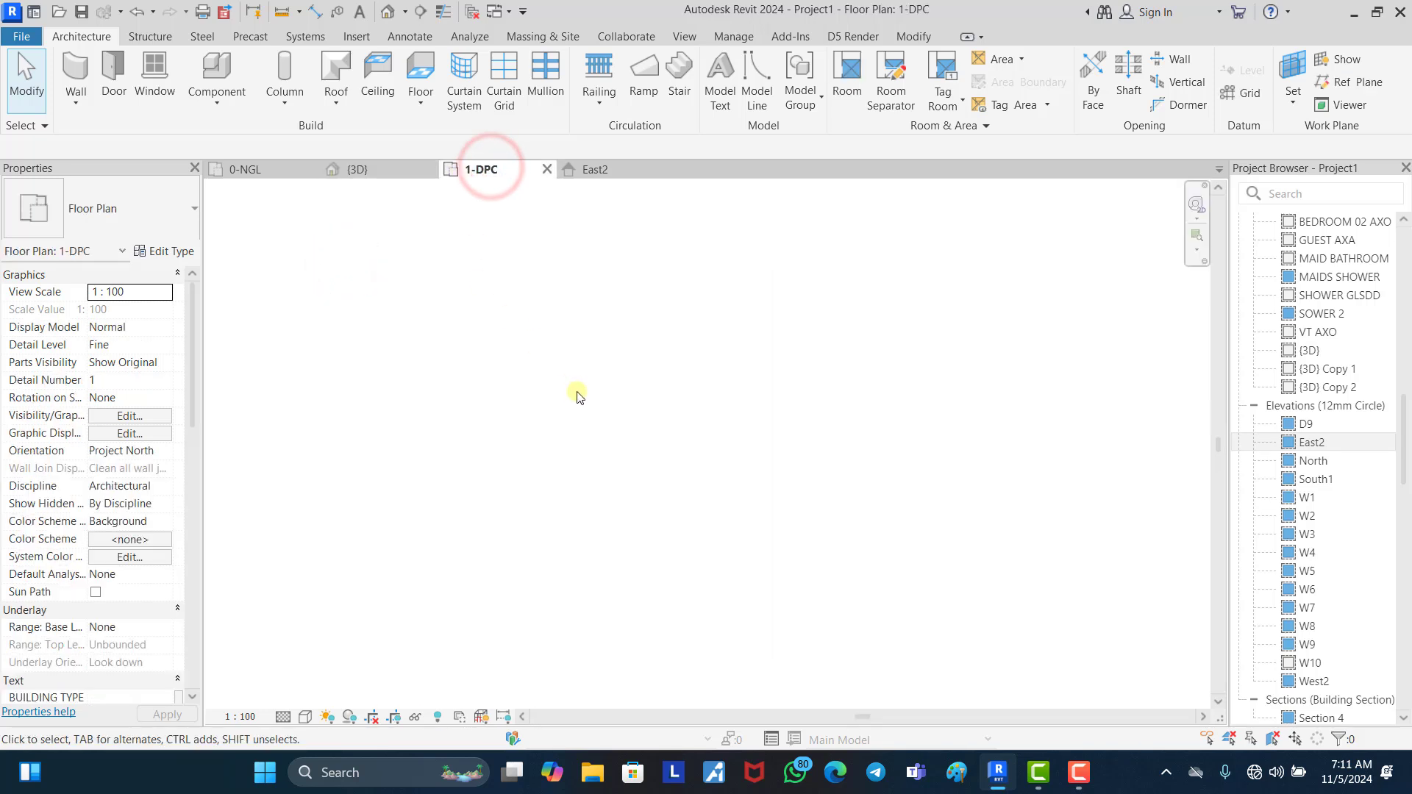
click(610, 171)
click(612, 171)
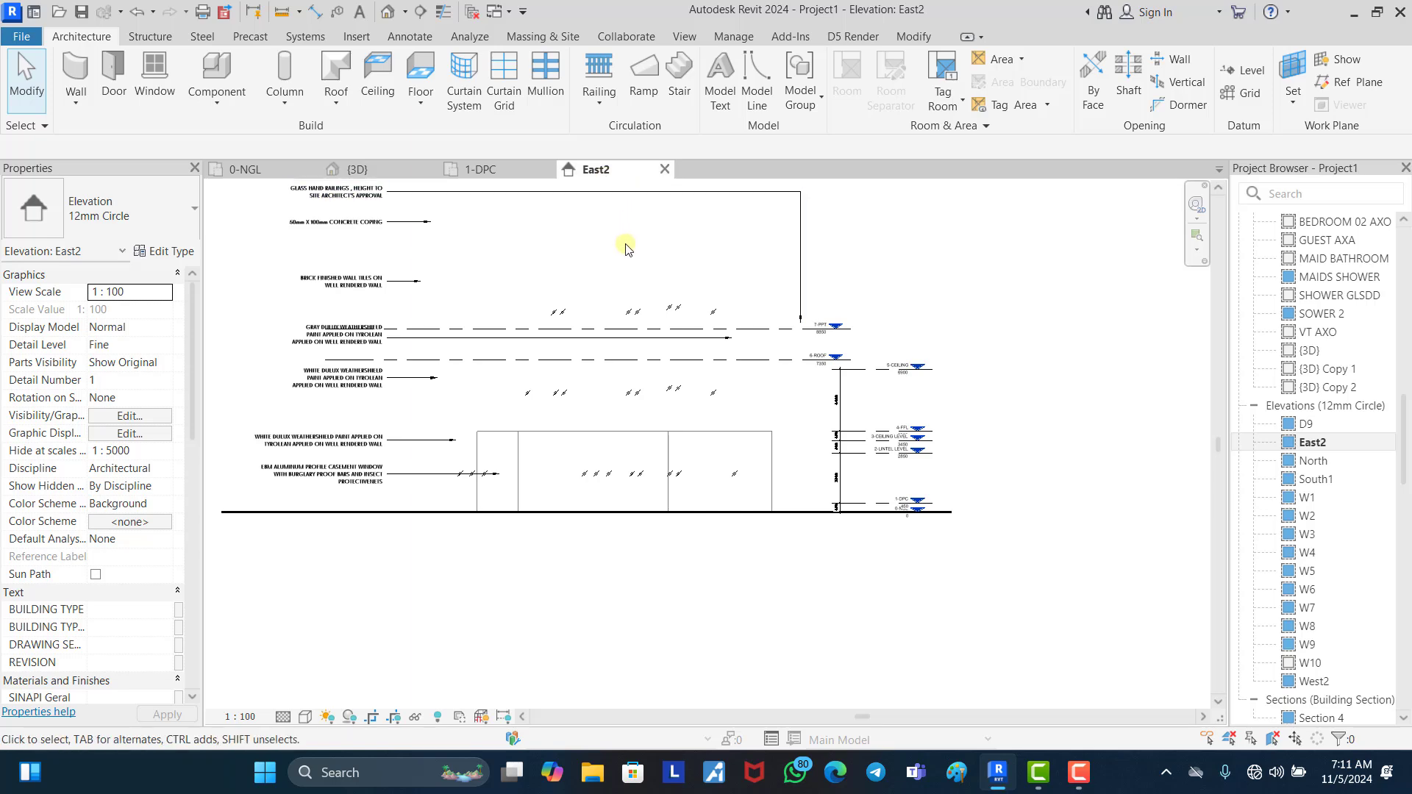
scroll(867, 504, up, 4)
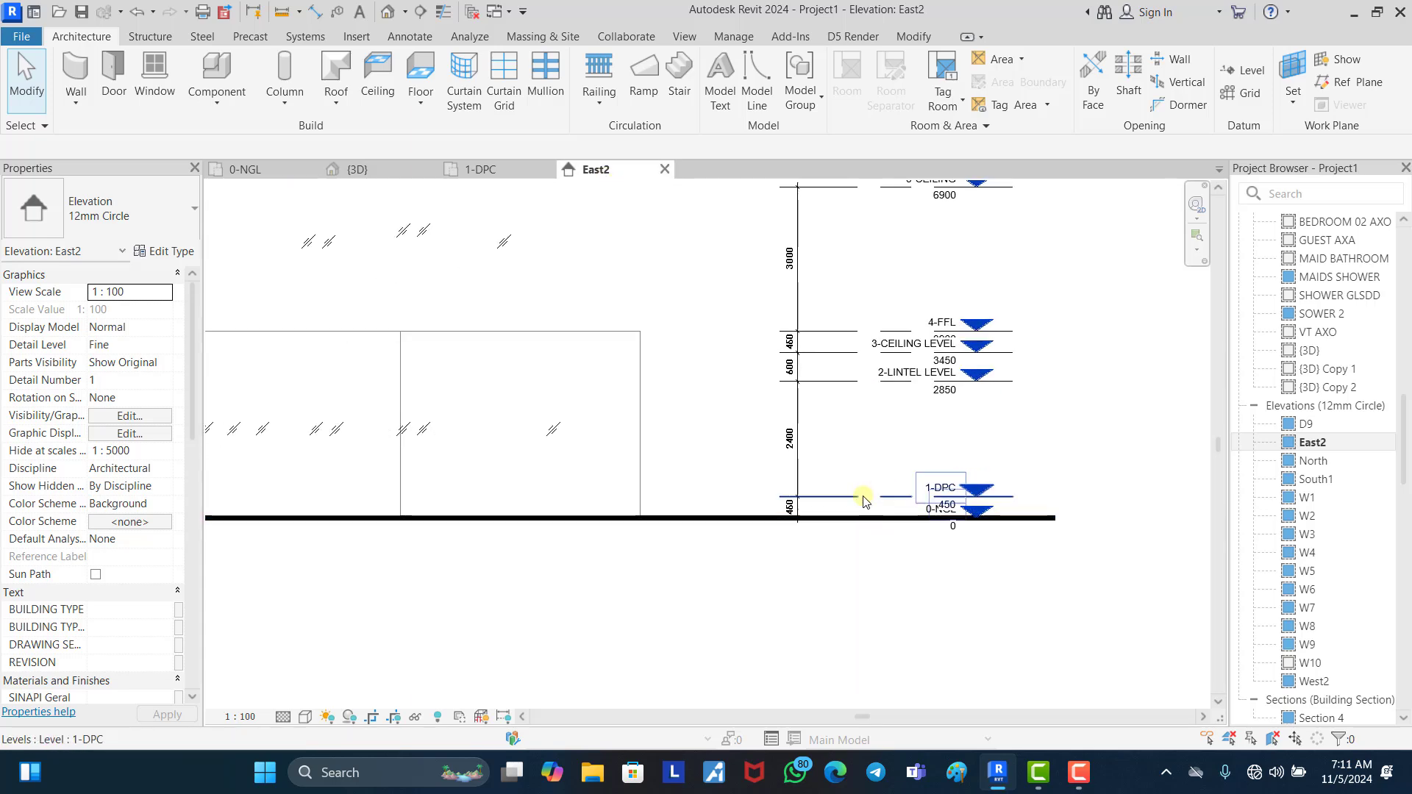
click(865, 502)
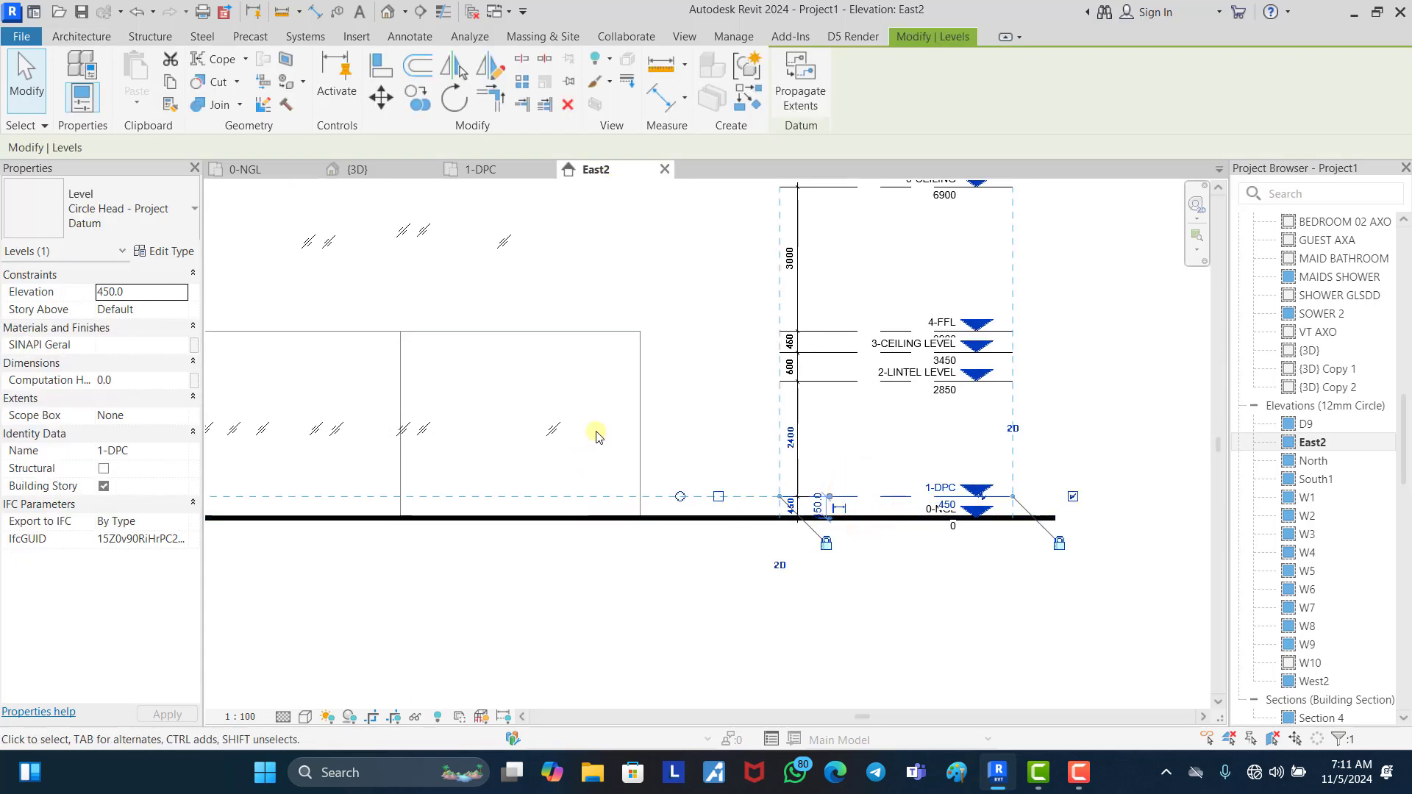
click(618, 287)
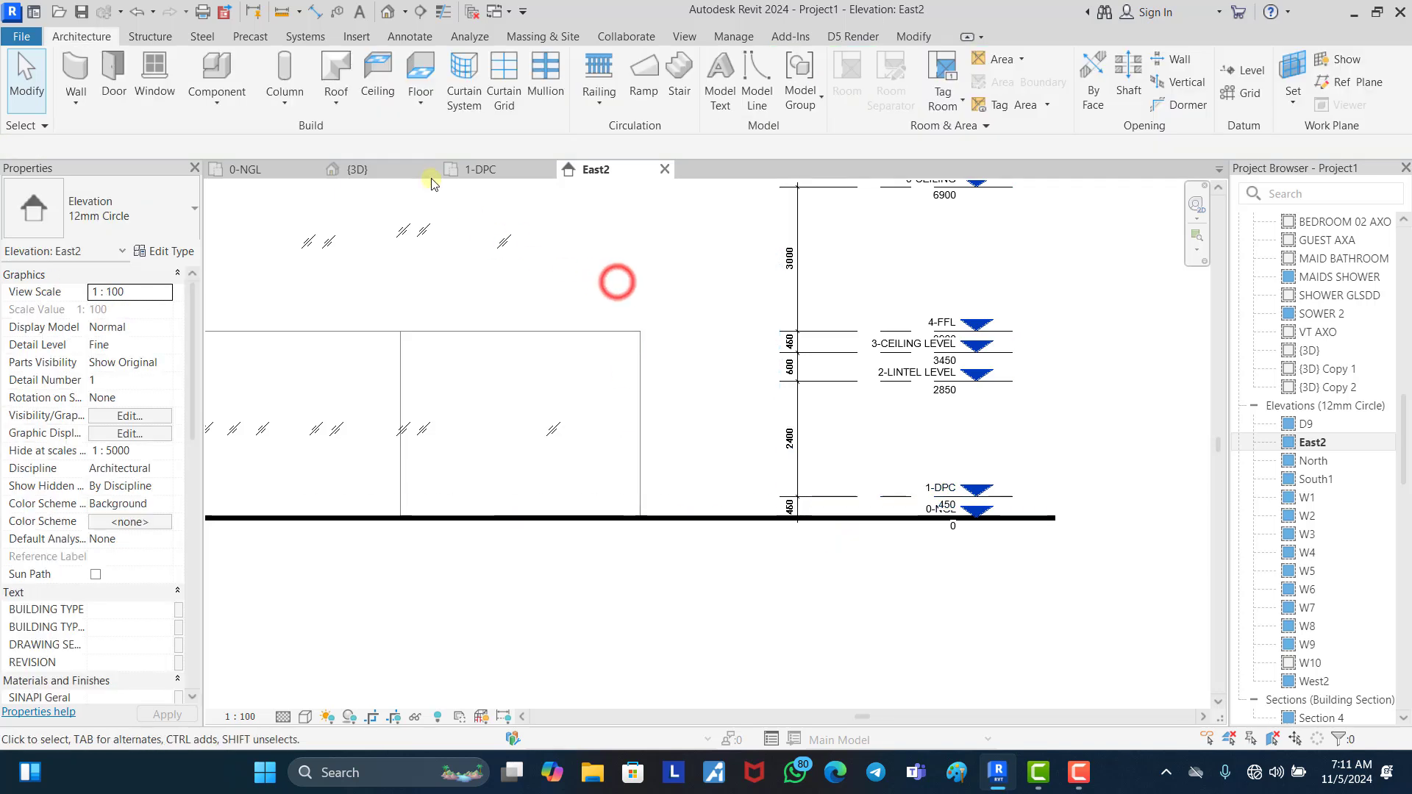
Step: Check the Walls category in the Visibility/Graphic Overrides of the 1-DPC floor plan, leaving the settings as they are
click(491, 177)
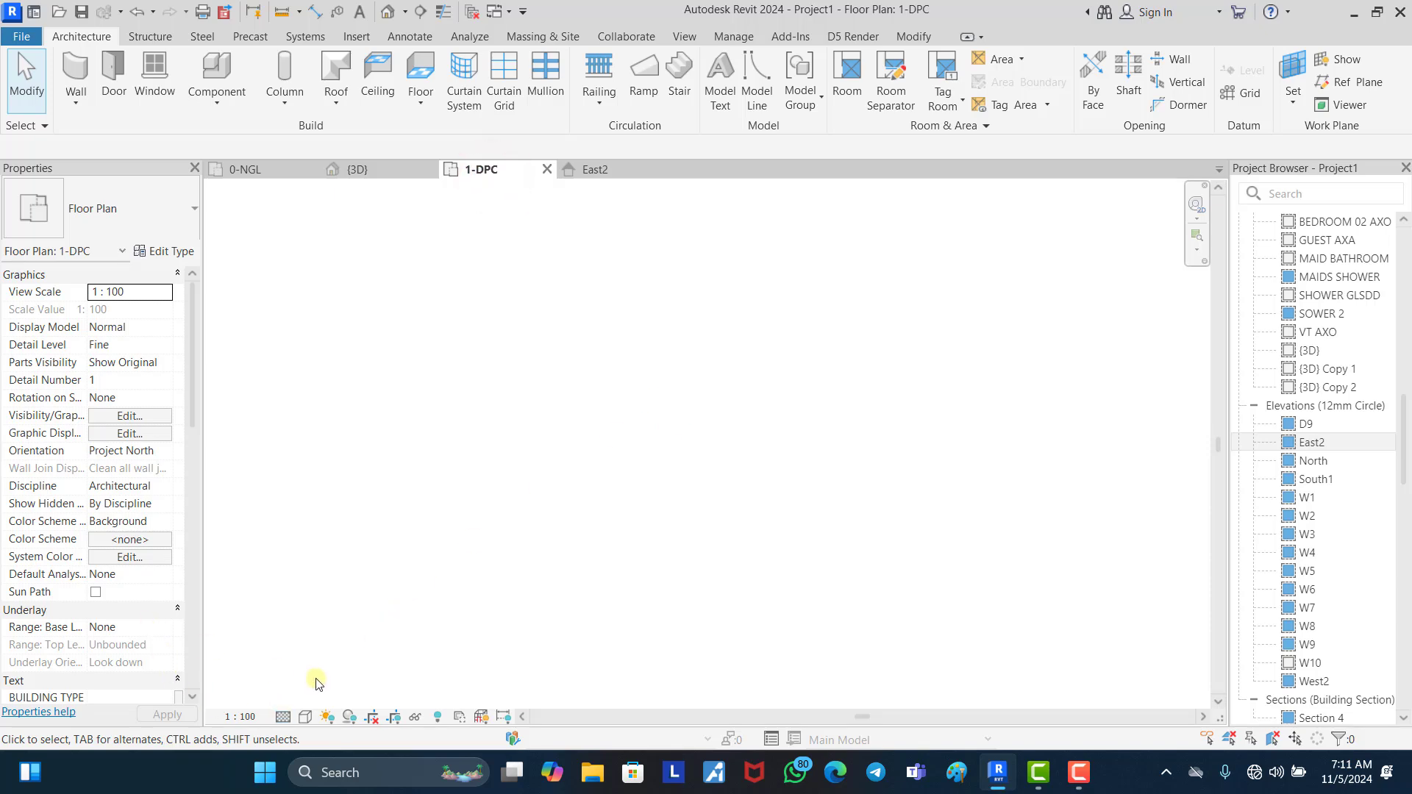
key(v)
key(v)
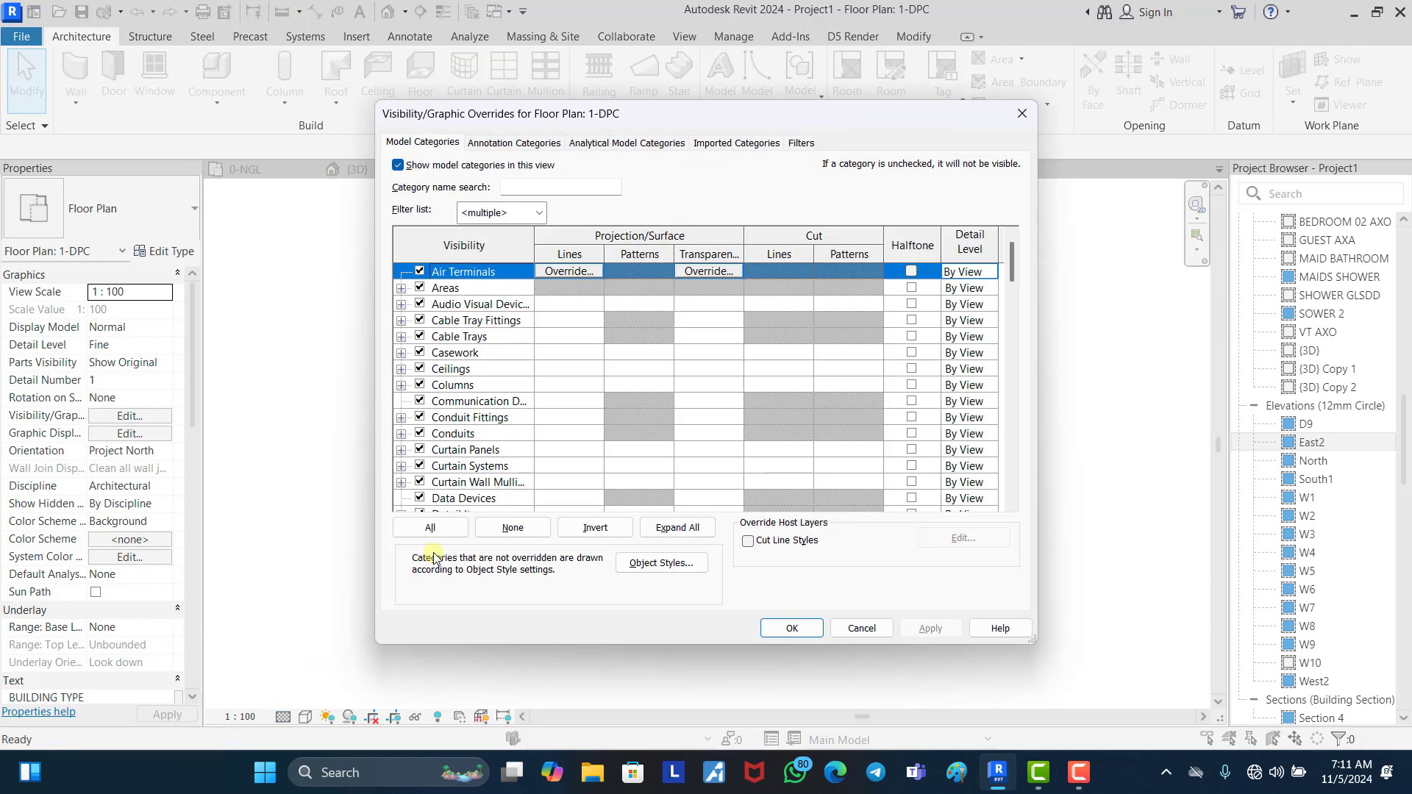
key(w)
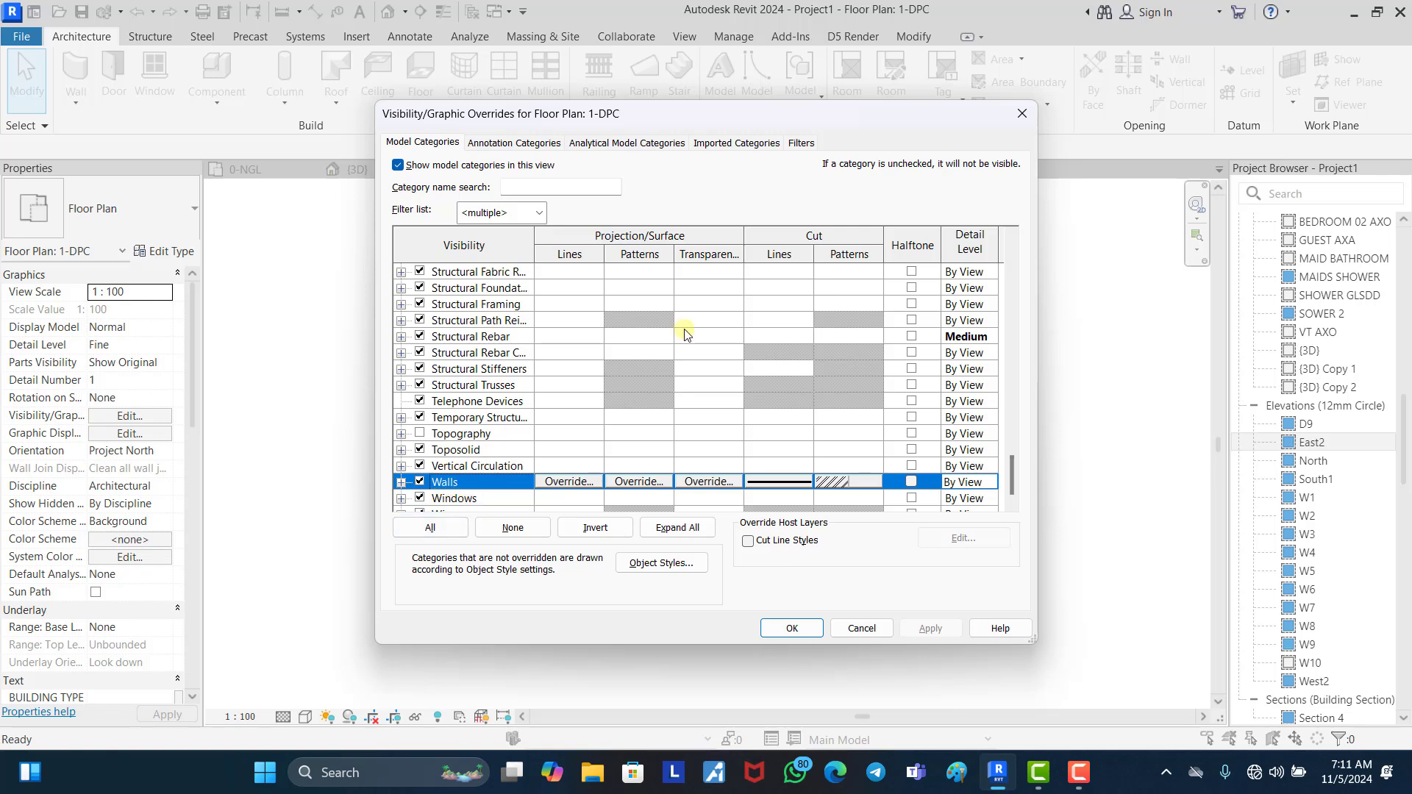
click(1021, 113)
click(577, 410)
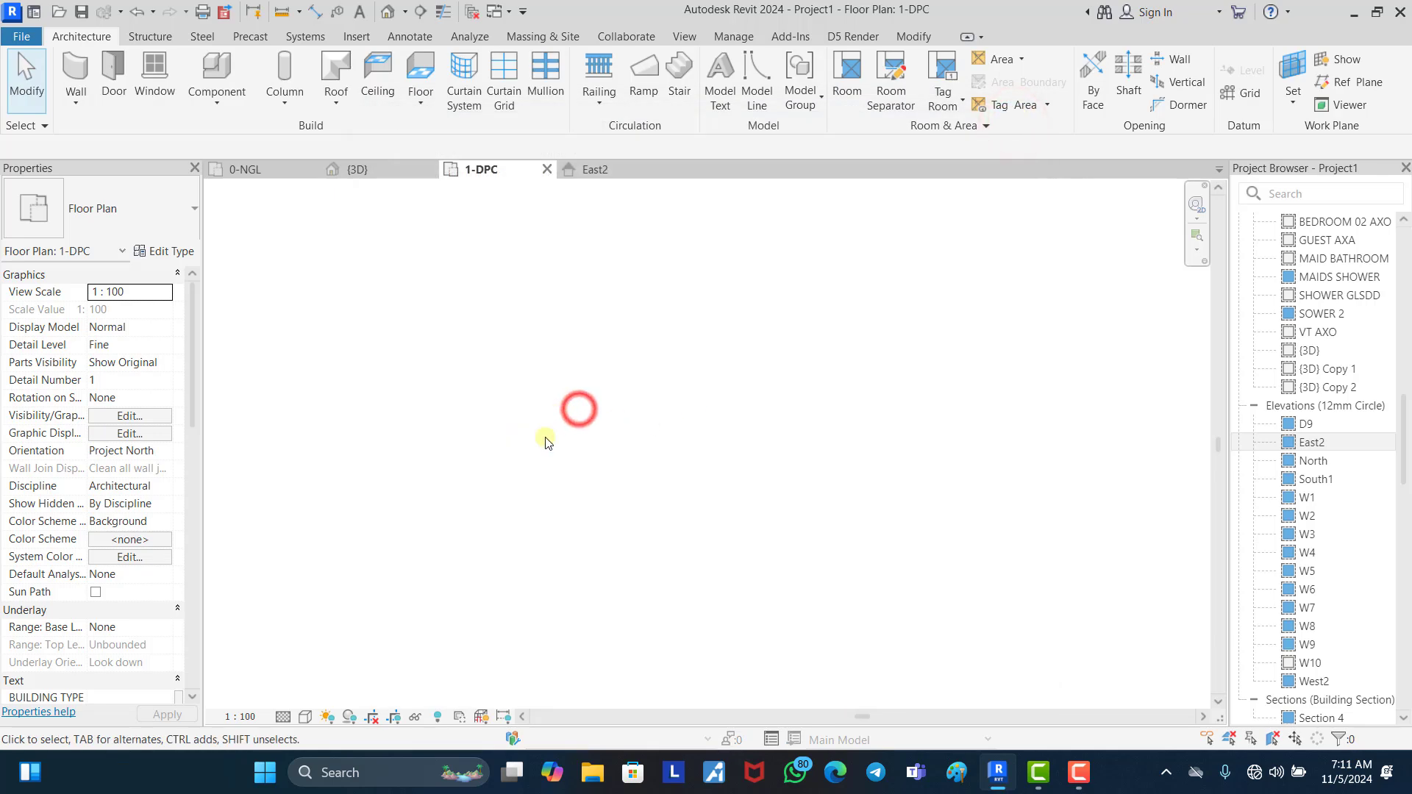
Step: Inspect the 1-DPC floor plan for hidden walls with Reveal Hidden Elements, and leave that mode
click(438, 717)
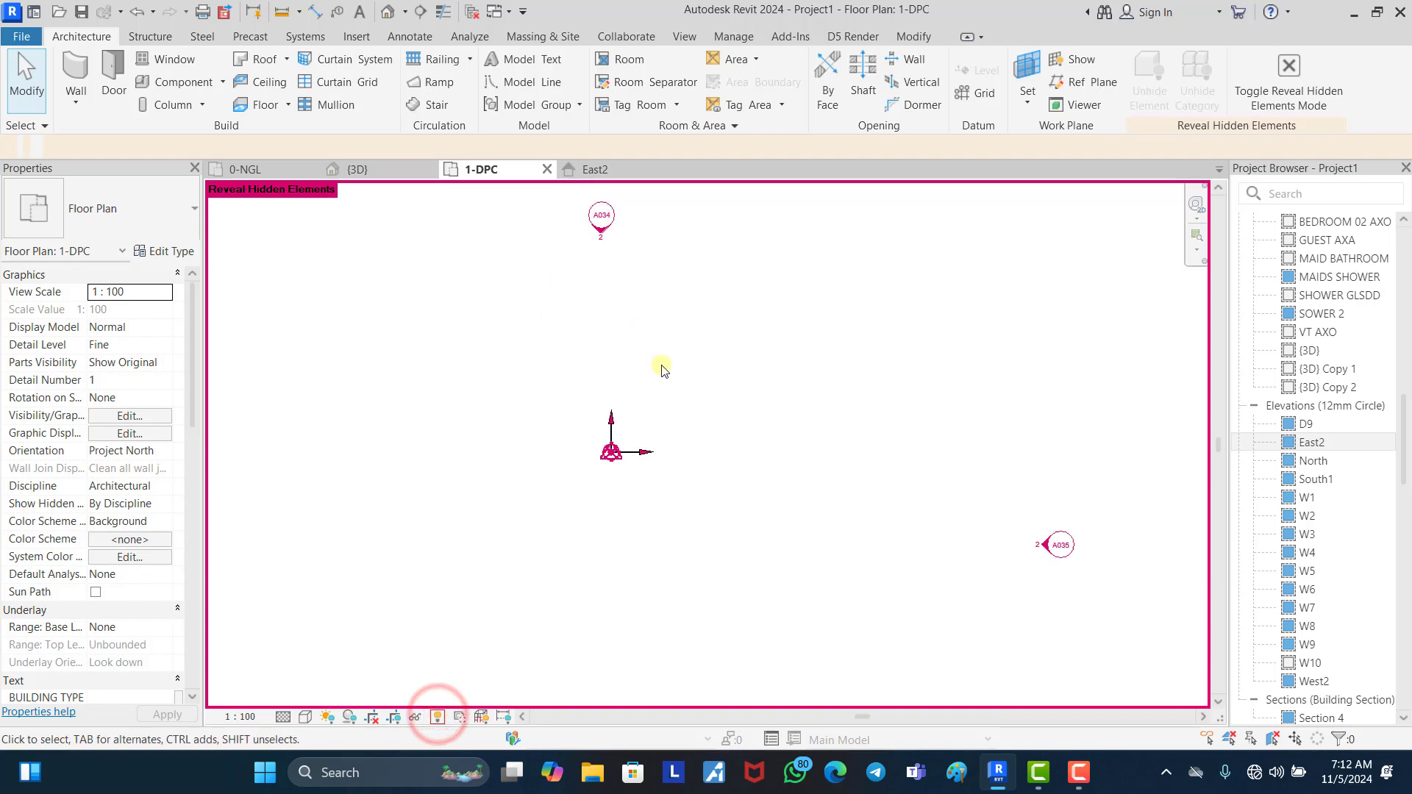
scroll(669, 442, up, 4)
scroll(671, 324, down, 2)
scroll(583, 638, up, 2)
click(437, 716)
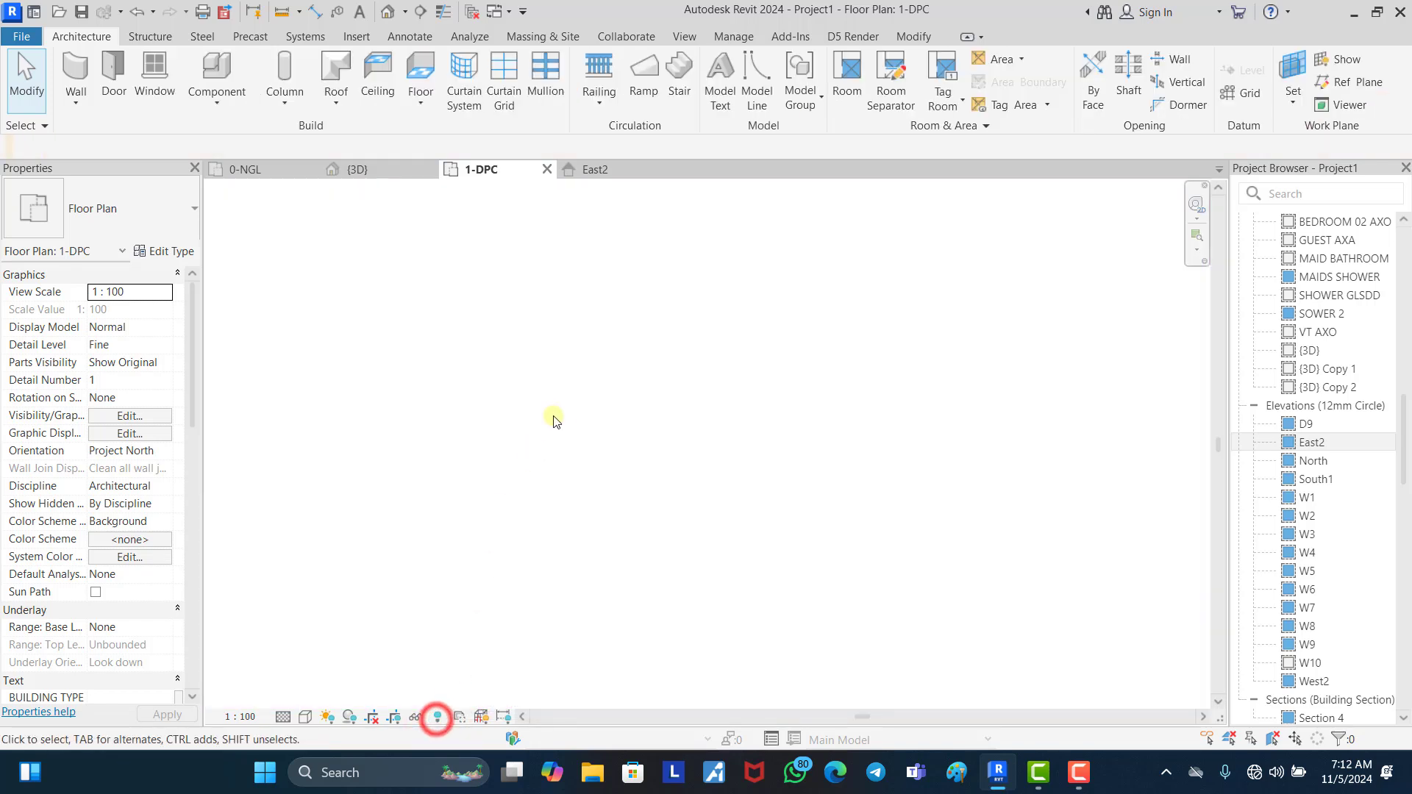
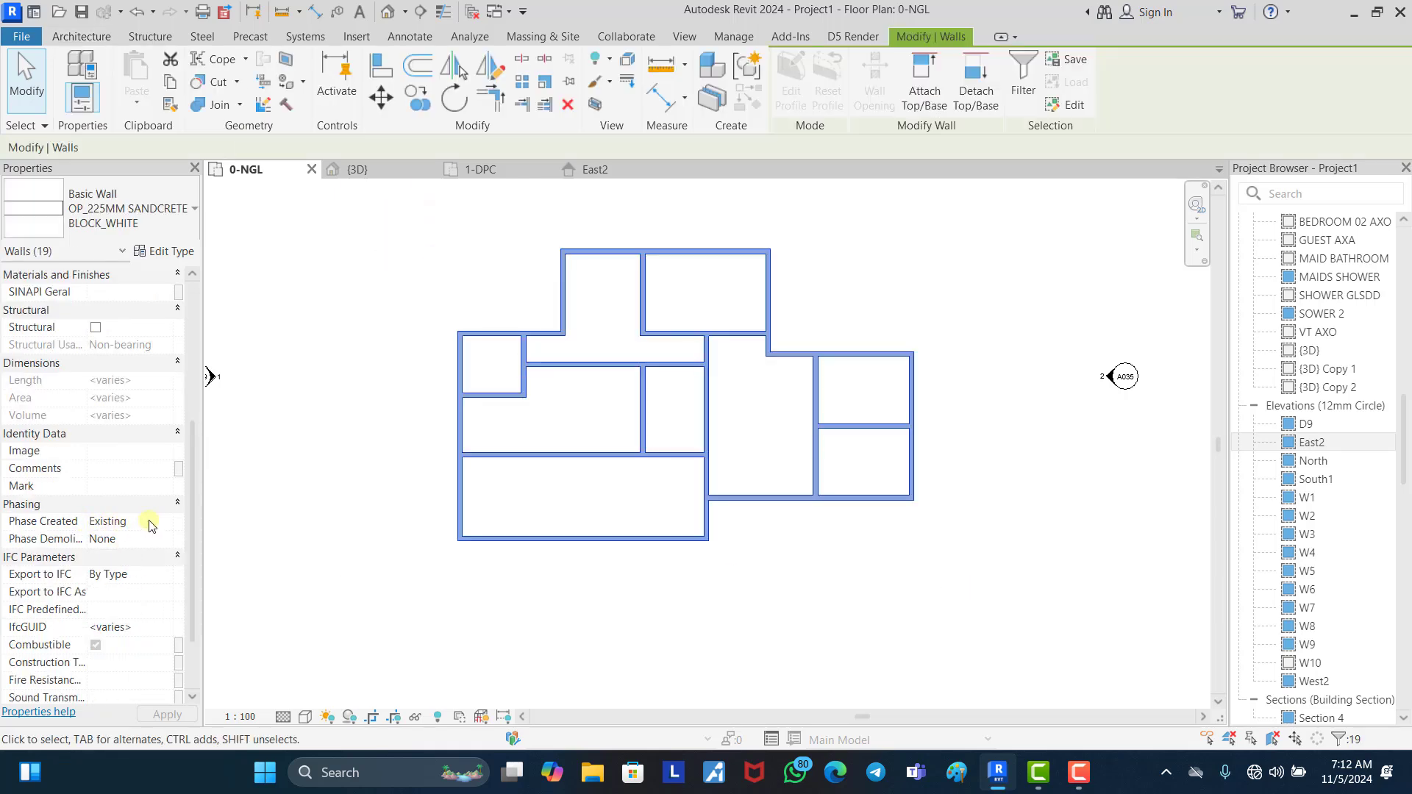
Step: Deselect the walls in the 0-NGL plan and set the 1-DPC view's Phase to Existing
click(337, 451)
click(482, 170)
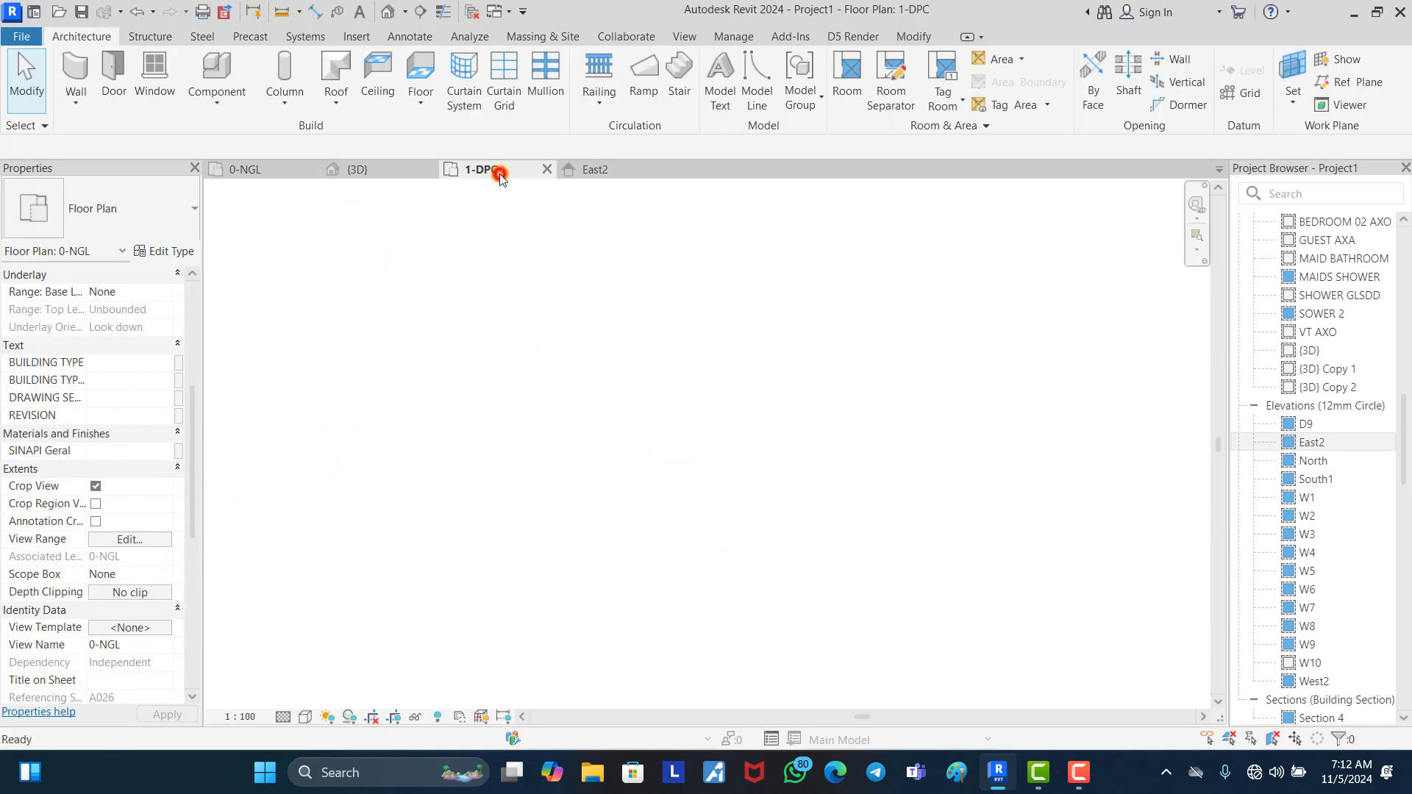
scroll(68, 465, down, 1)
scroll(88, 467, up, 5)
scroll(96, 471, down, 8)
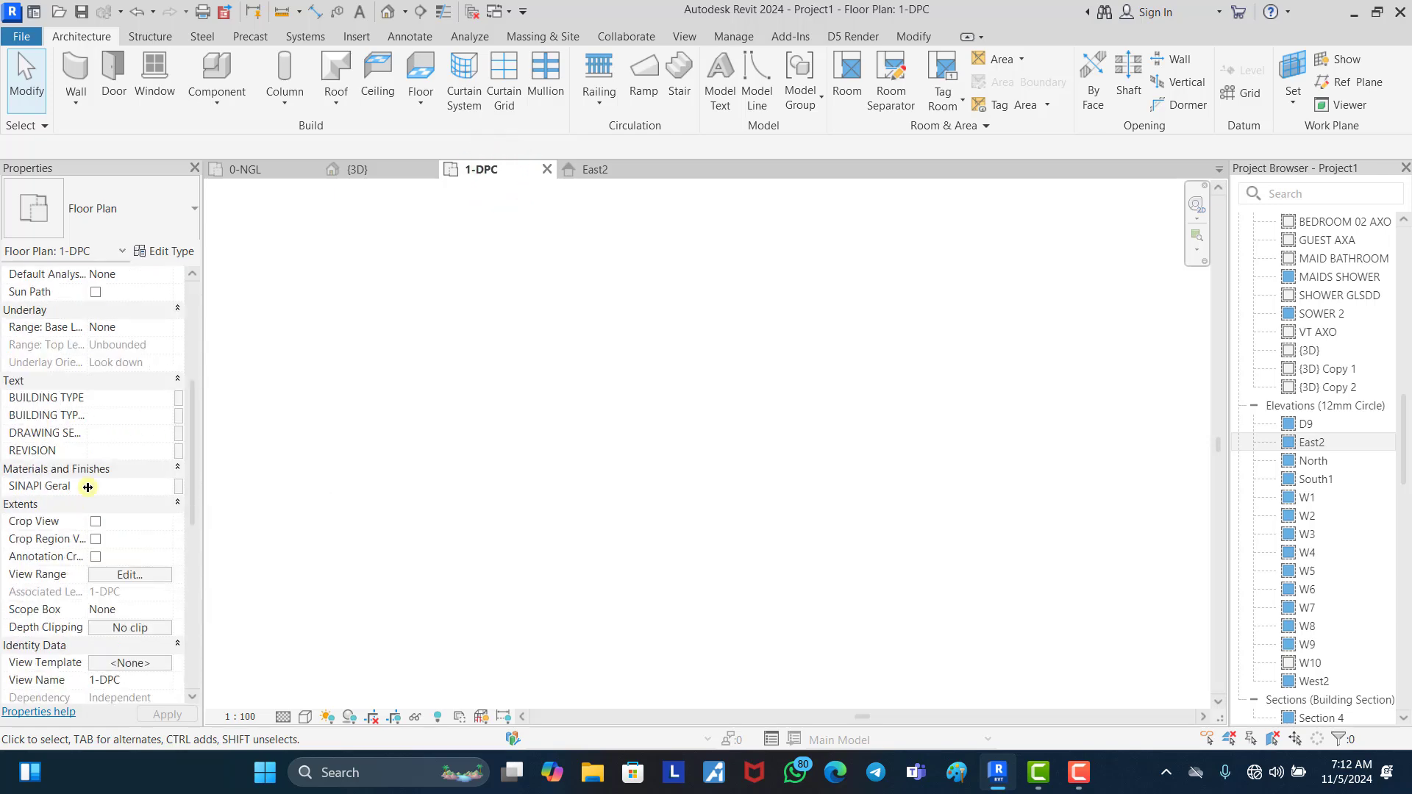
scroll(104, 515, down, 2)
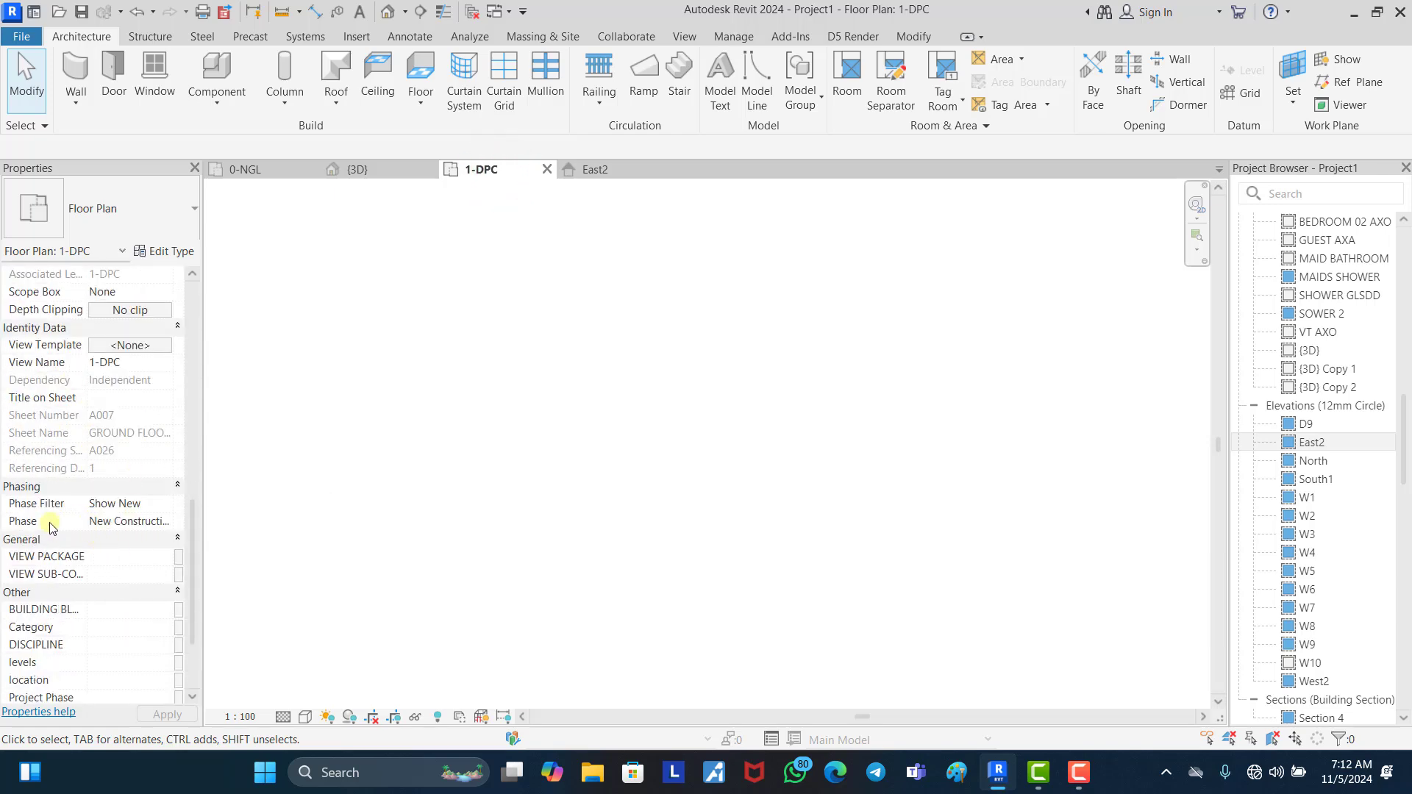
click(168, 526)
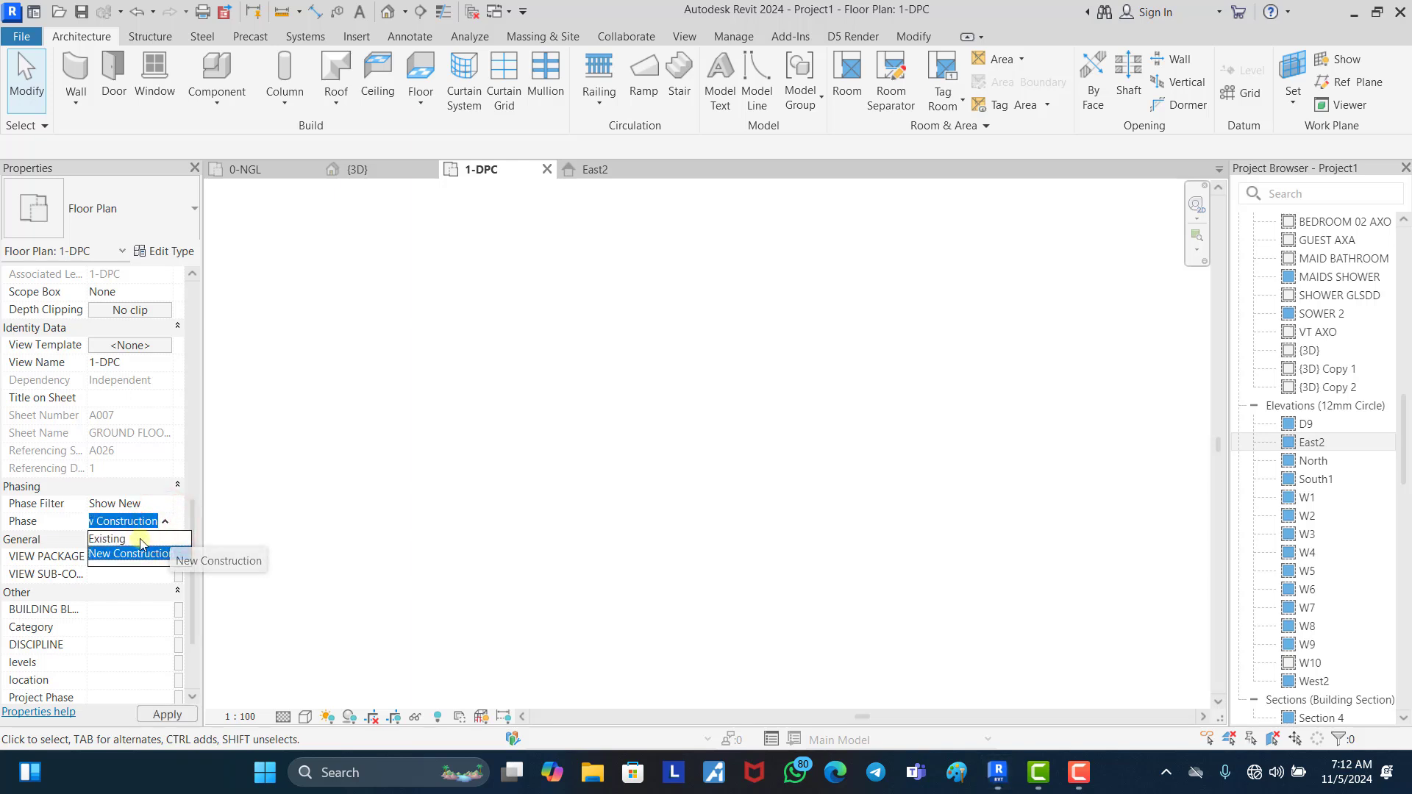
click(113, 540)
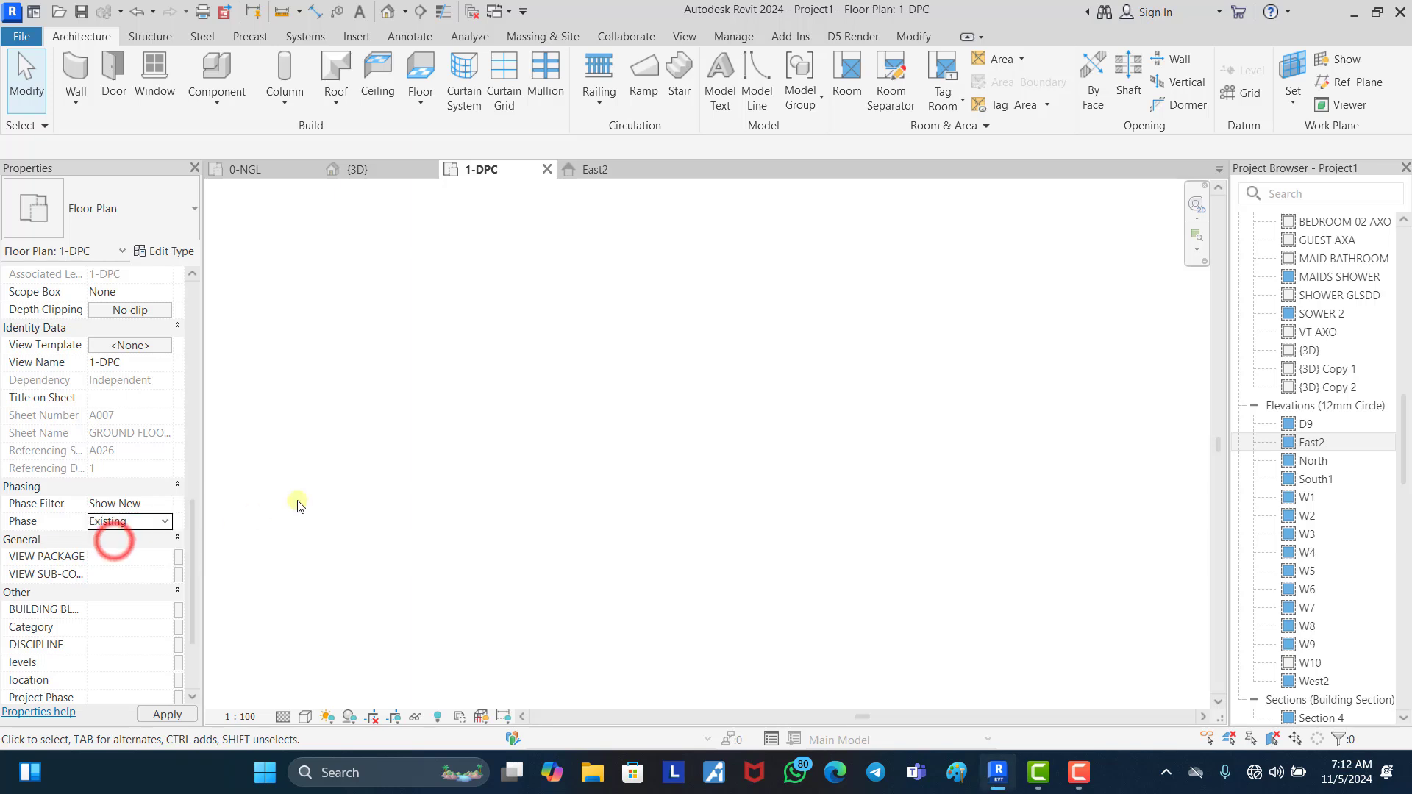
scroll(629, 381, up, 4)
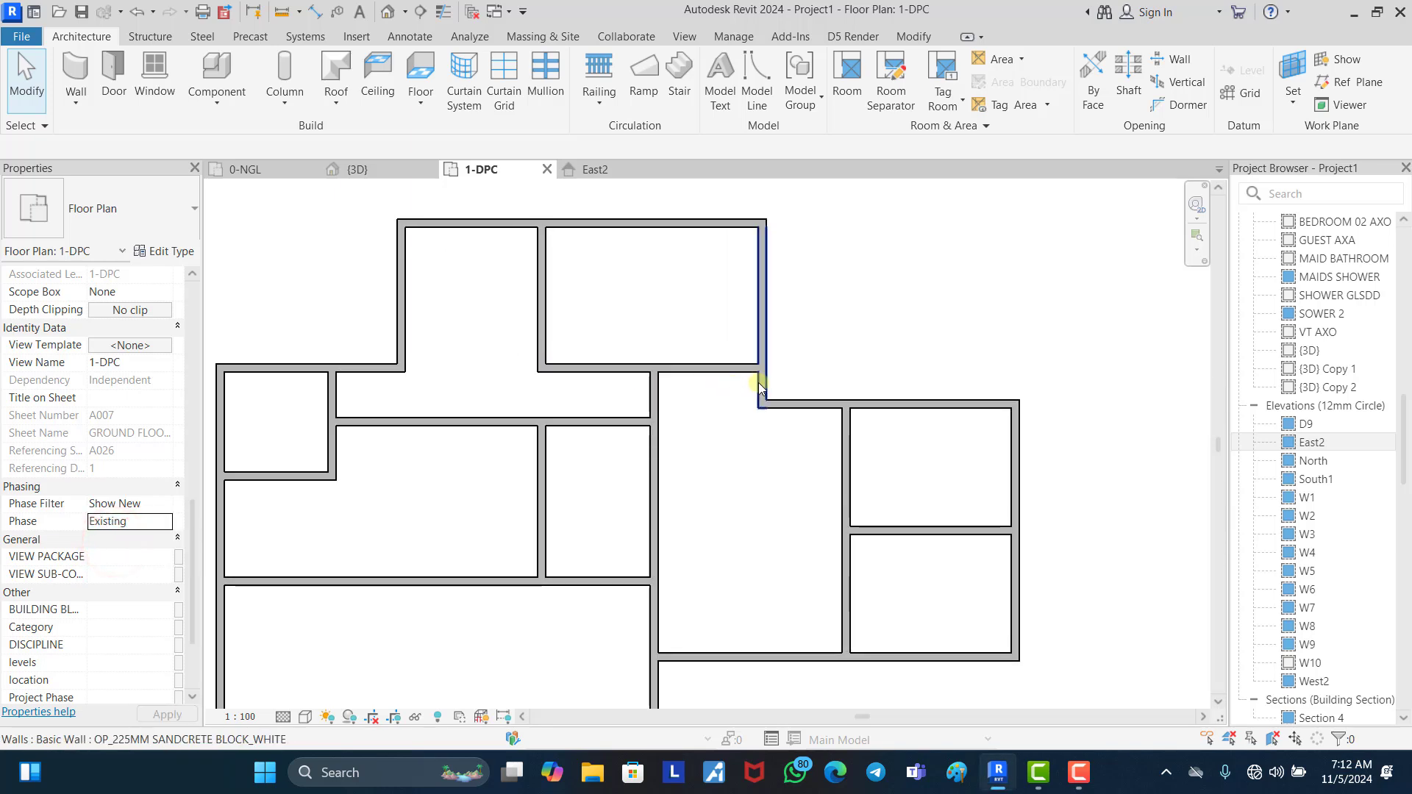
scroll(757, 383, down, 2)
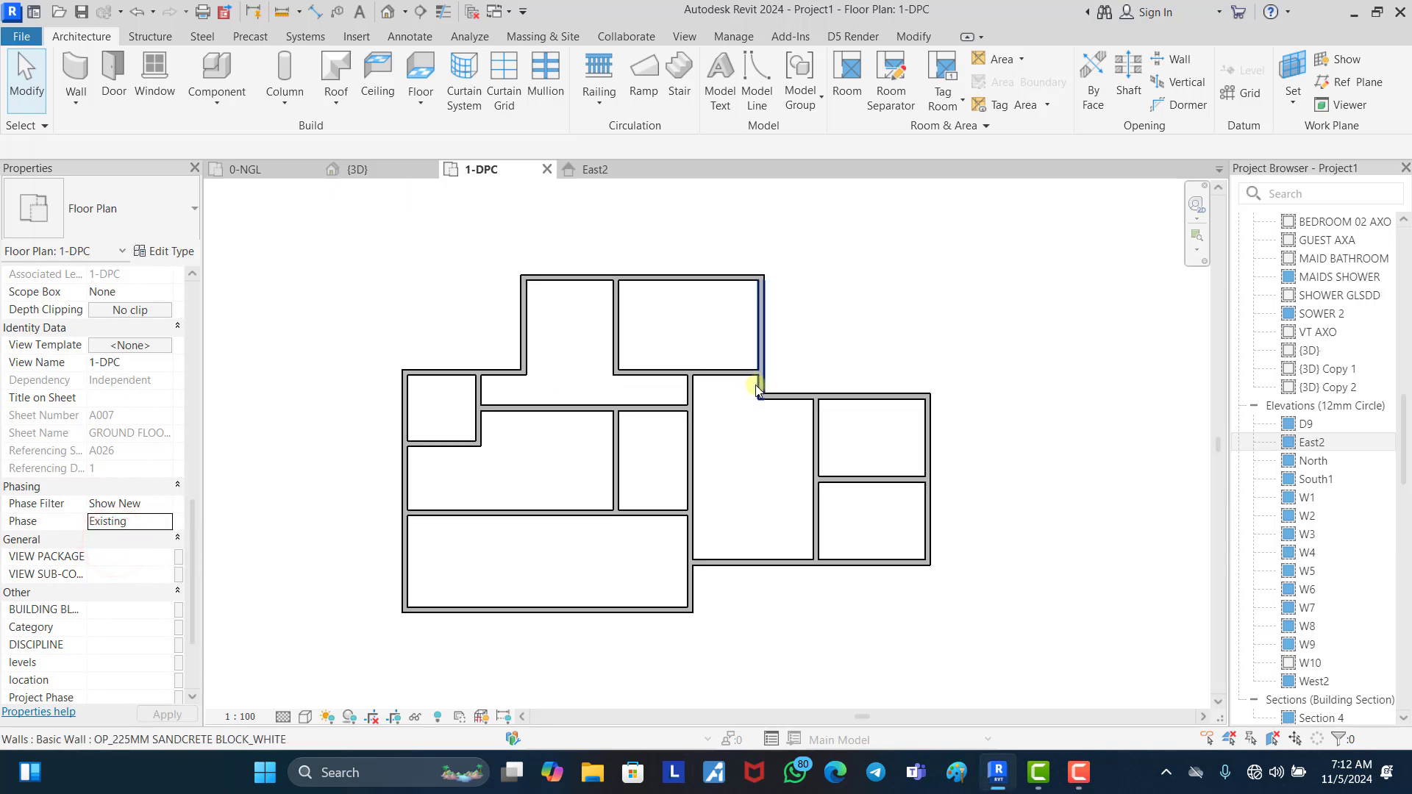
Step: Set the 1-DPC view's Phase back to New Construction and its Phase Filter to None
click(169, 522)
click(139, 554)
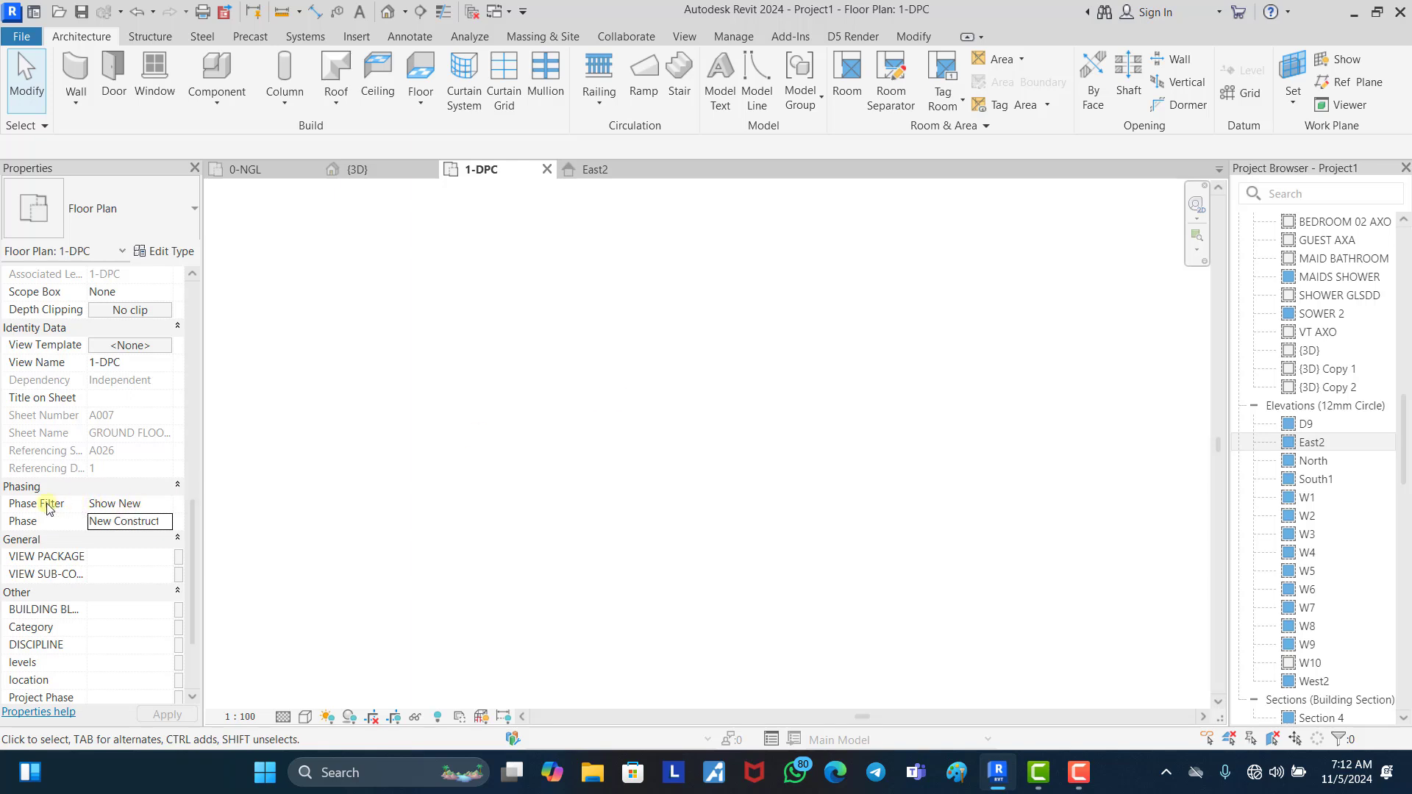
click(165, 504)
scroll(157, 515, up, 1)
click(108, 522)
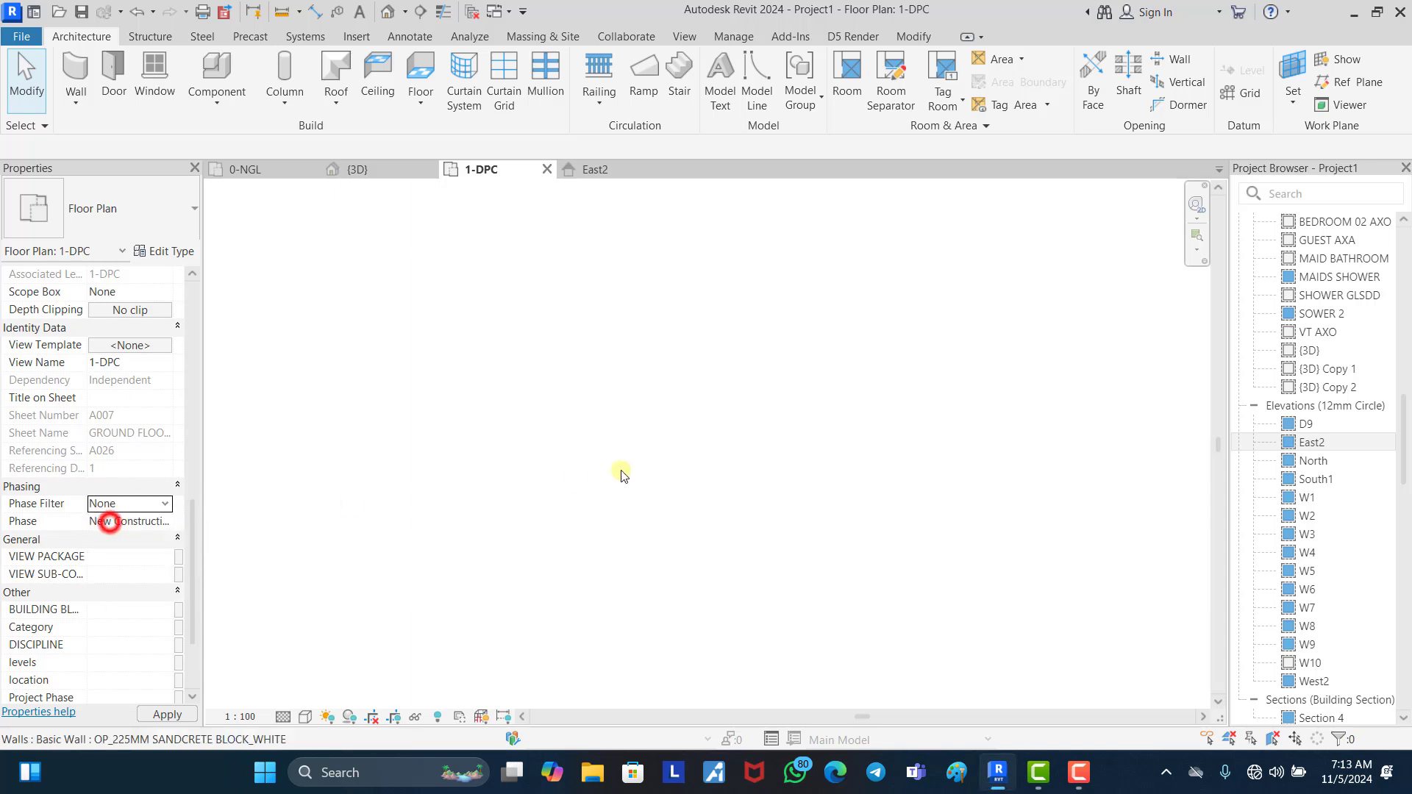
click(784, 343)
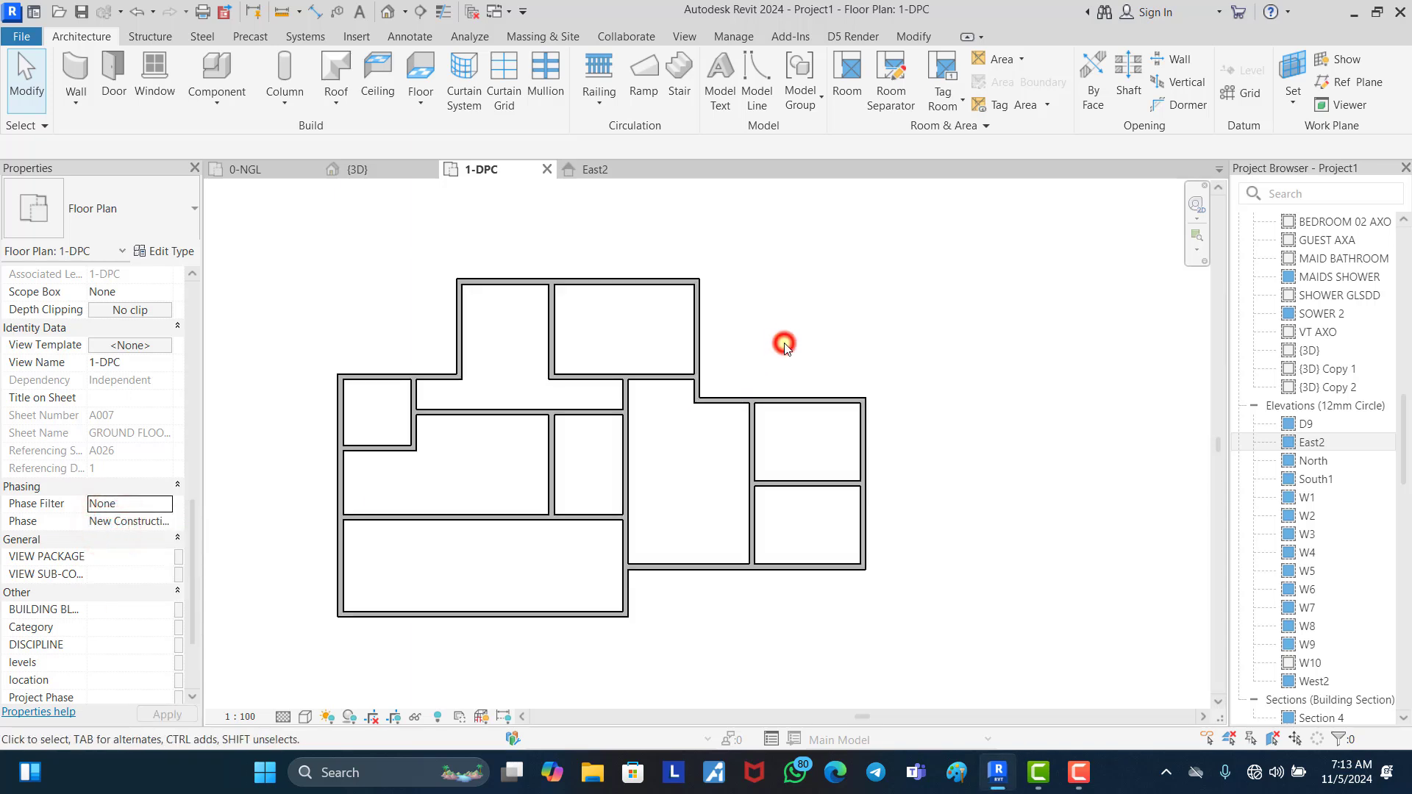
Step: Using Create Similar, draw an L-shaped wall from the right wing's upper wall, about 2110 mm down and 1400 mm across to the partition
scroll(709, 397, up, 4)
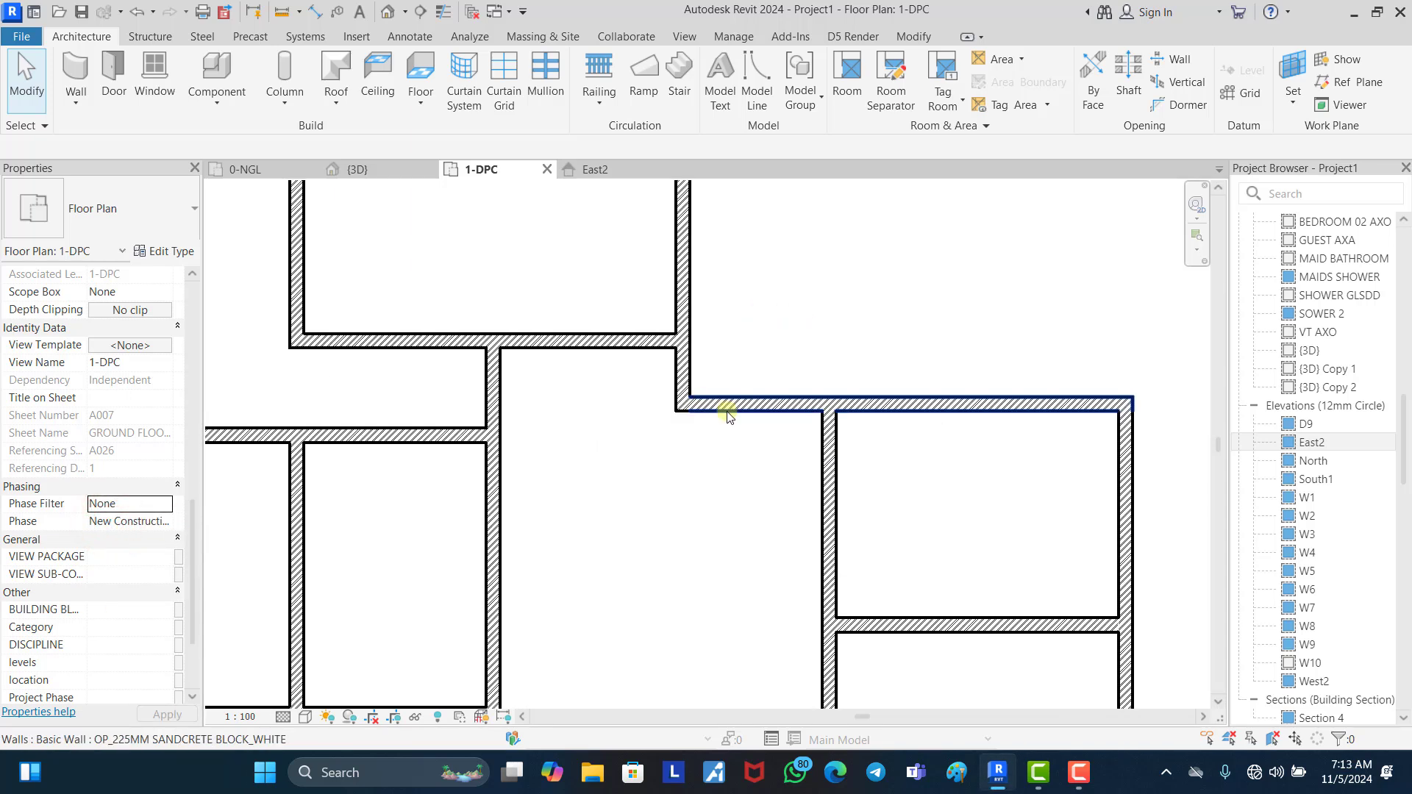
click(727, 415)
key(c)
key(s)
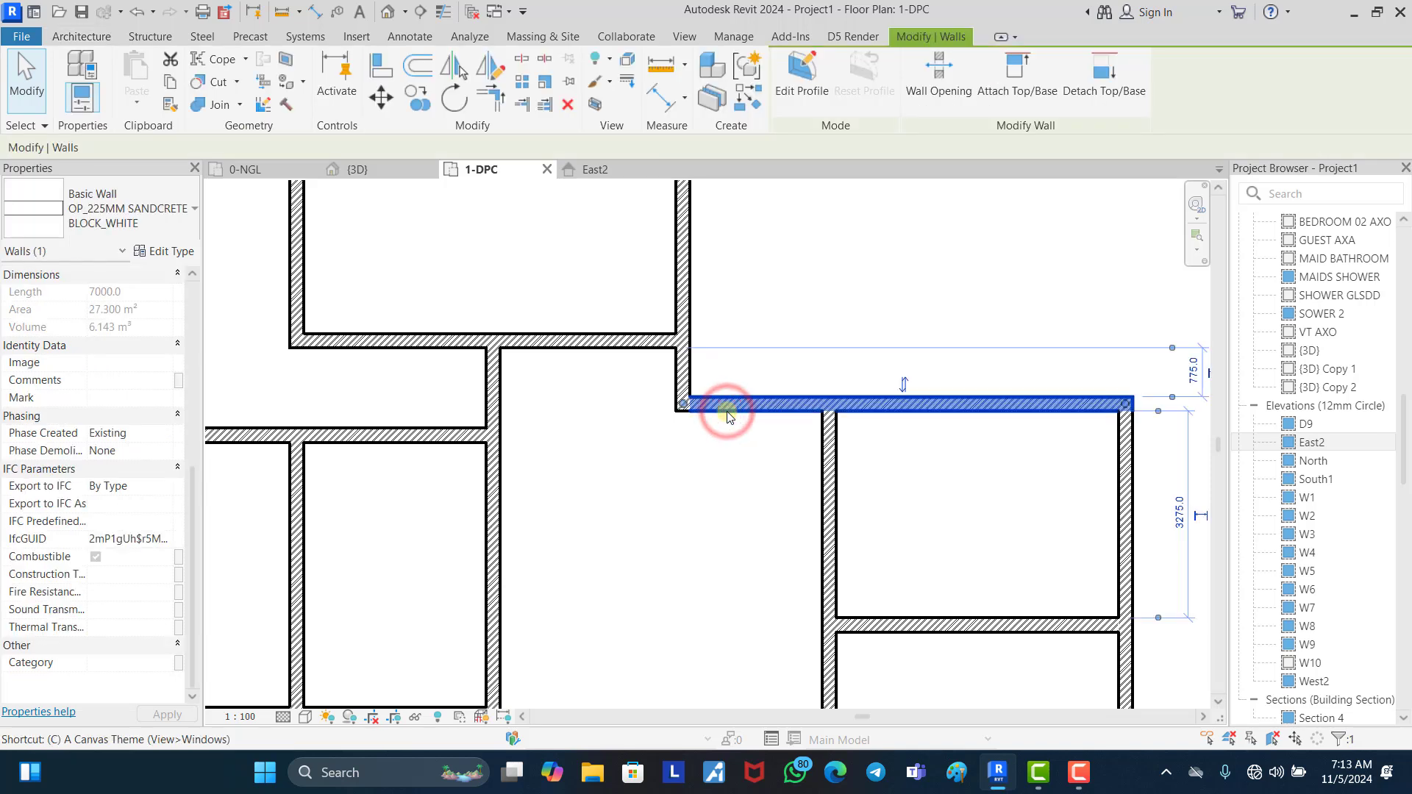
click(737, 413)
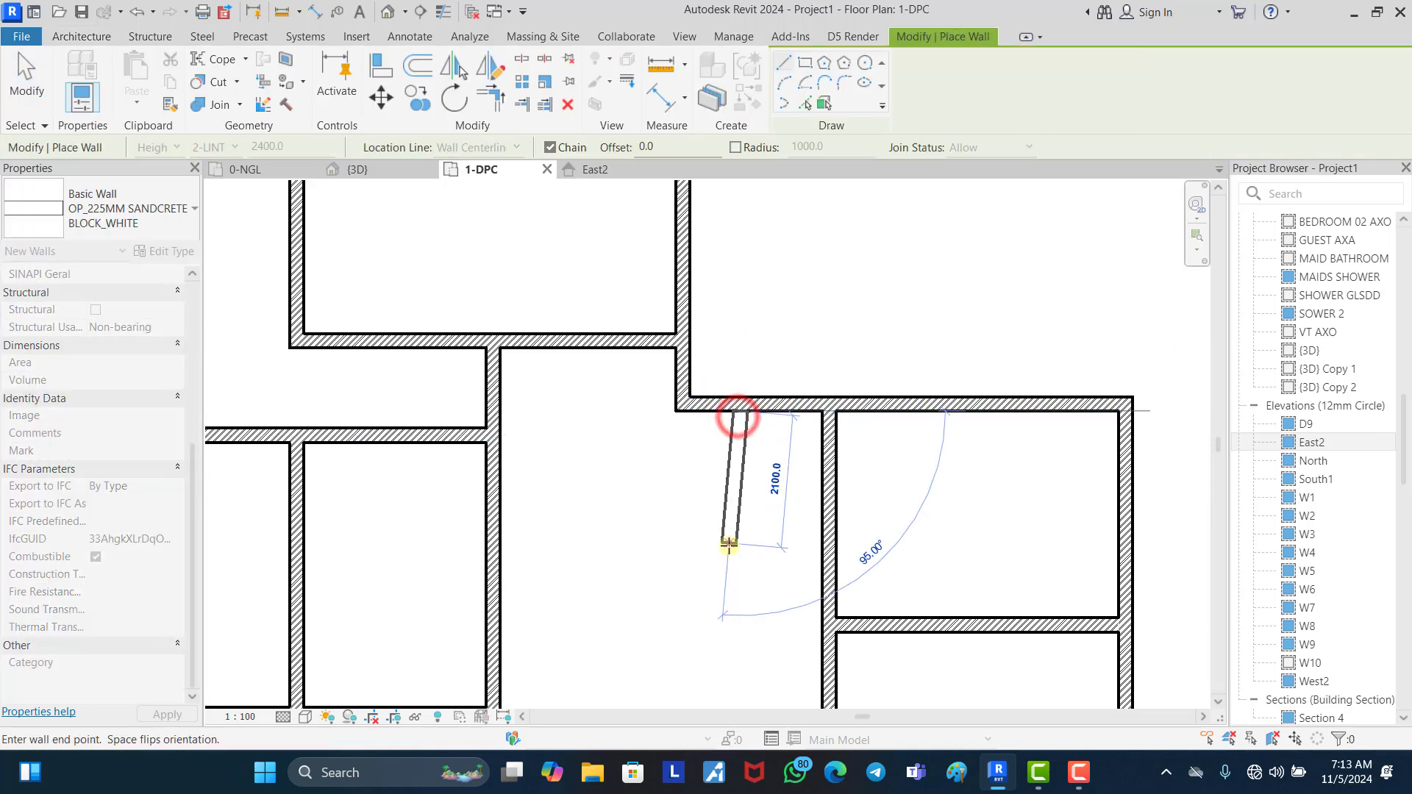
click(735, 538)
click(823, 540)
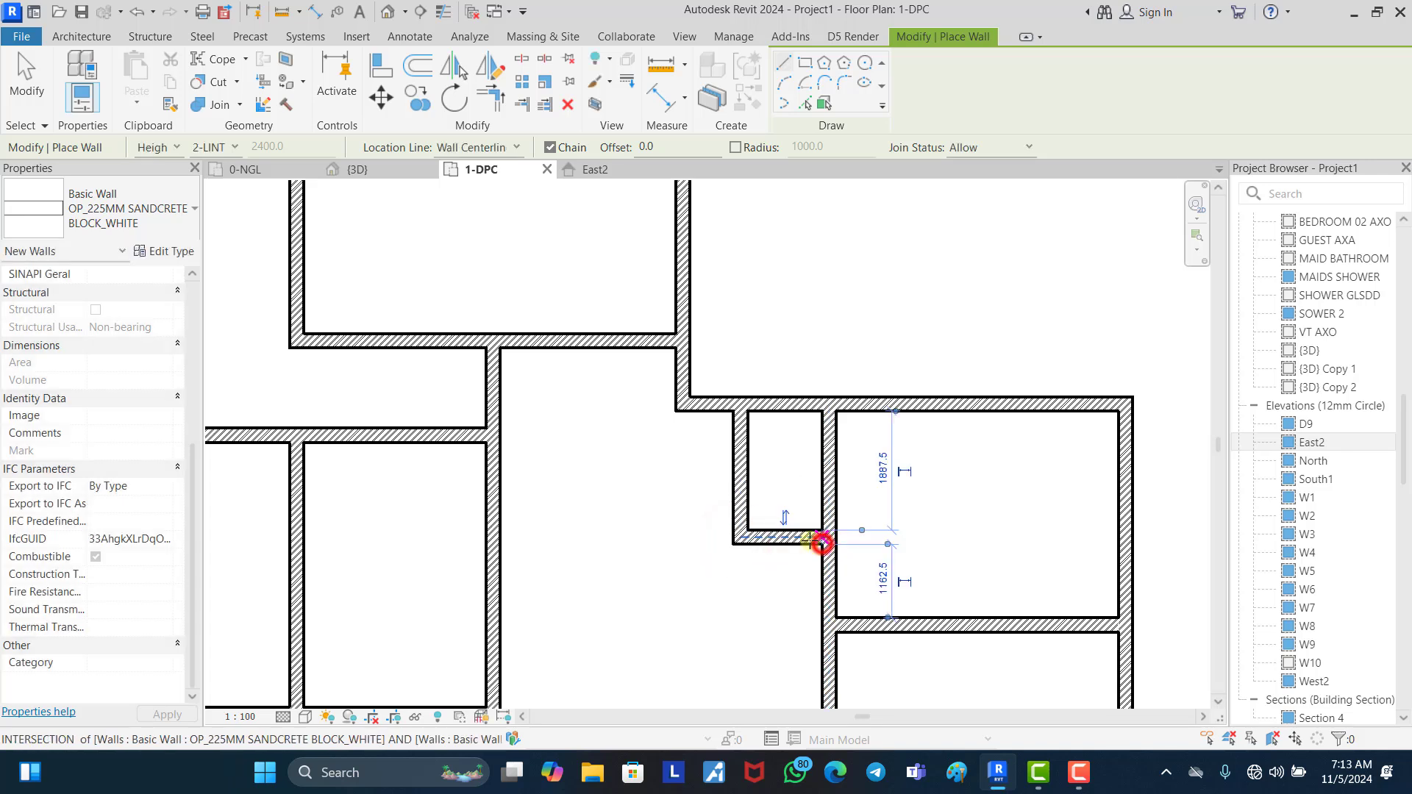
key(Escape)
key(Escape)
Step: Compare the Phase Created property of the new L-shaped walls with the adjoining upper wall, checking how both display in the 0-NGL plan
click(746, 451)
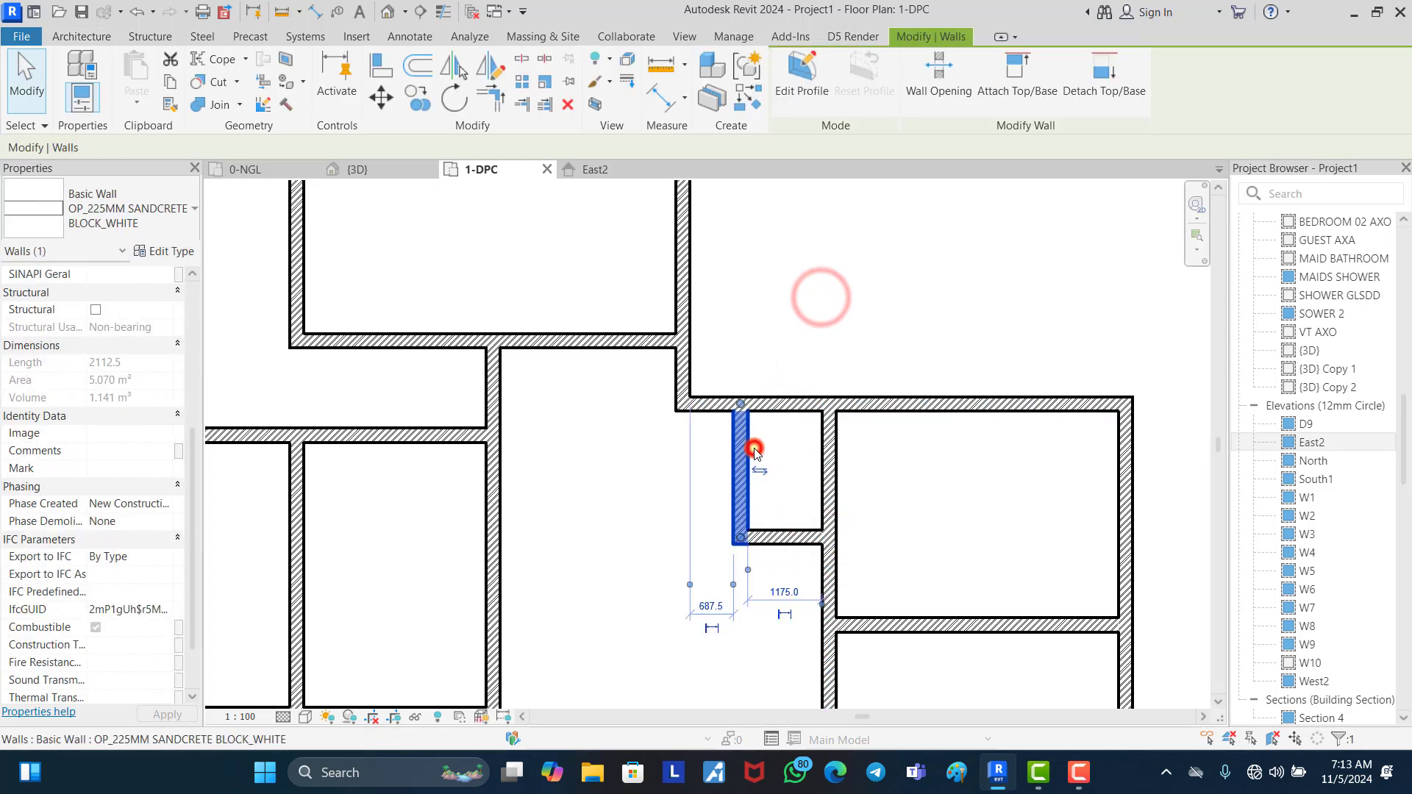
click(780, 535)
click(241, 168)
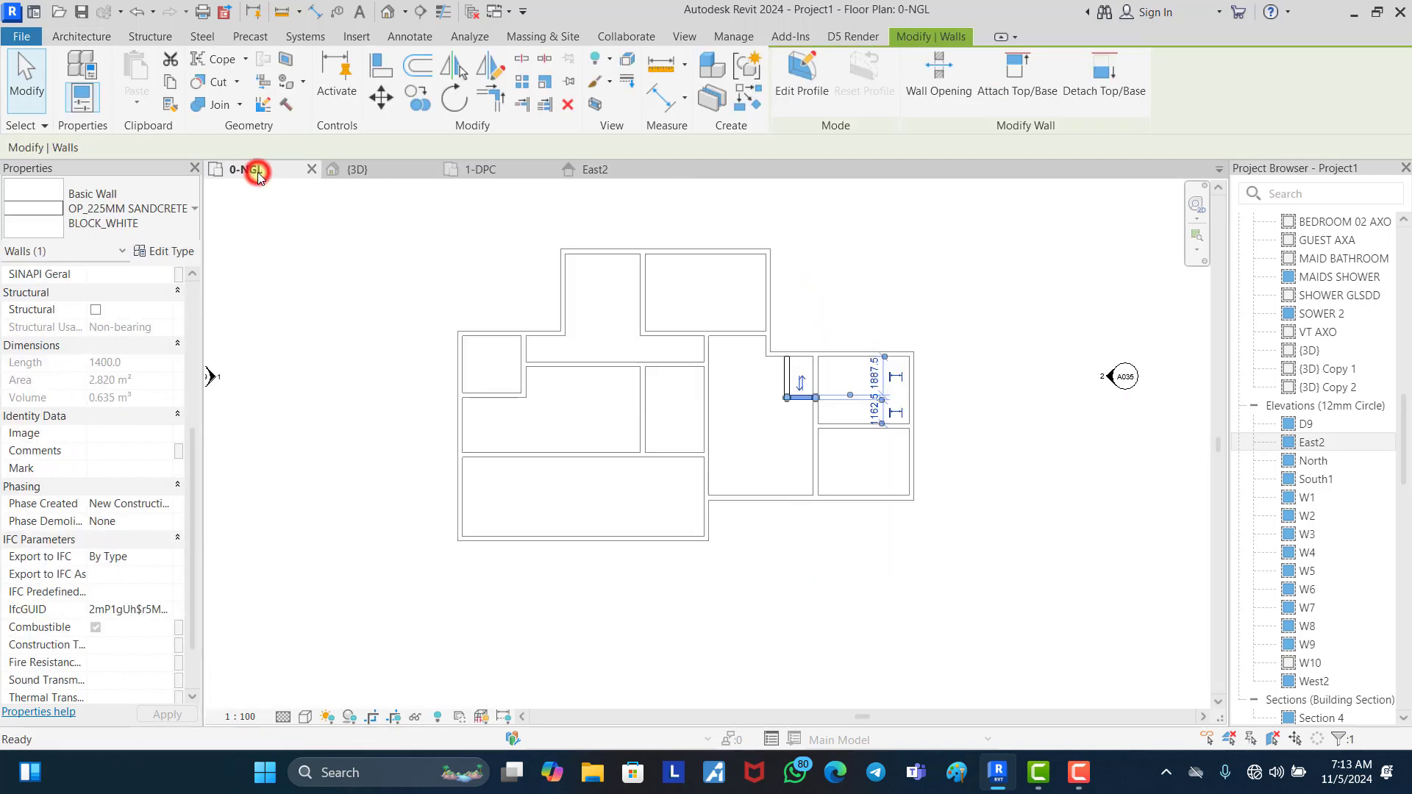
click(920, 254)
scroll(921, 254, up, 3)
scroll(823, 372, up, 4)
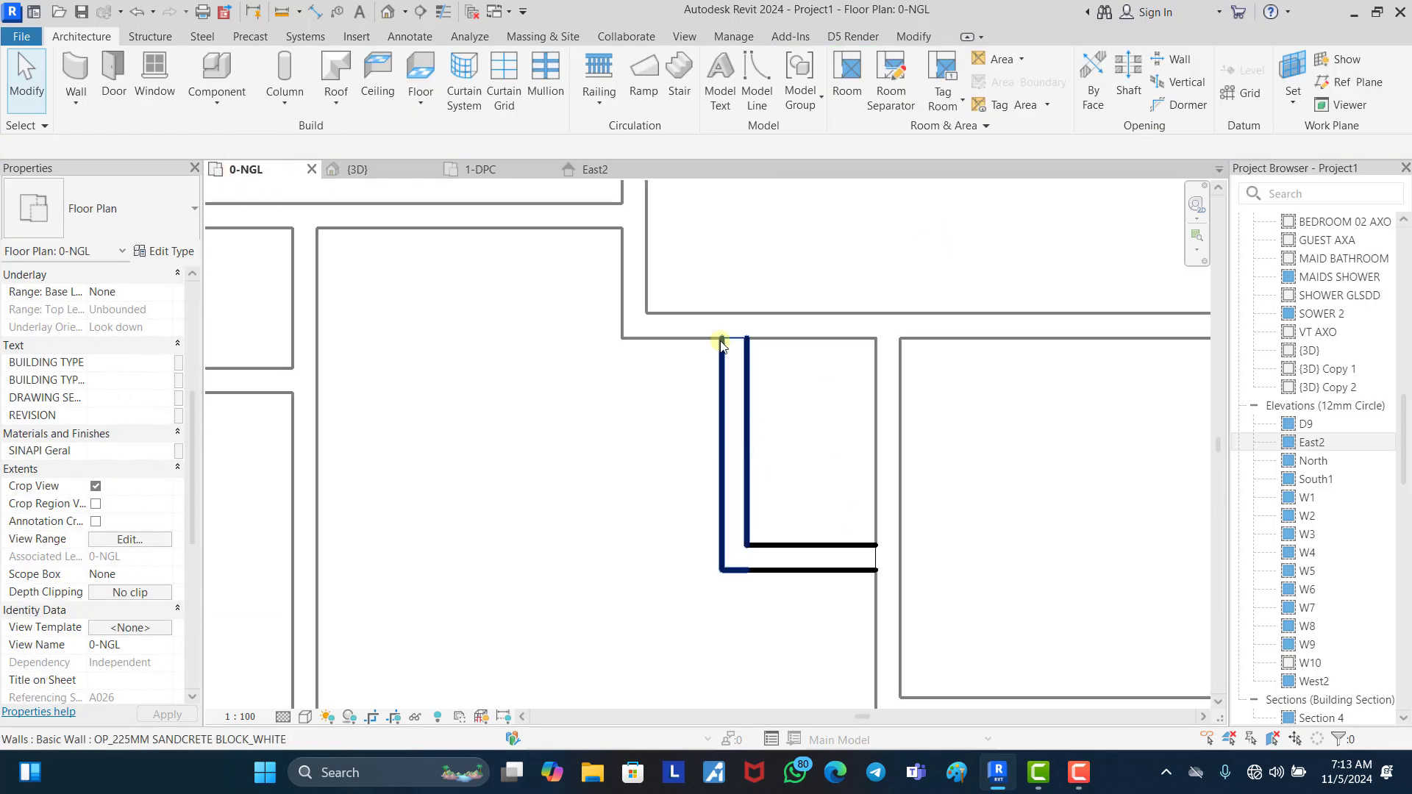
click(655, 325)
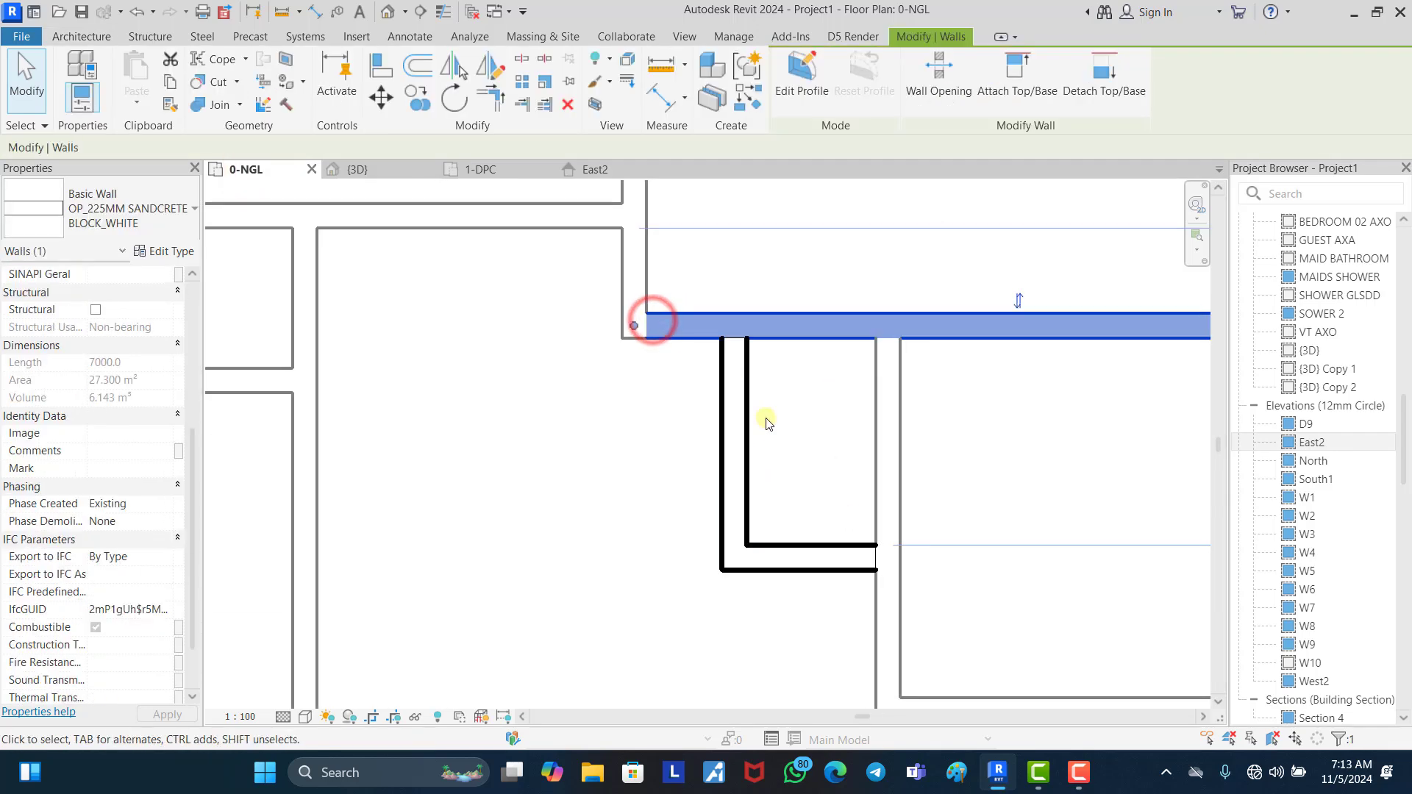
click(734, 414)
click(795, 423)
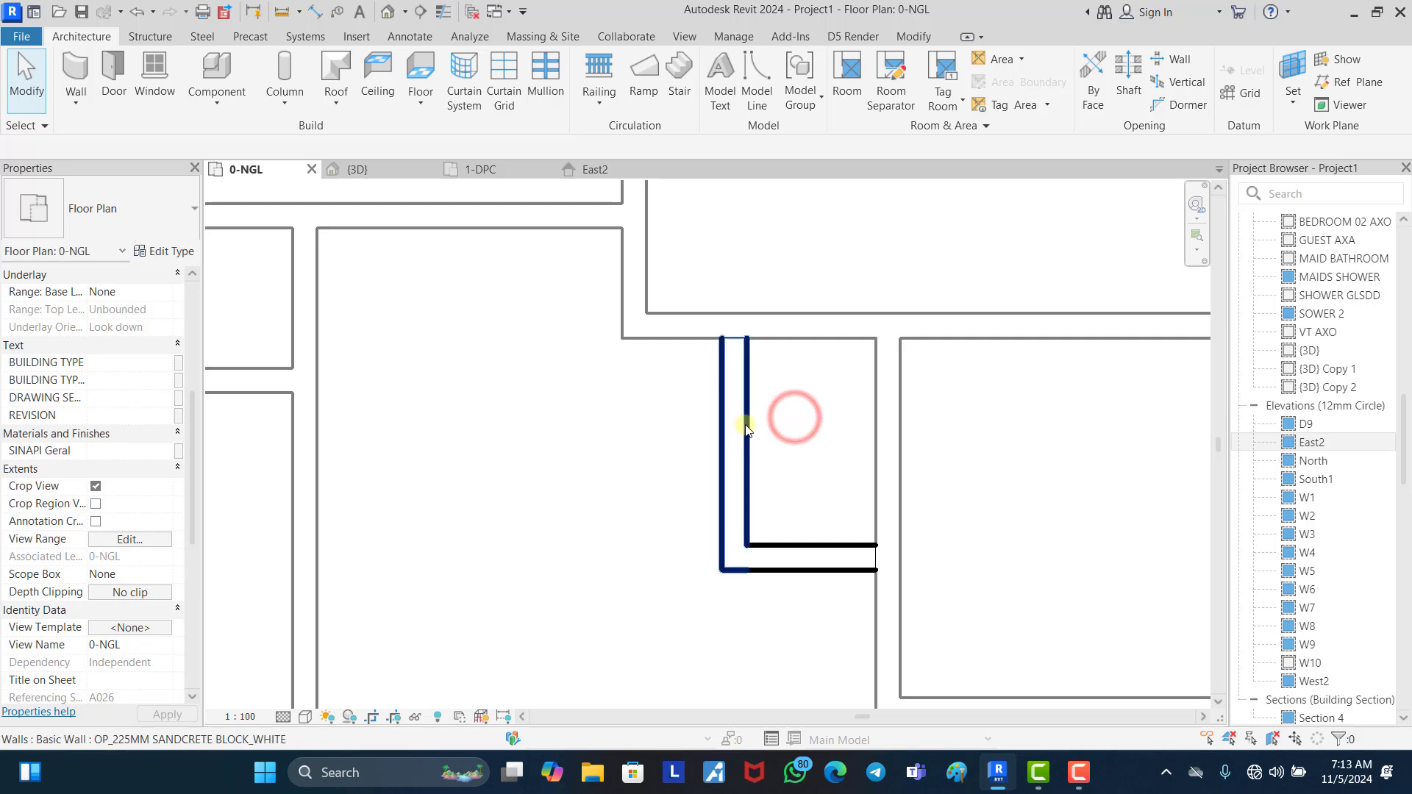
Step: Select all 0-NGL walls except the new L-shaped pair and set their Phase Created to New Construction
scroll(696, 445, down, 1)
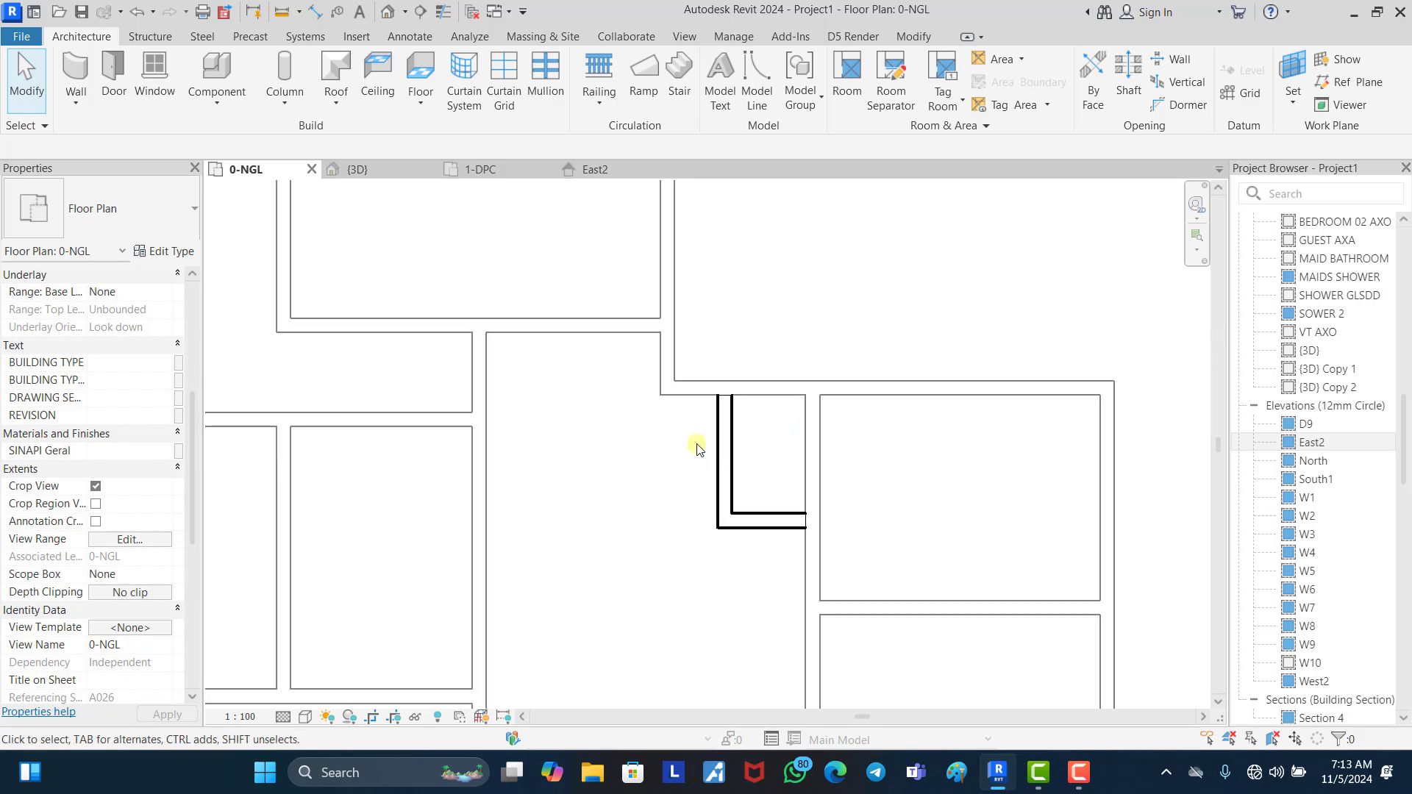
scroll(743, 482, up, 2)
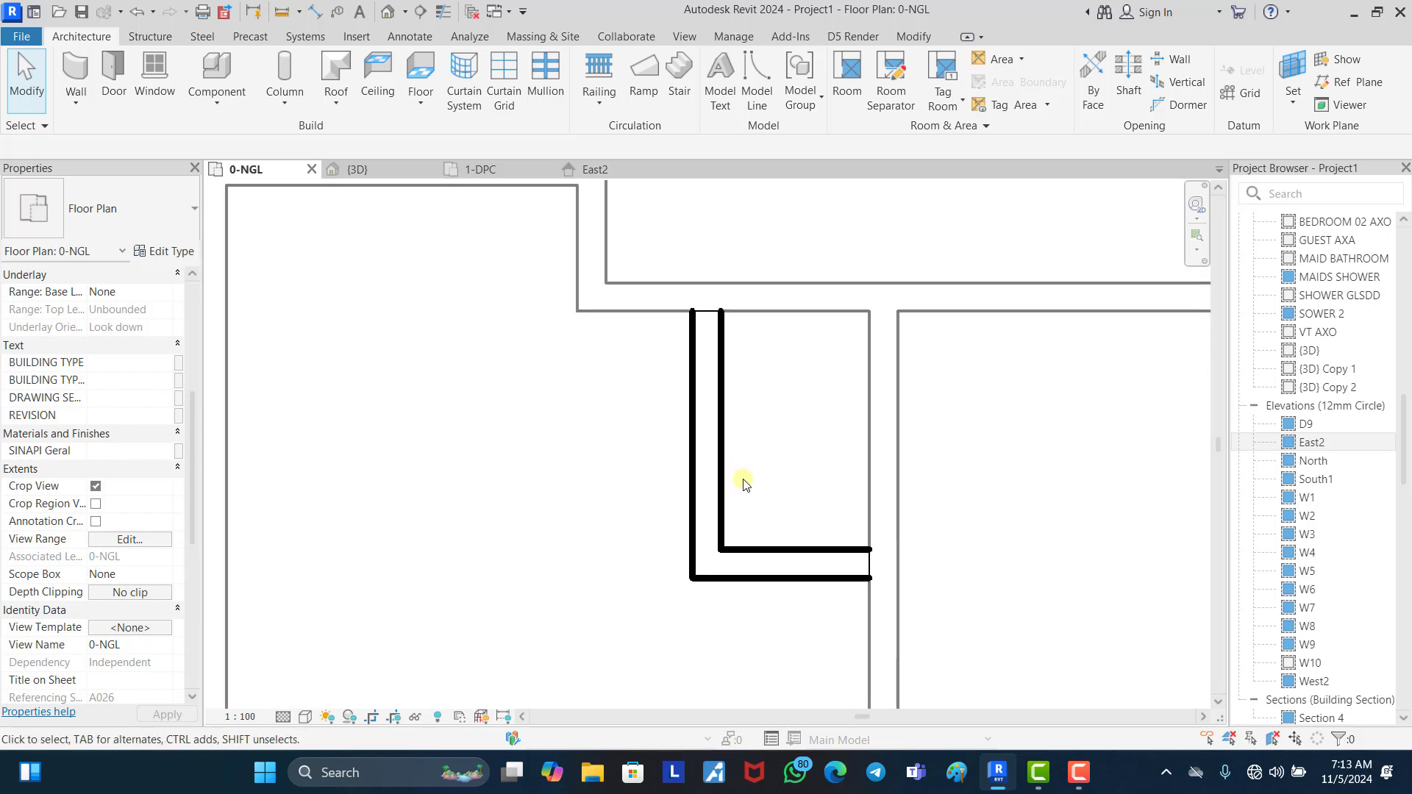
scroll(743, 482, down, 2)
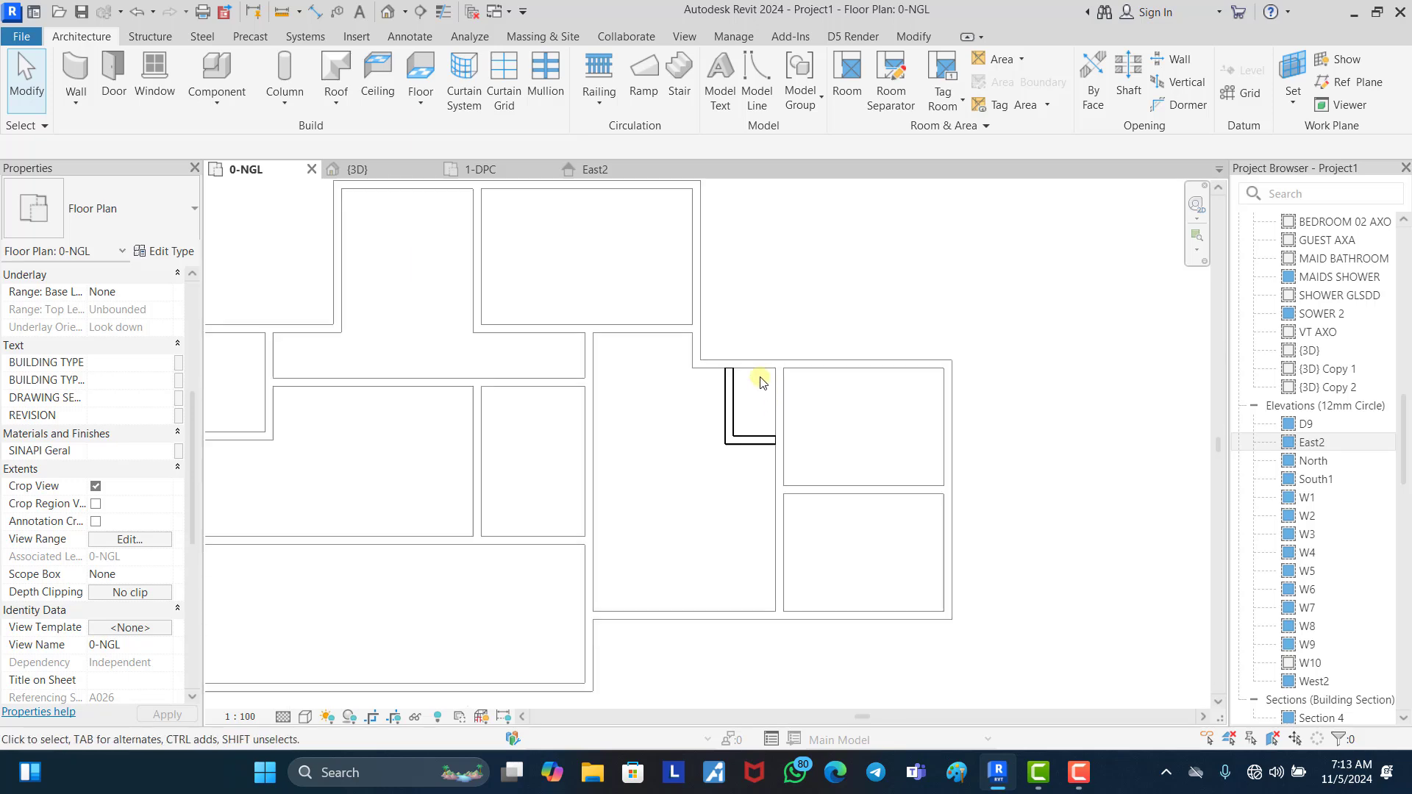
scroll(761, 382, down, 1)
click(437, 248)
scroll(486, 257, down, 2)
key(Escape)
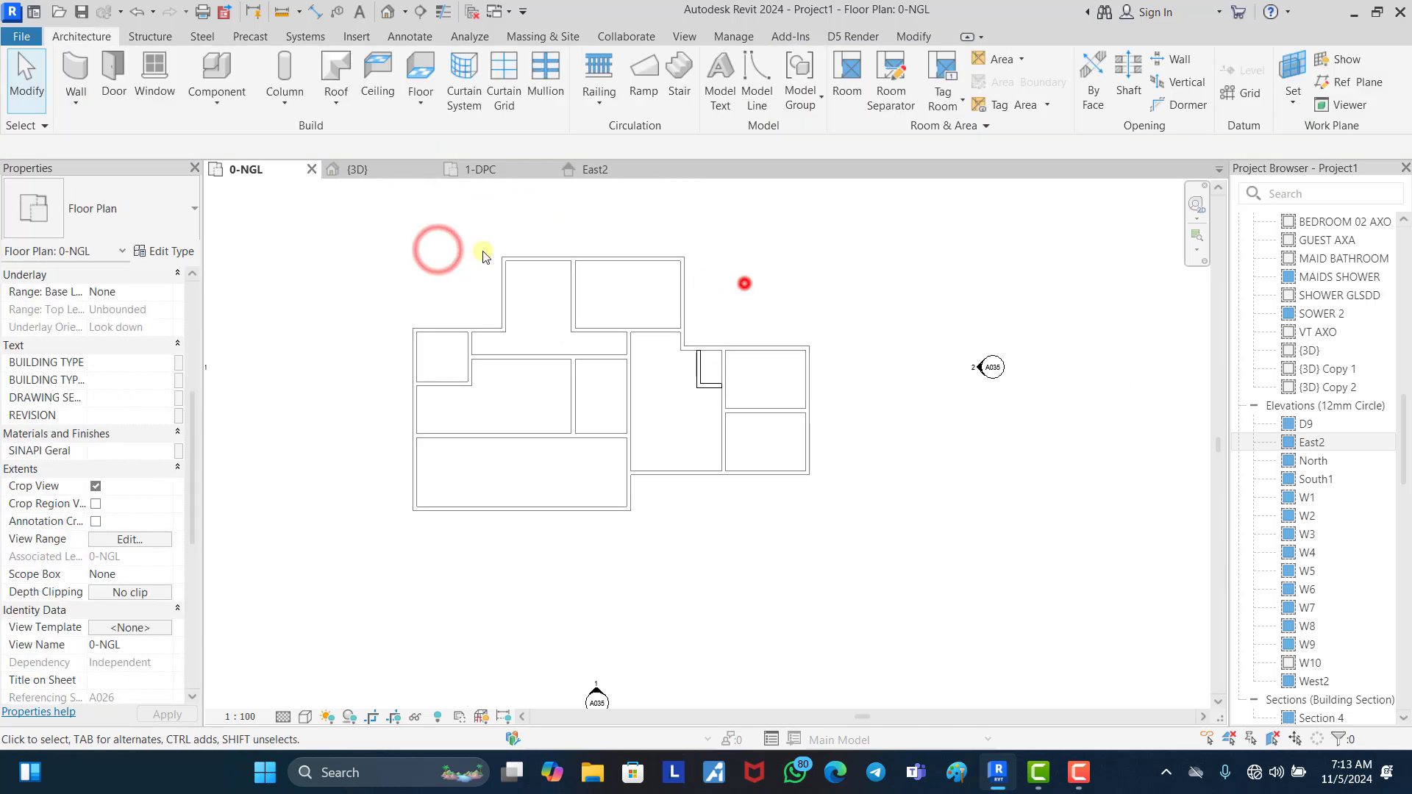
drag(378, 236, 851, 542)
scroll(701, 383, up, 2)
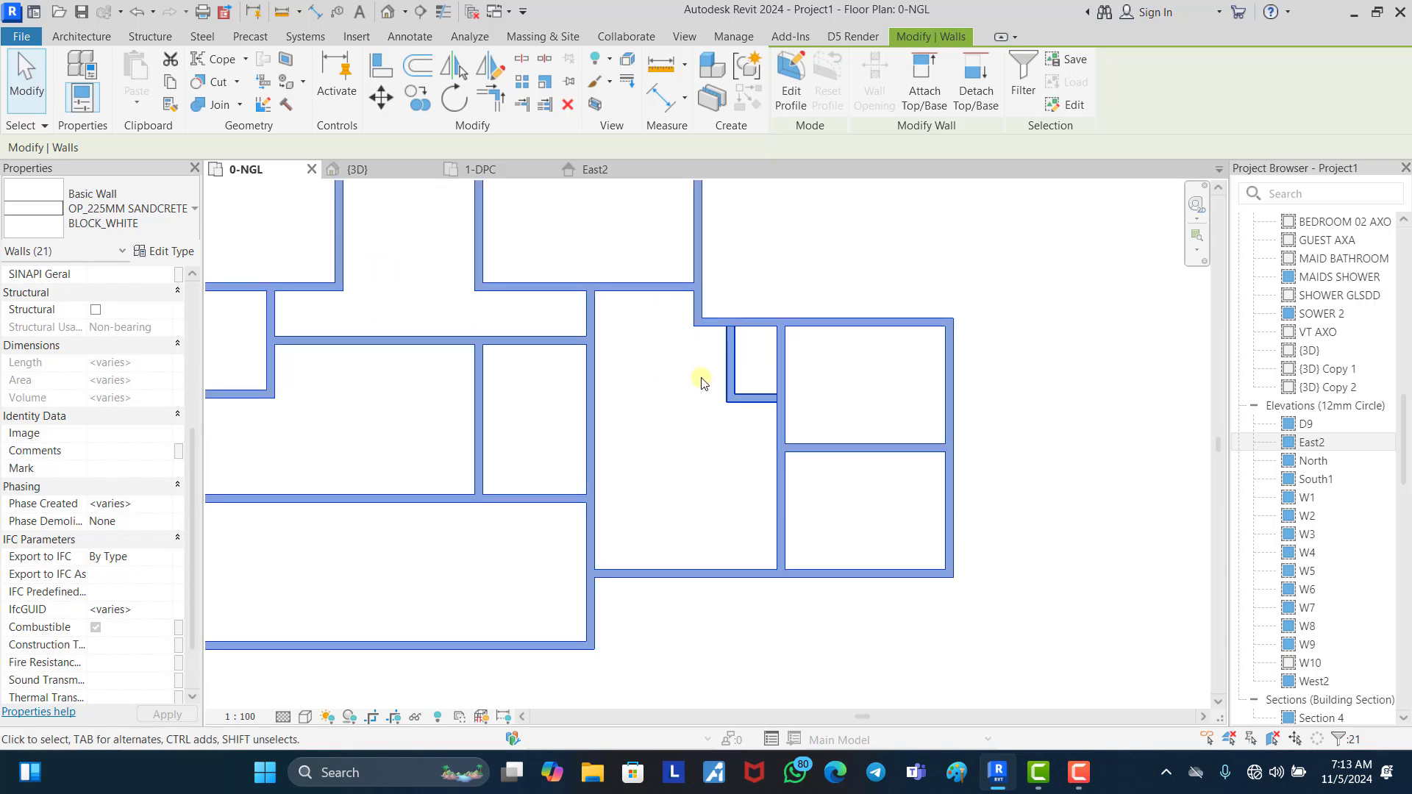
scroll(701, 383, up, 2)
shift+click(781, 375)
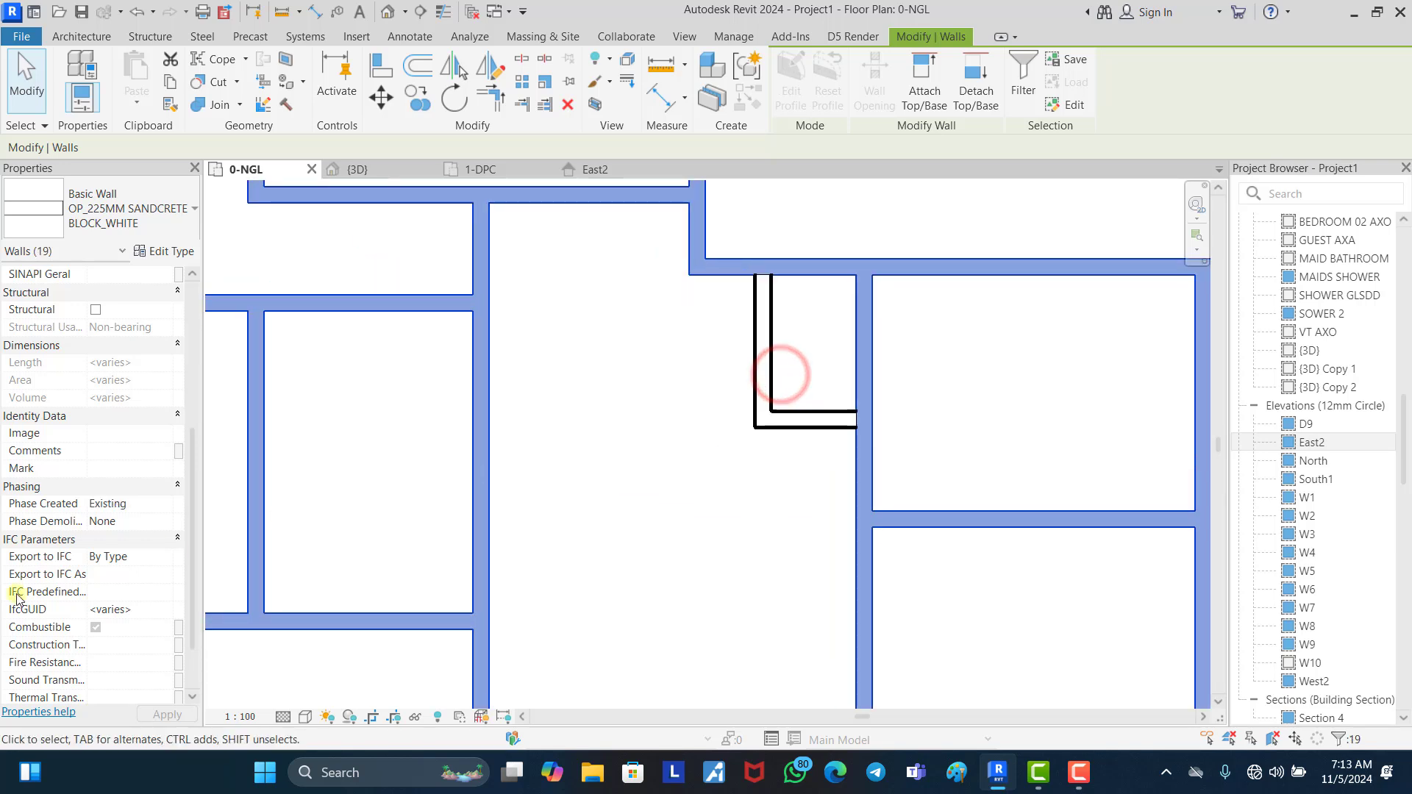
click(163, 504)
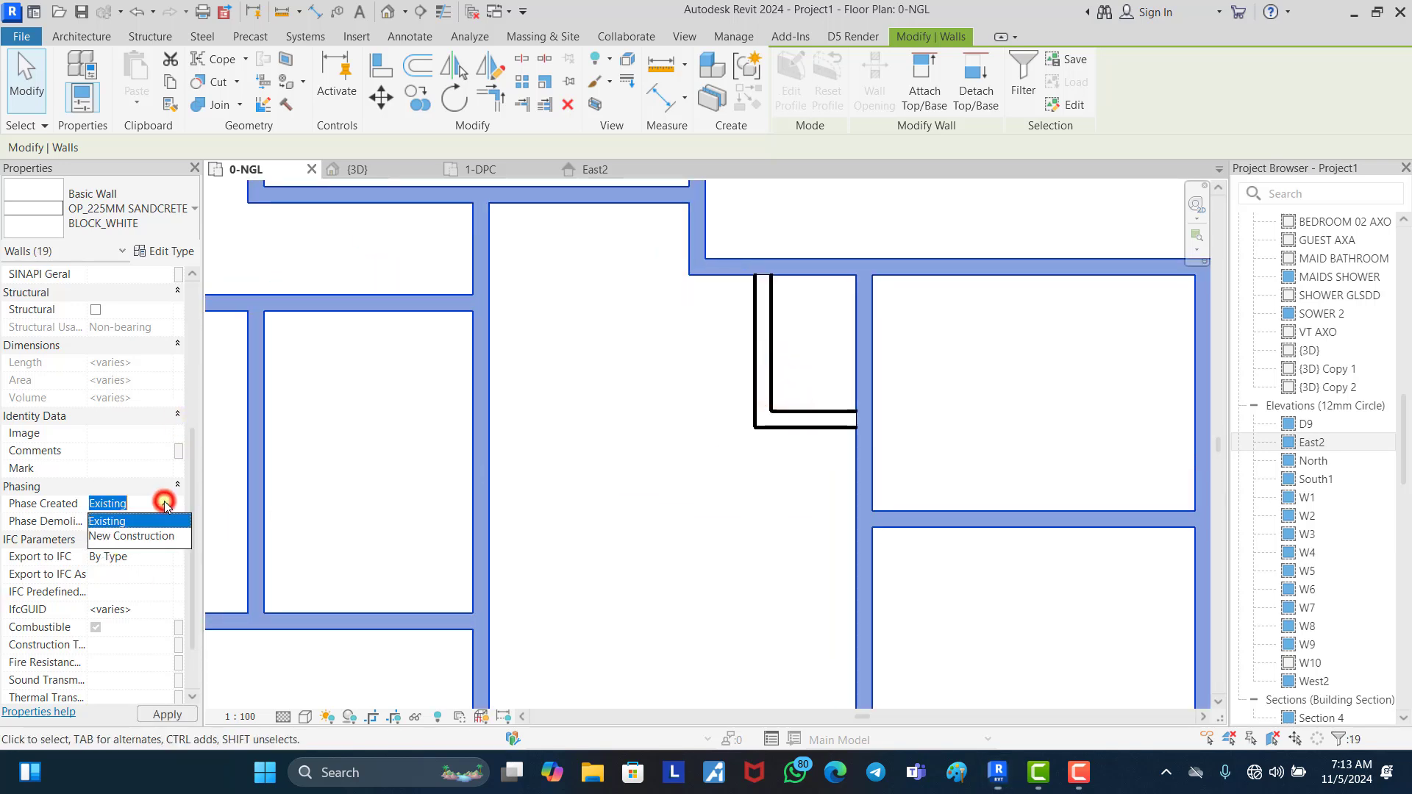
click(124, 536)
click(593, 432)
Step: Examine how the wall lines display across the whole 0-NGL plan
scroll(751, 317, down, 4)
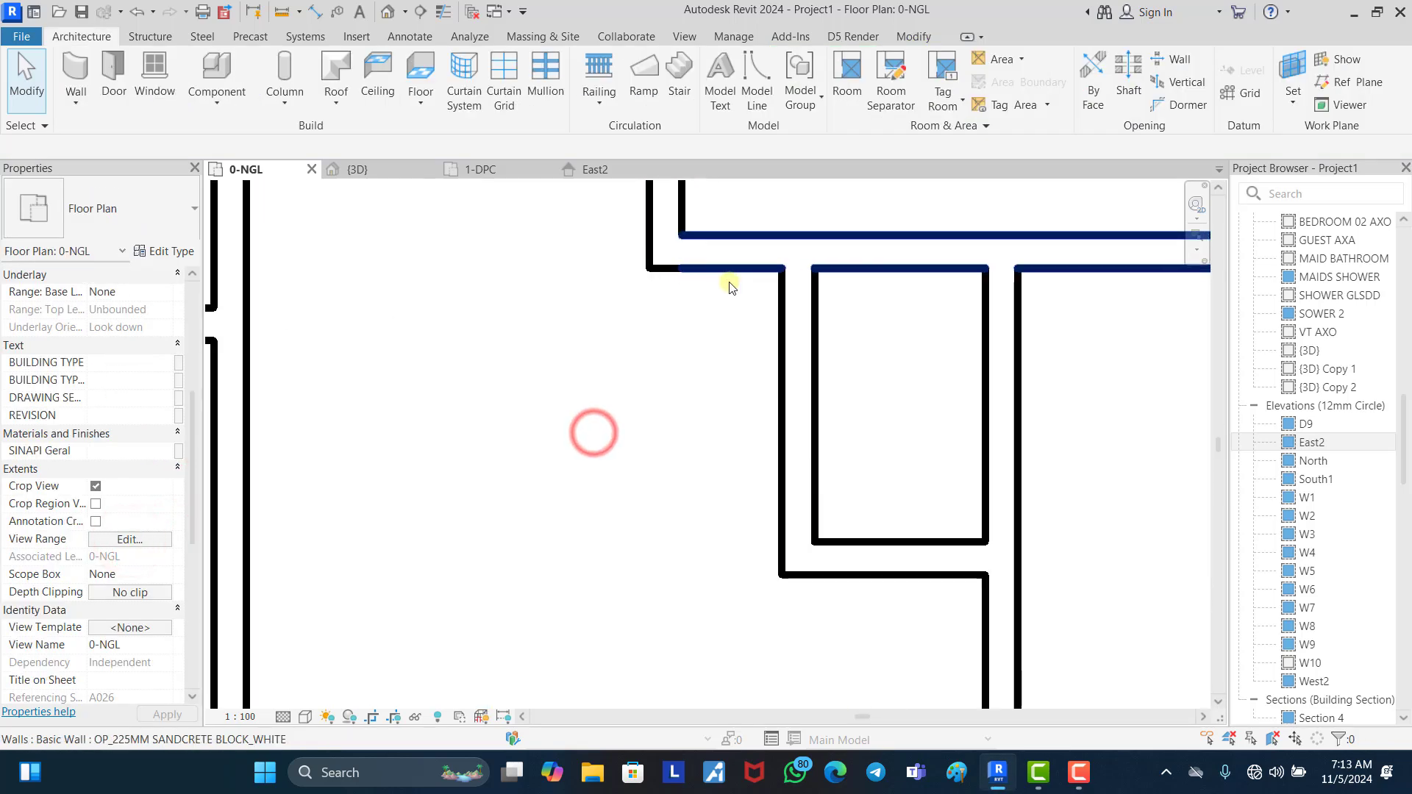
scroll(746, 318, down, 3)
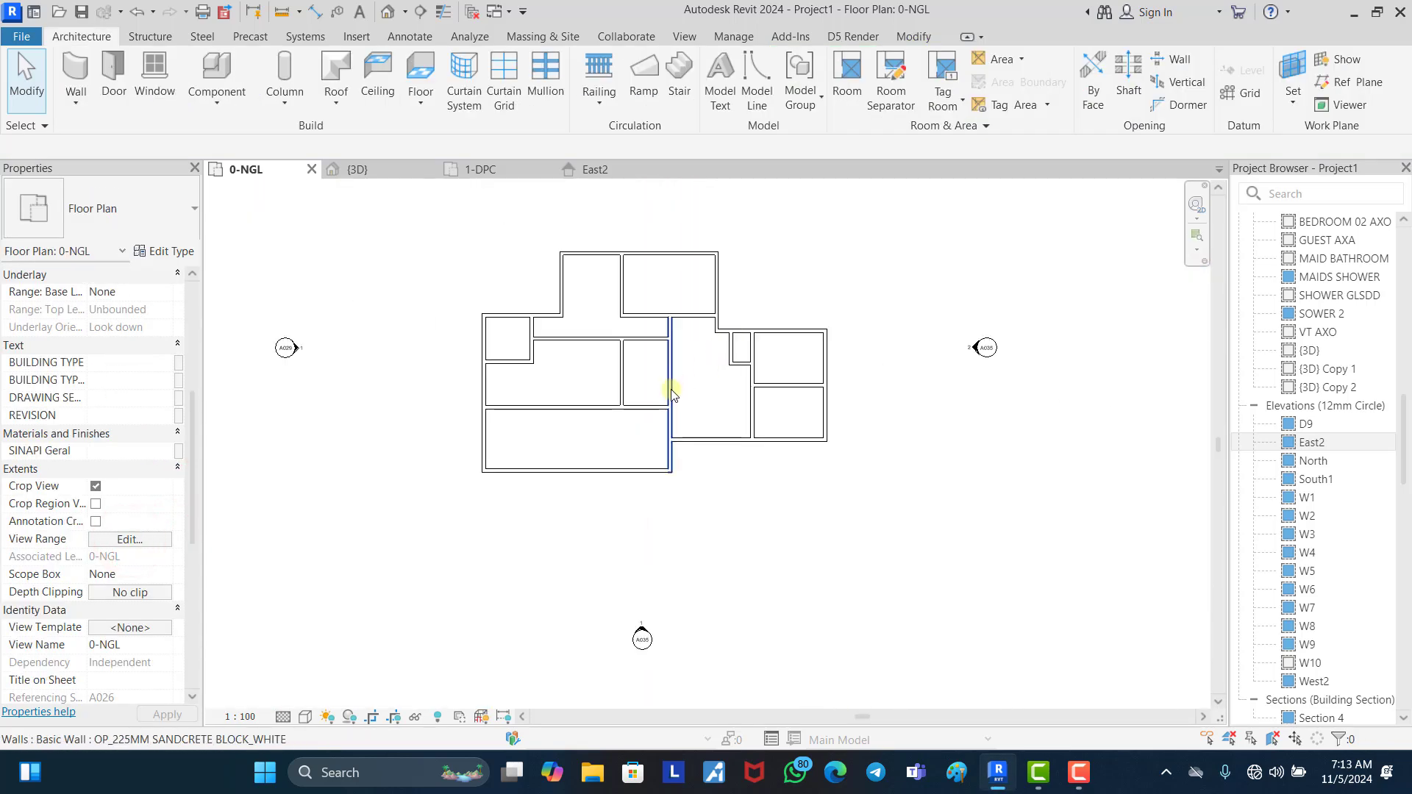
scroll(668, 391, up, 3)
scroll(656, 375, down, 3)
scroll(627, 315, up, 1)
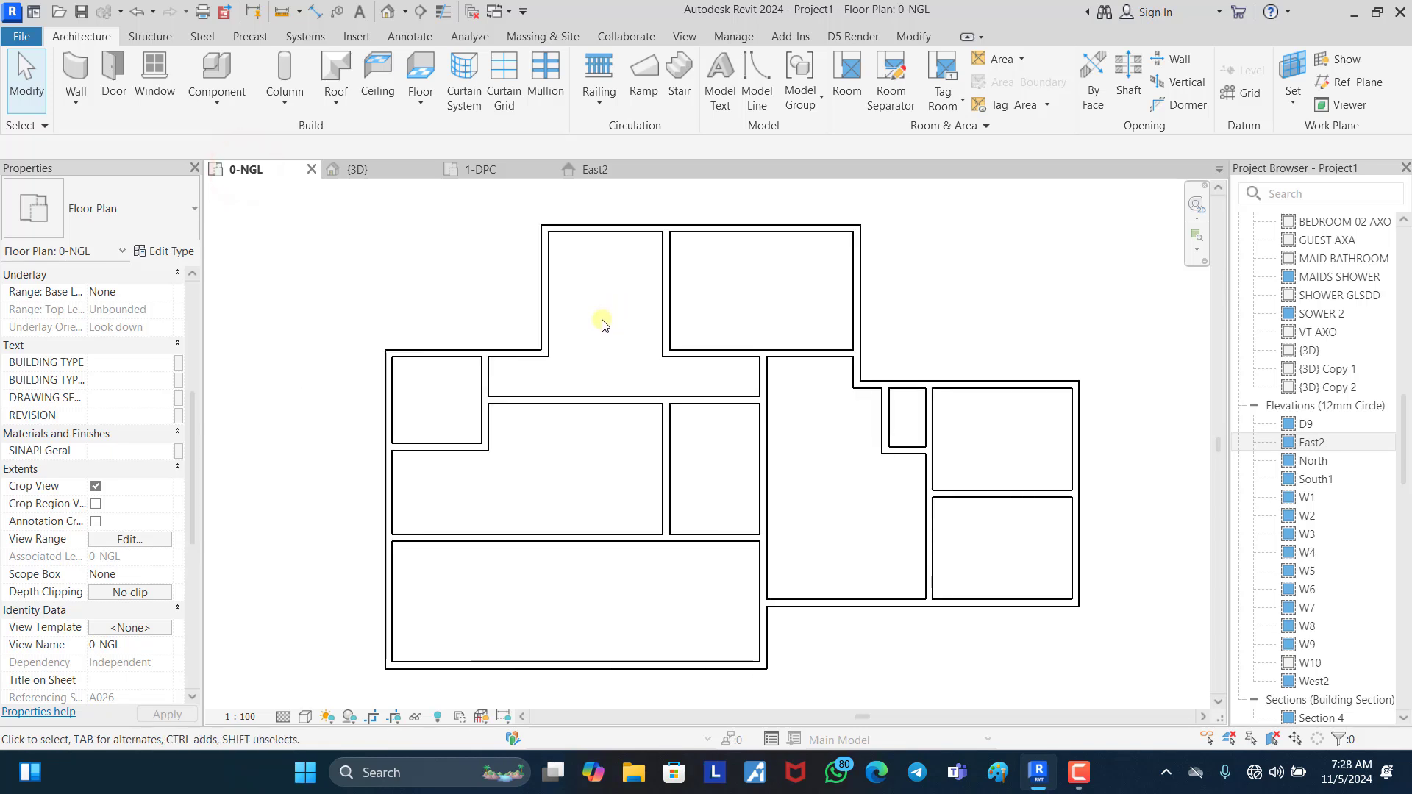
scroll(576, 330, down, 3)
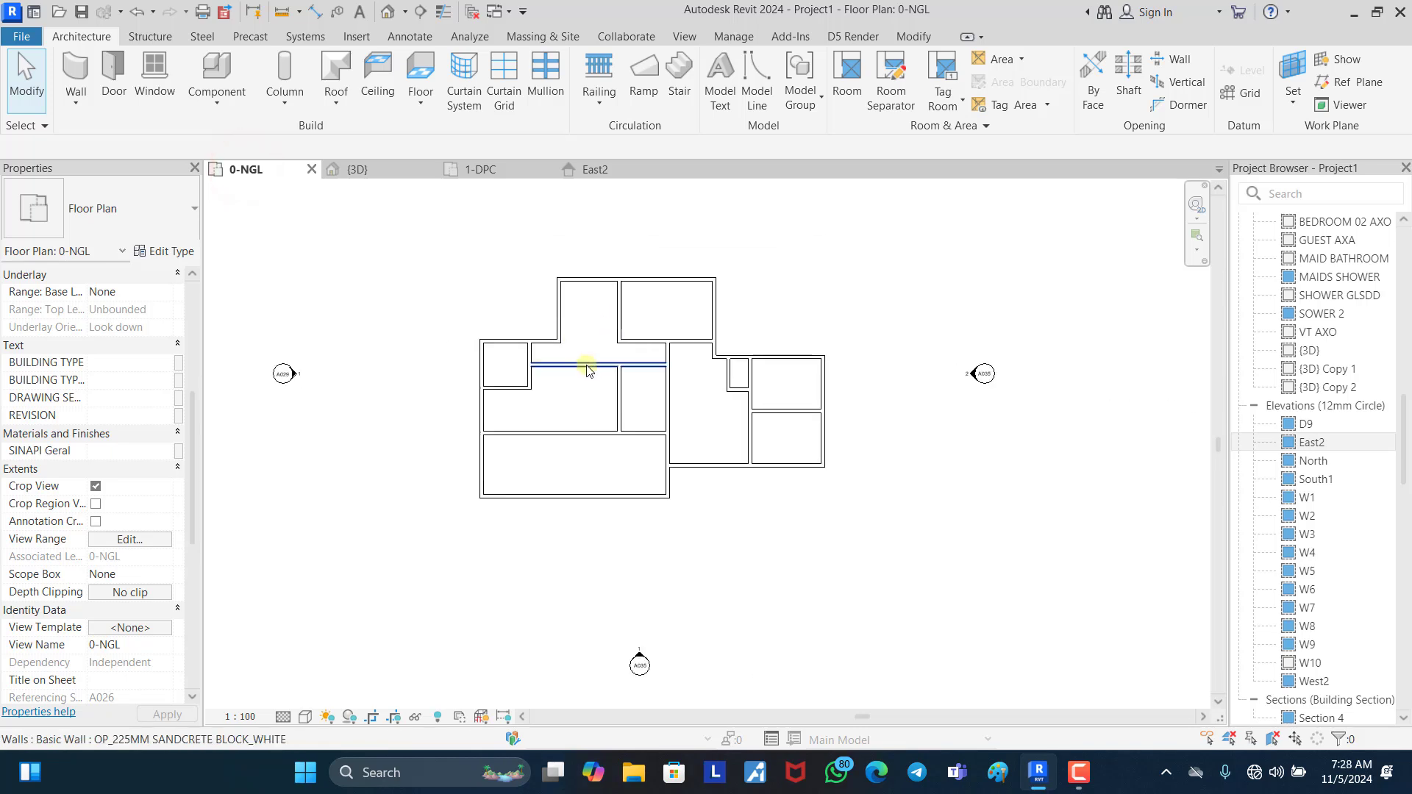
scroll(594, 377, up, 2)
scroll(596, 369, down, 2)
scroll(571, 378, up, 2)
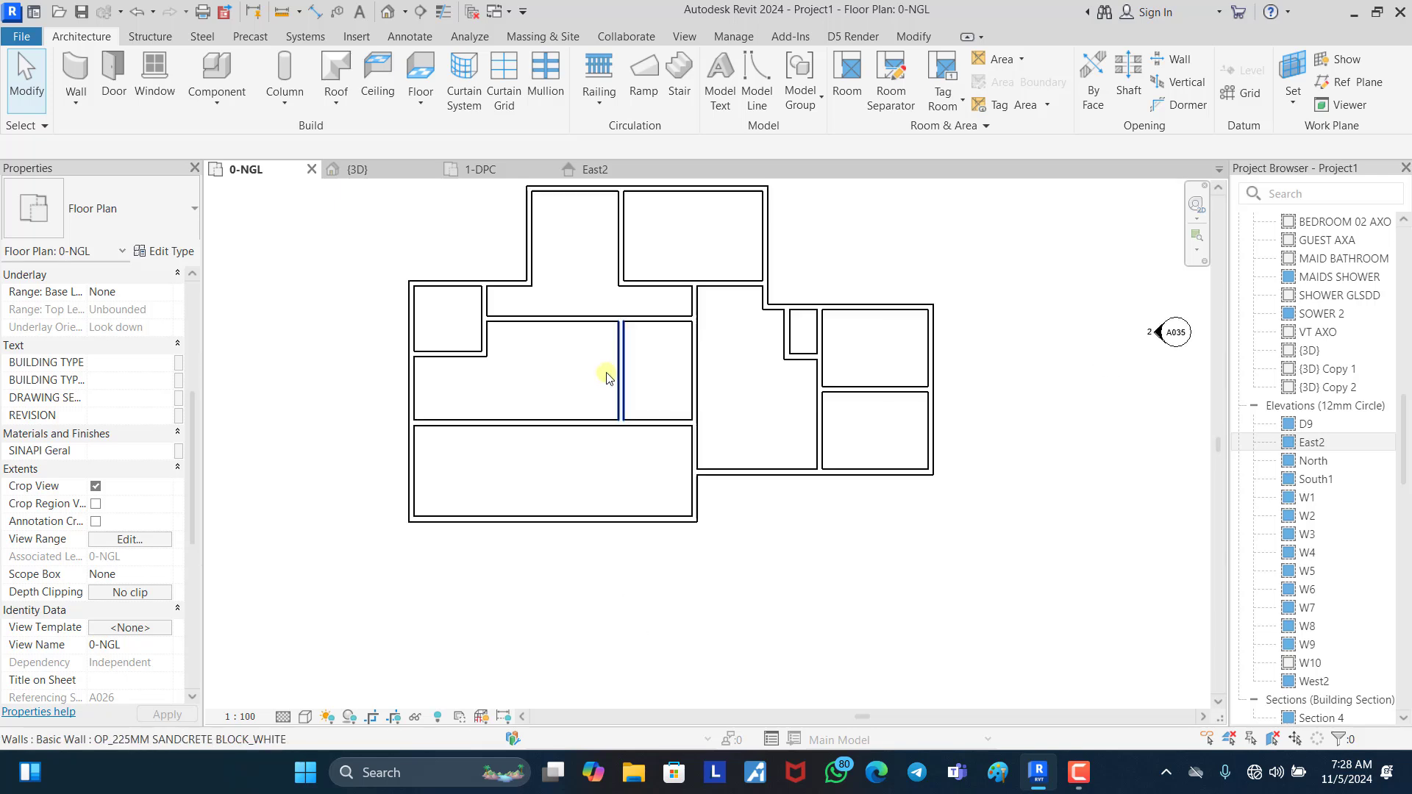
scroll(645, 410, down, 1)
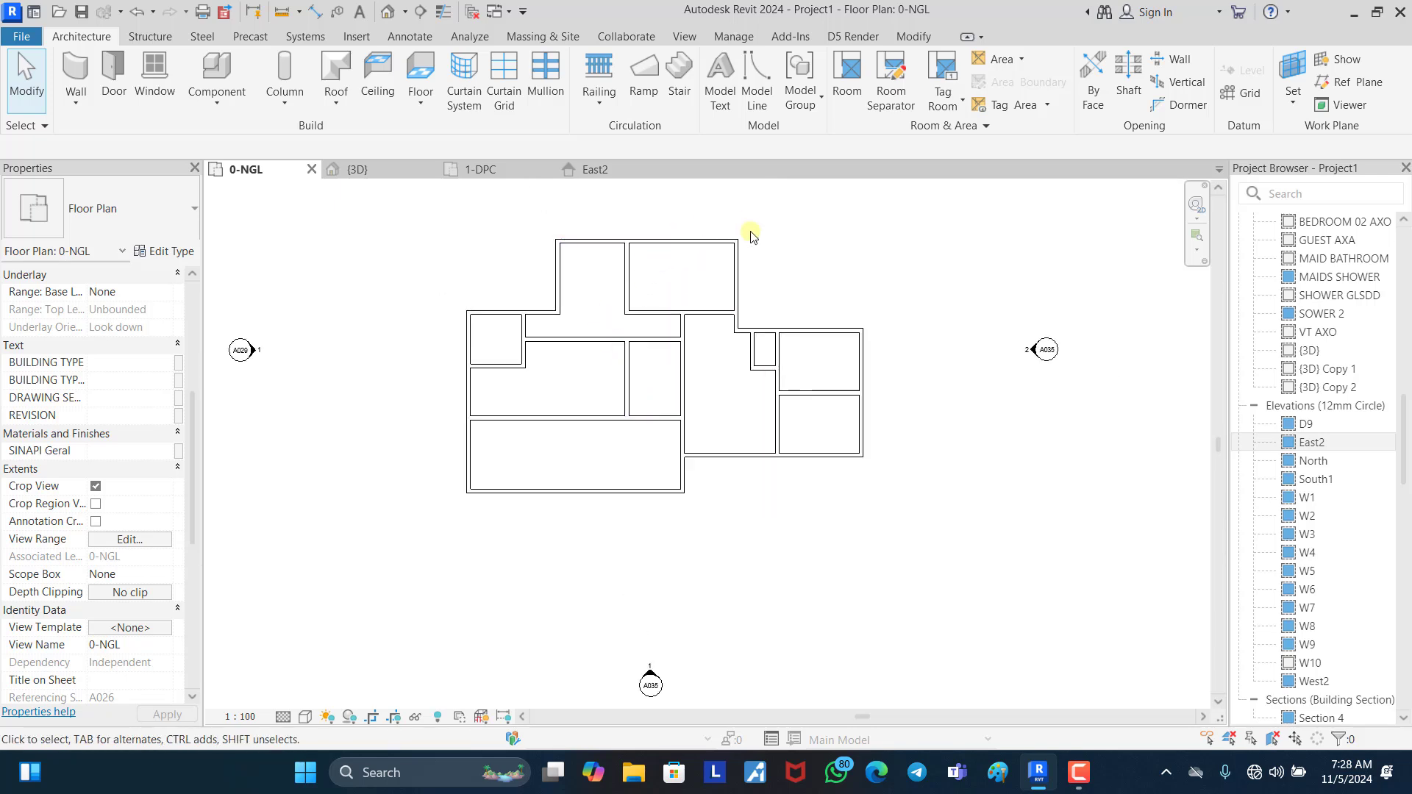
Step: Check the Walls category in the 1-DPC view's Visibility/Graphic Overrides and close them without changes
click(482, 170)
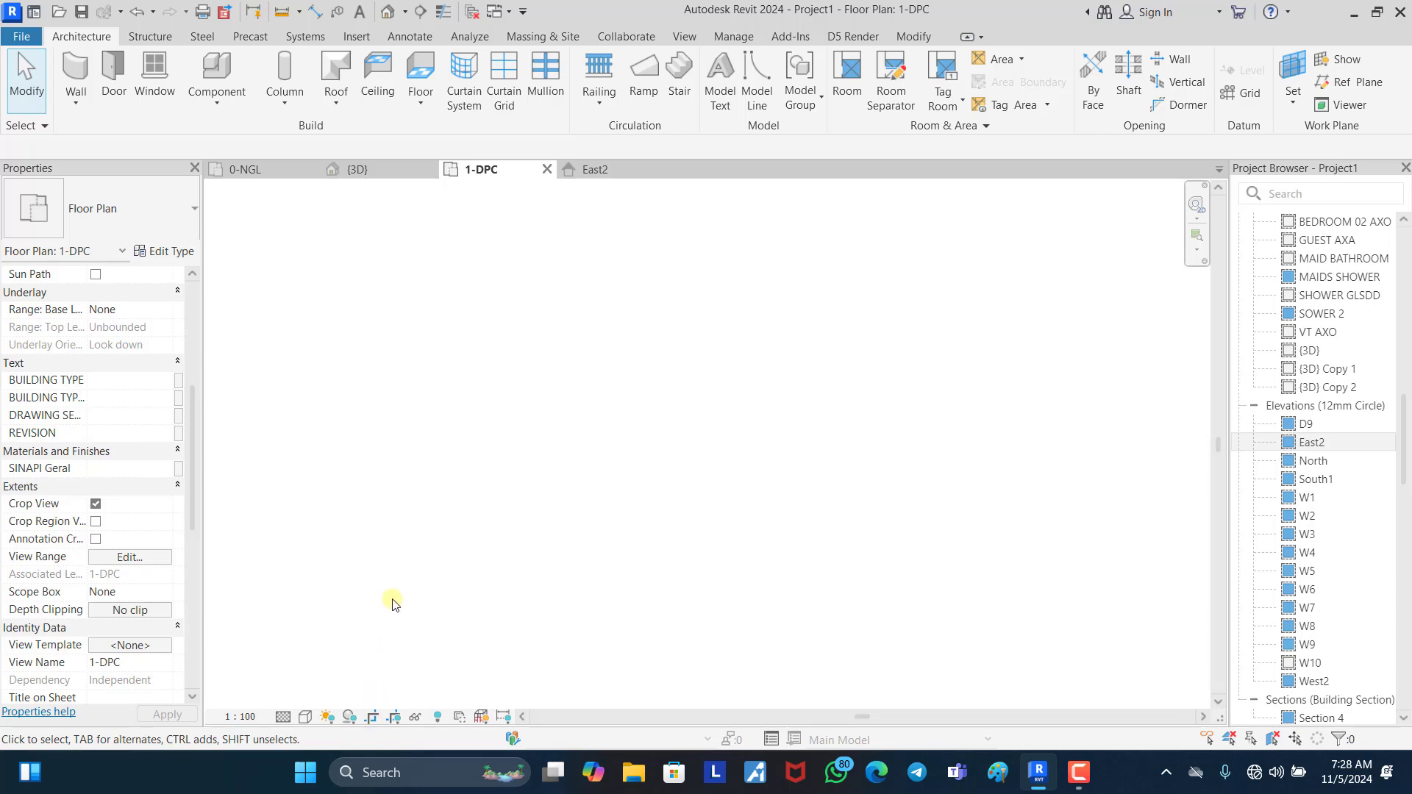
key(v)
key(v)
scroll(434, 404, down, 5)
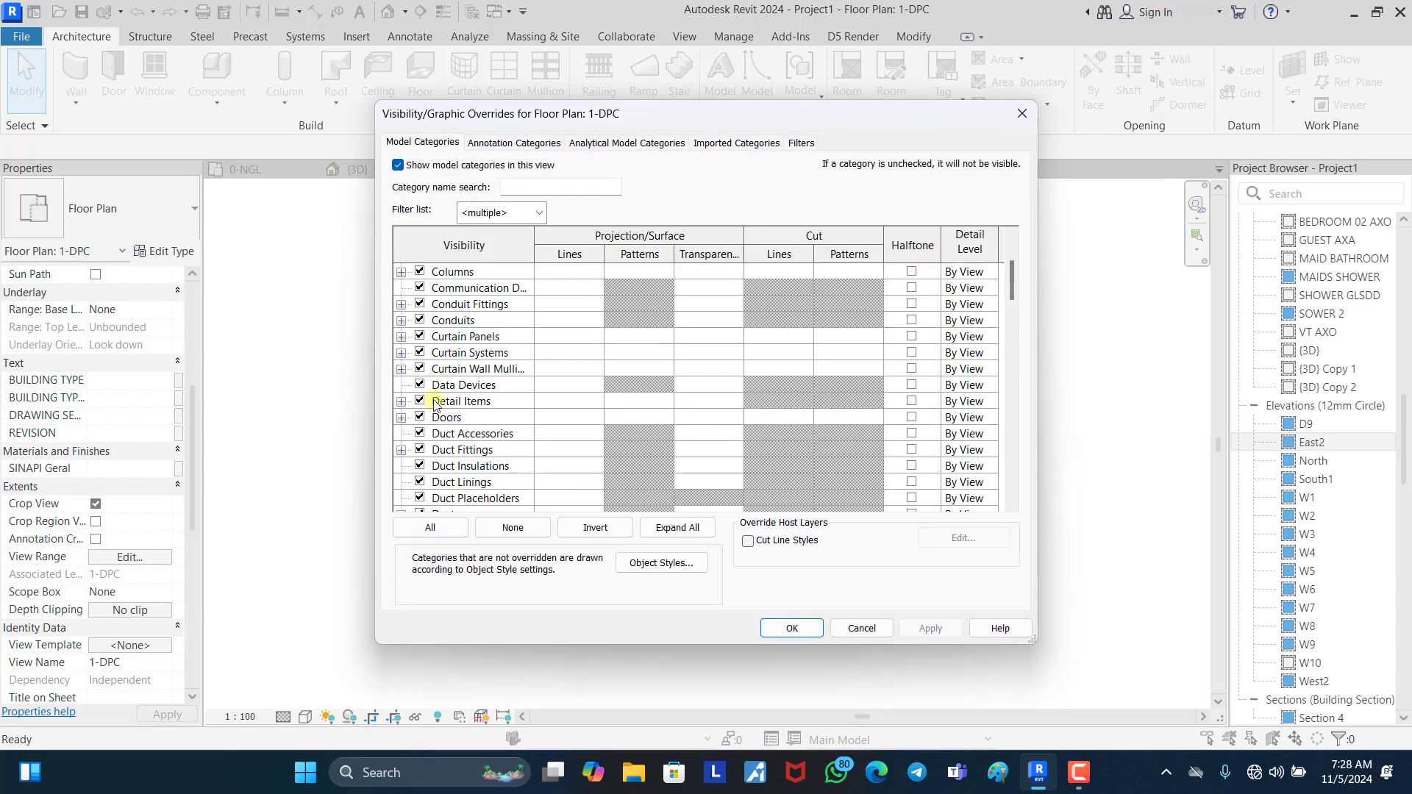
scroll(434, 404, down, 20)
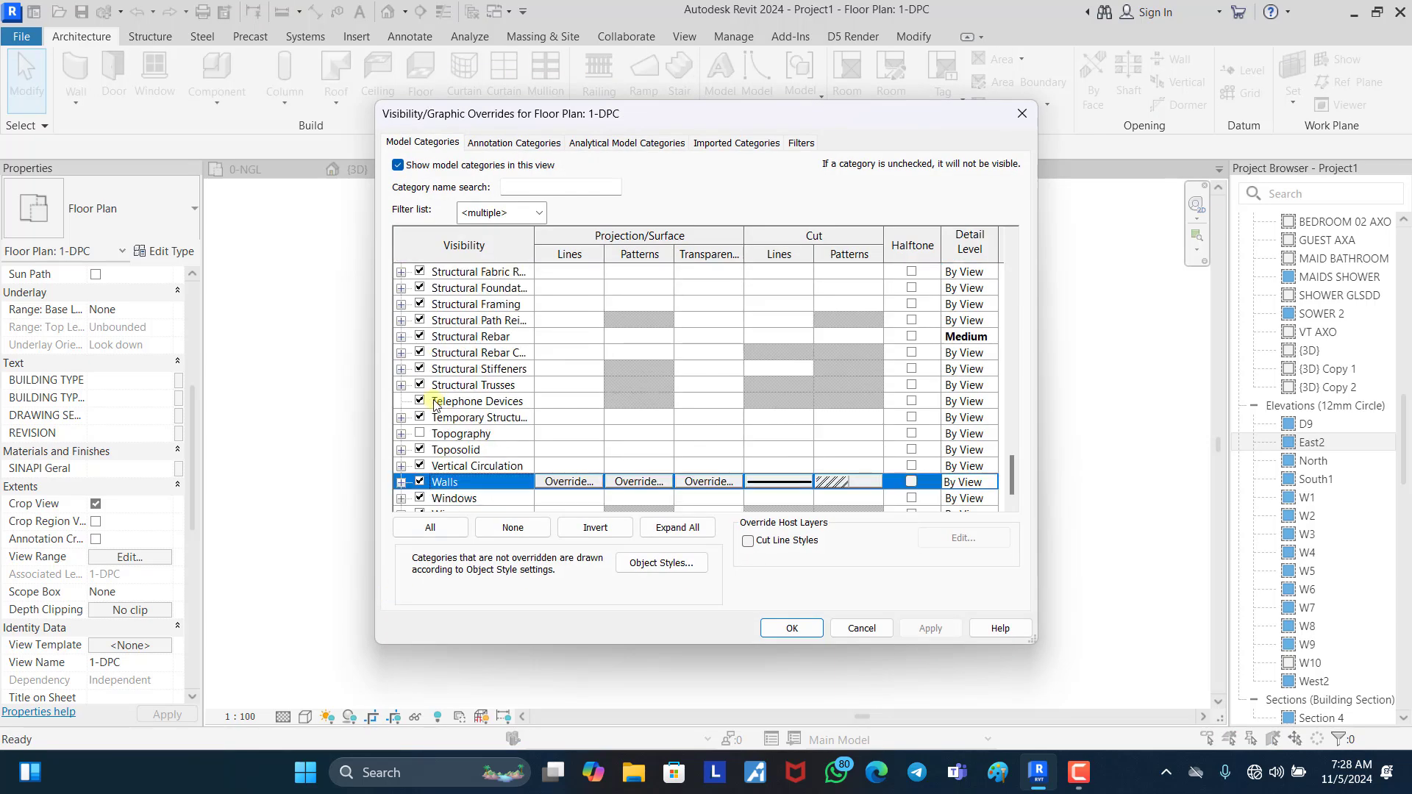
click(1024, 111)
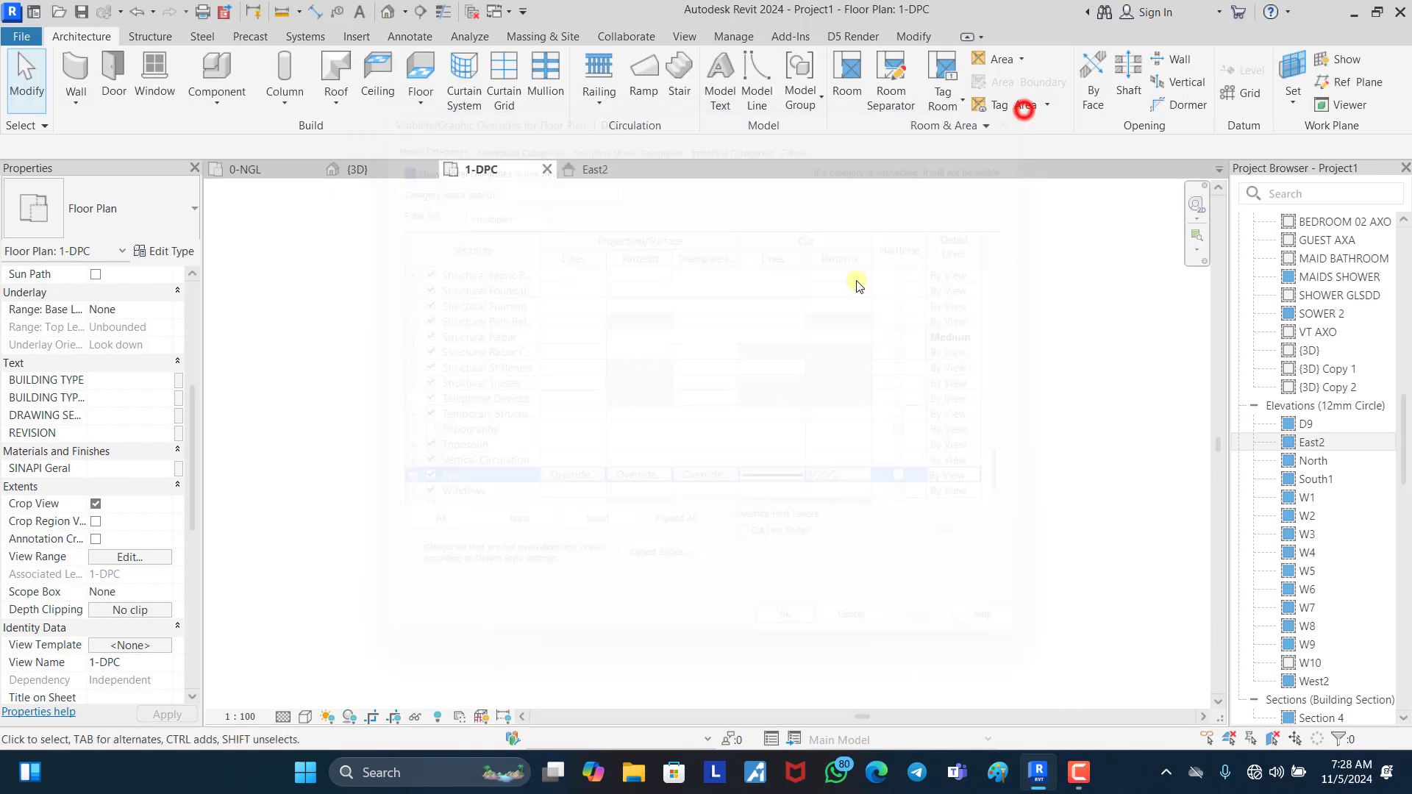
Step: Inspect the 1-DPC plan for hidden elements with Reveal Hidden Elements, leaving that mode at the end
click(439, 717)
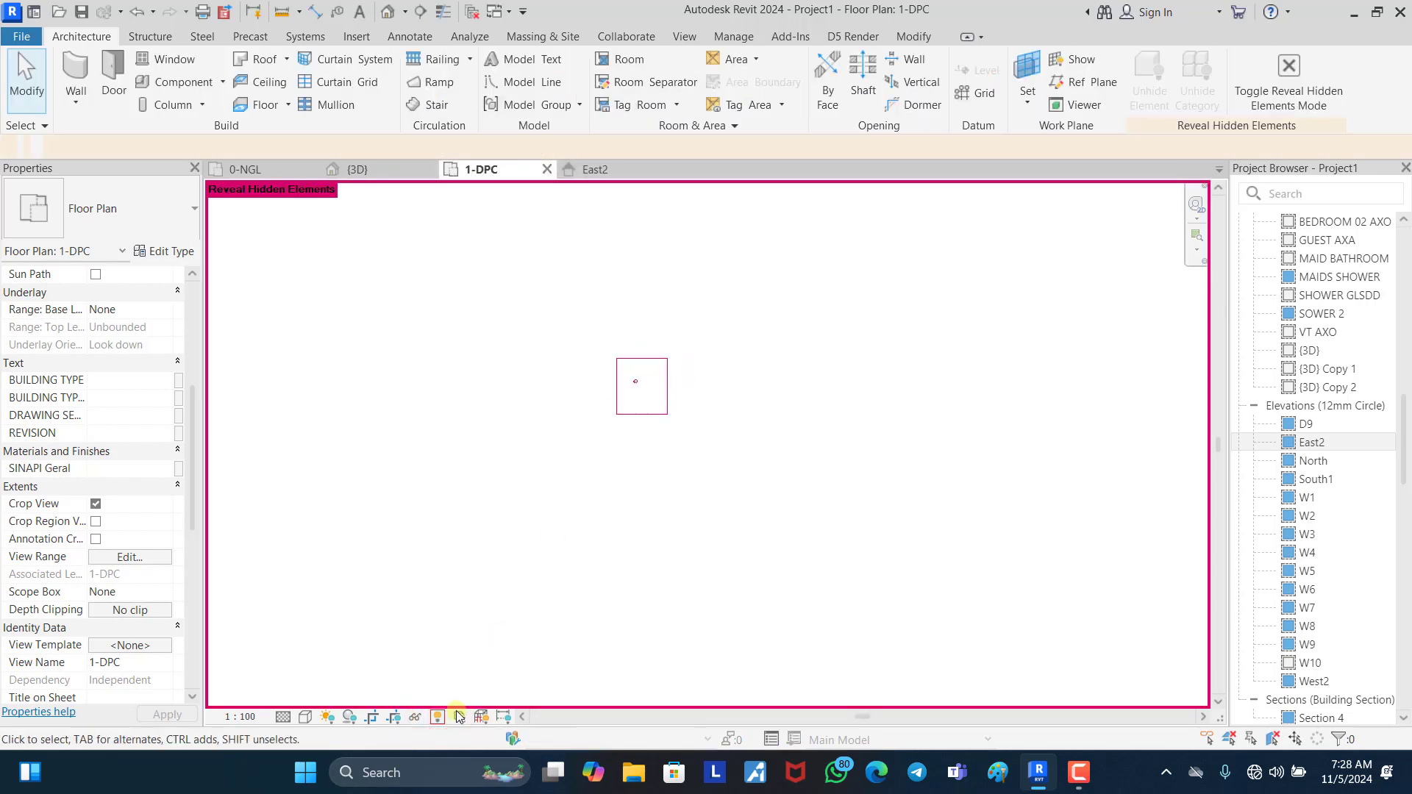
click(492, 523)
scroll(662, 389, up, 5)
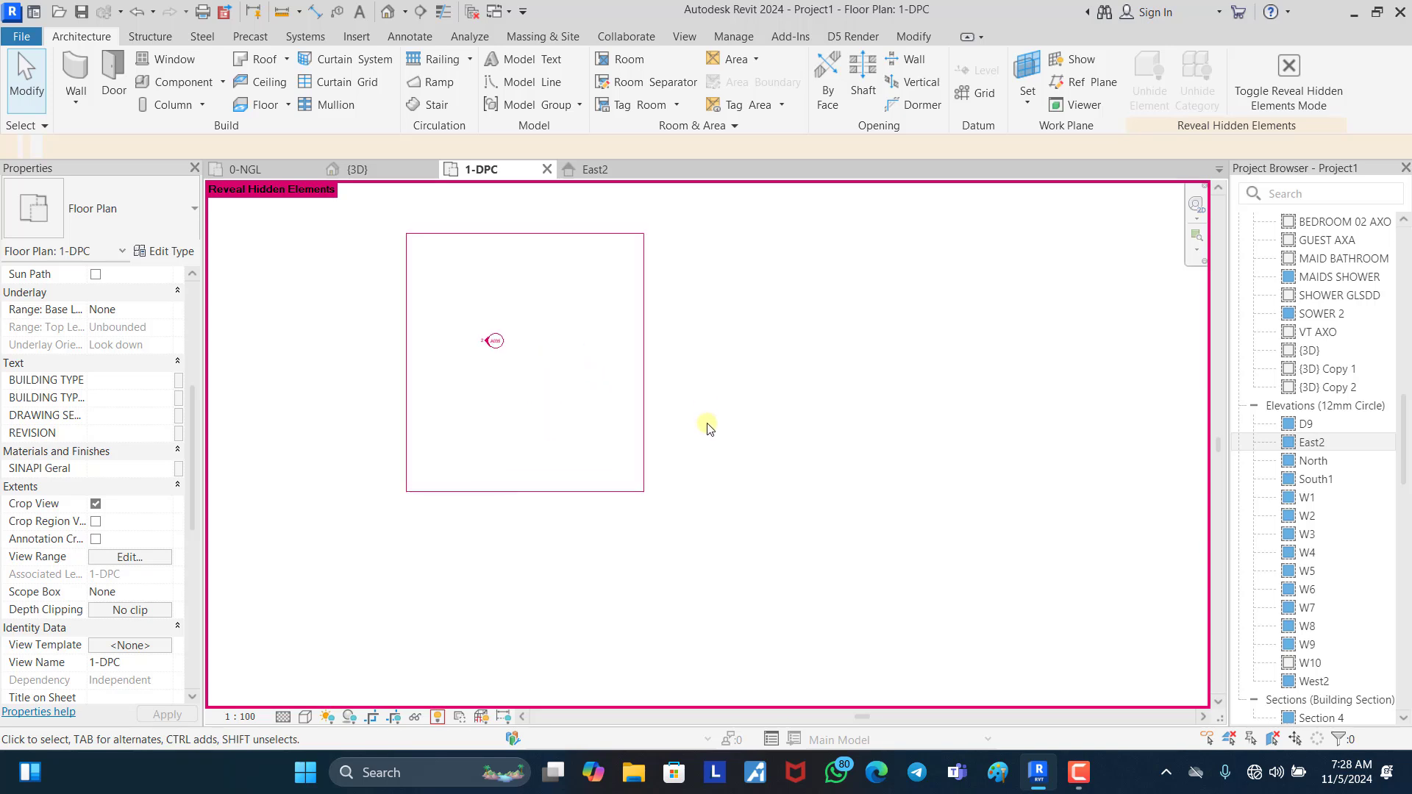
scroll(707, 426, down, 3)
click(438, 718)
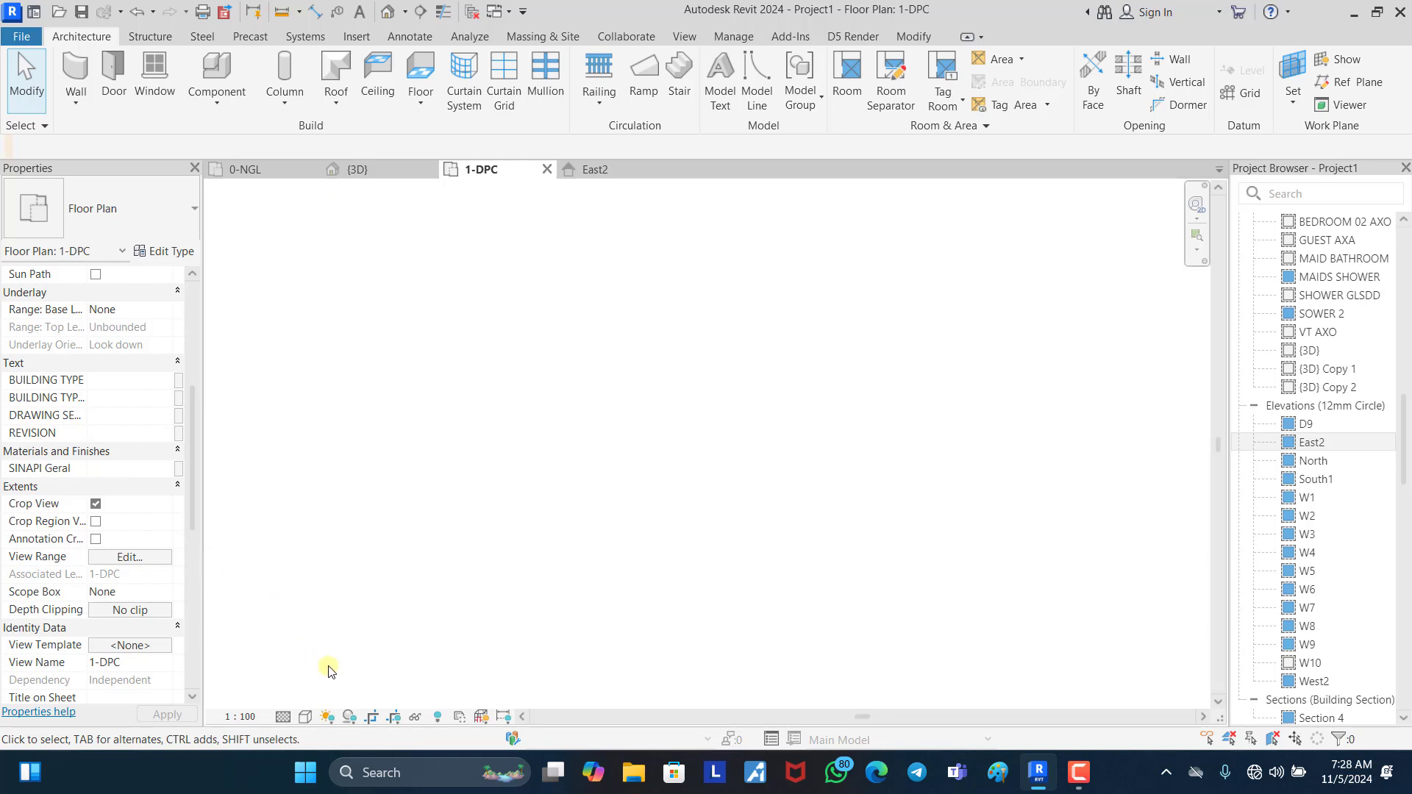
Step: Compare the phasing settings of the 1-DPC and 0-NGL views, and set the 0-NGL view's Phase Filter to None
scroll(117, 586, down, 3)
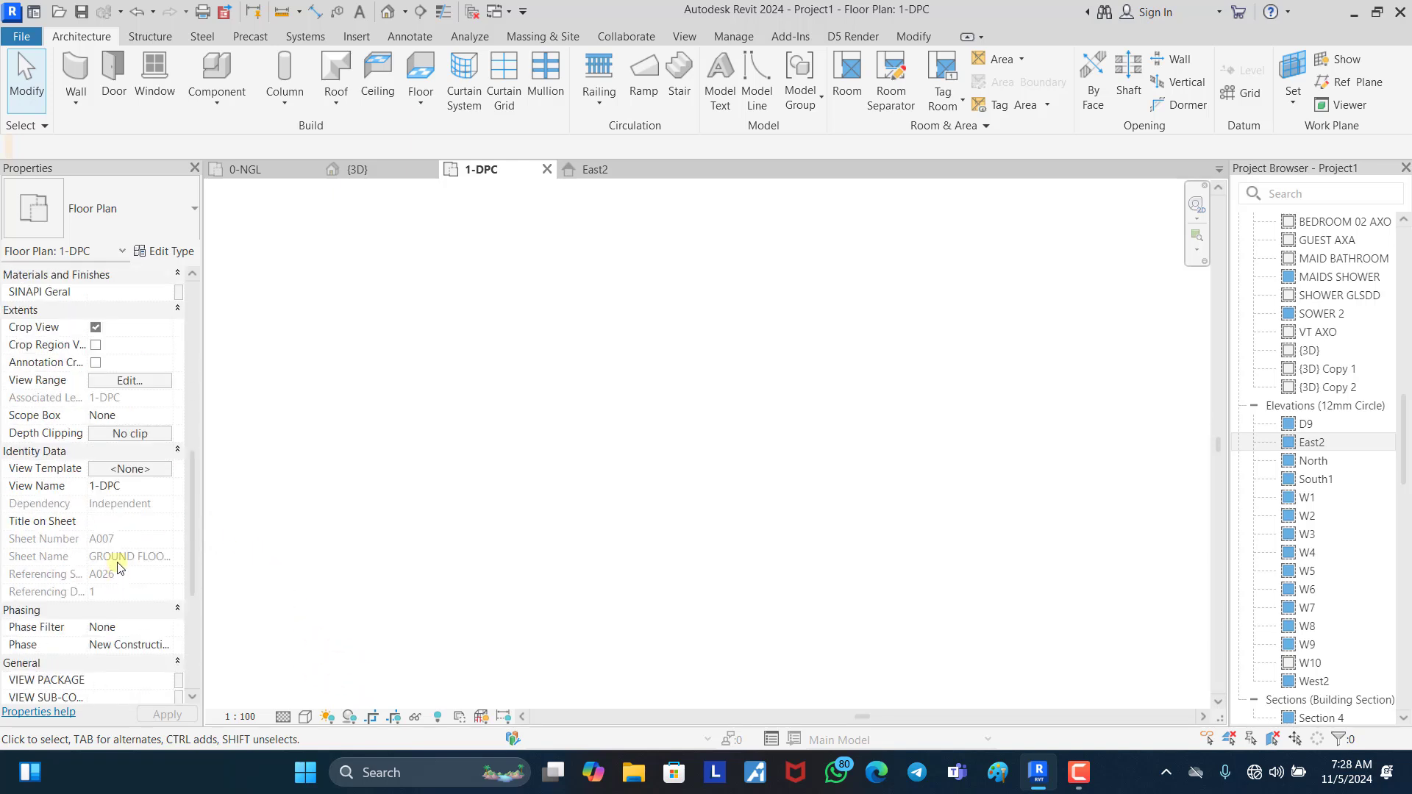
scroll(117, 539, down, 2)
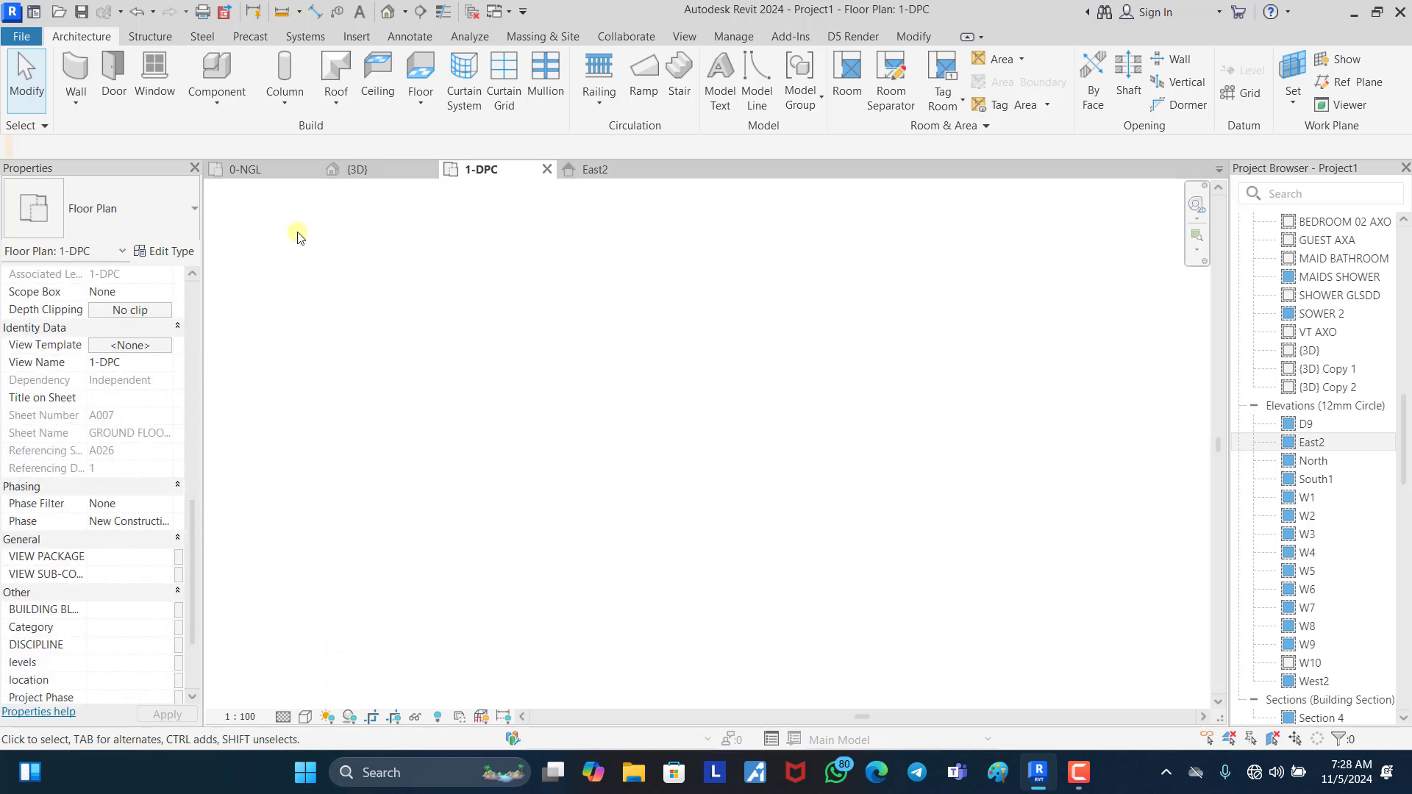
click(271, 170)
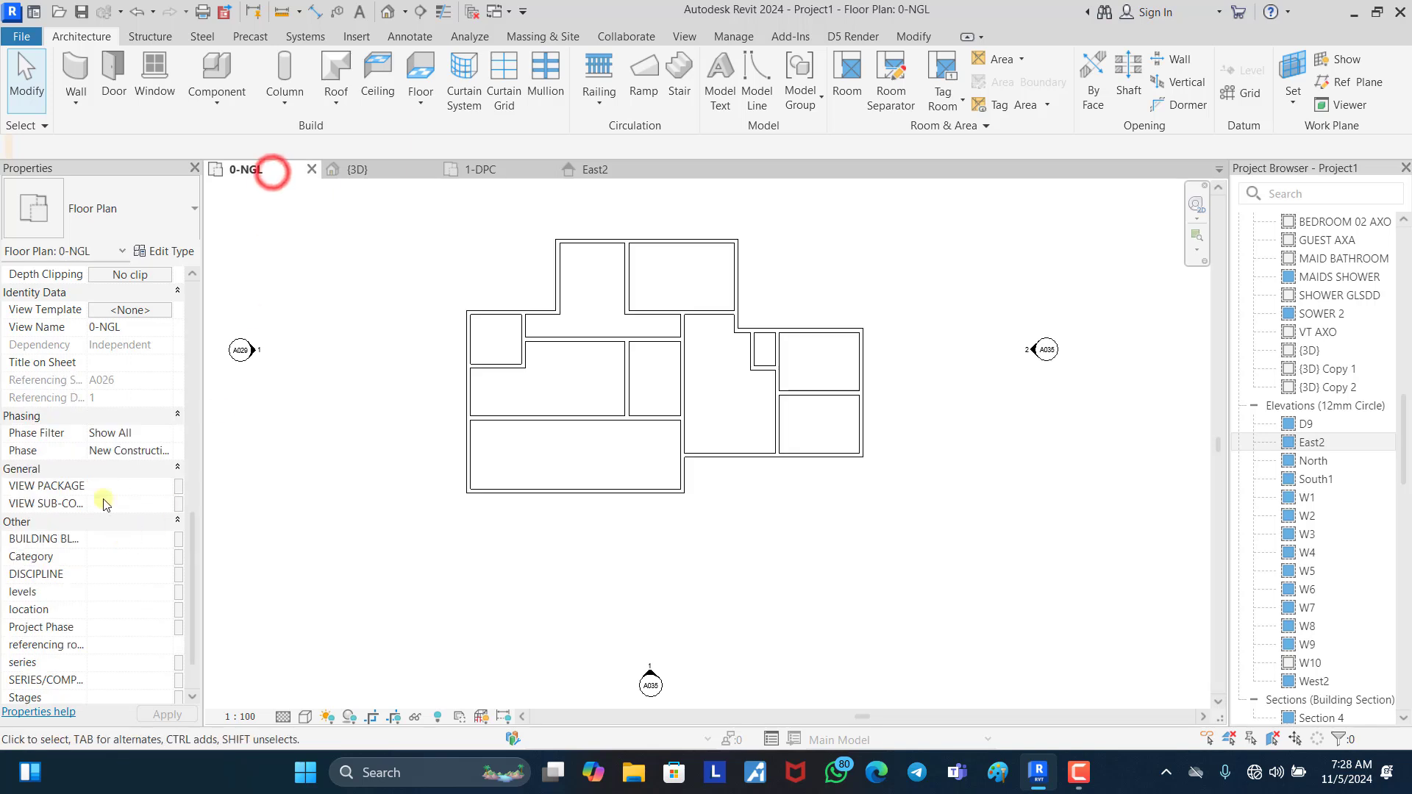
click(173, 434)
click(99, 451)
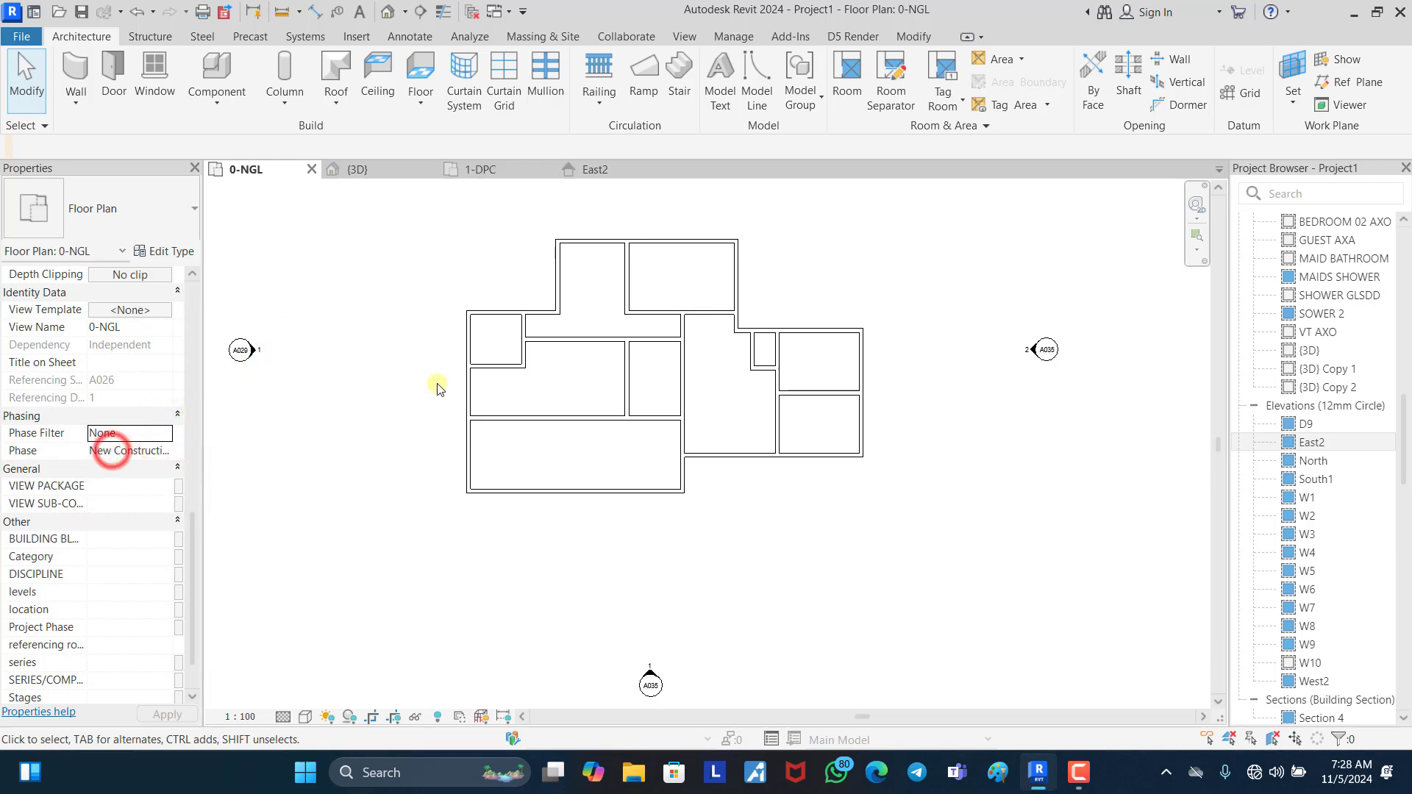
Step: Review the 1-DPC and 0-NGL levels against the walls in the East2 elevation and return to the 1-DPC plan
click(499, 168)
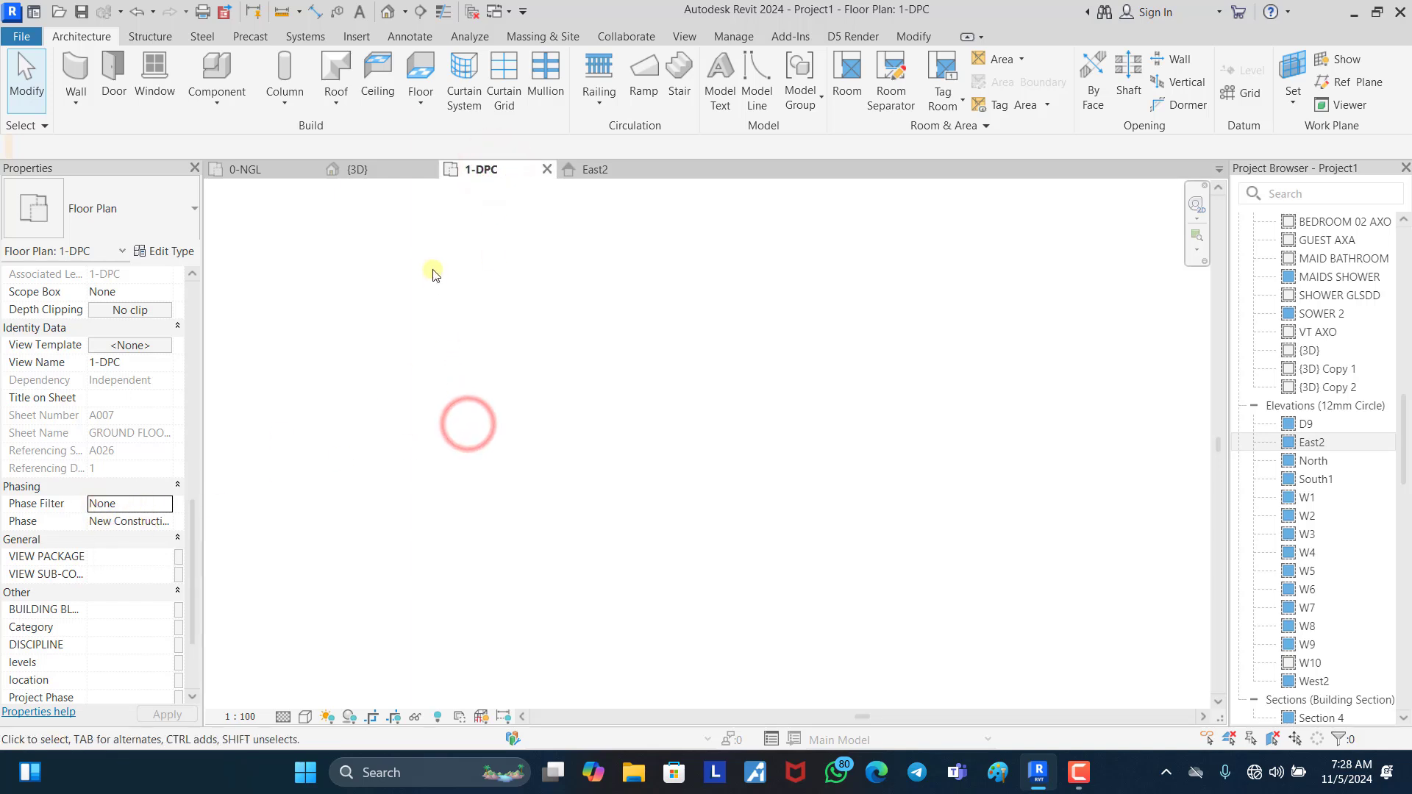
click(607, 171)
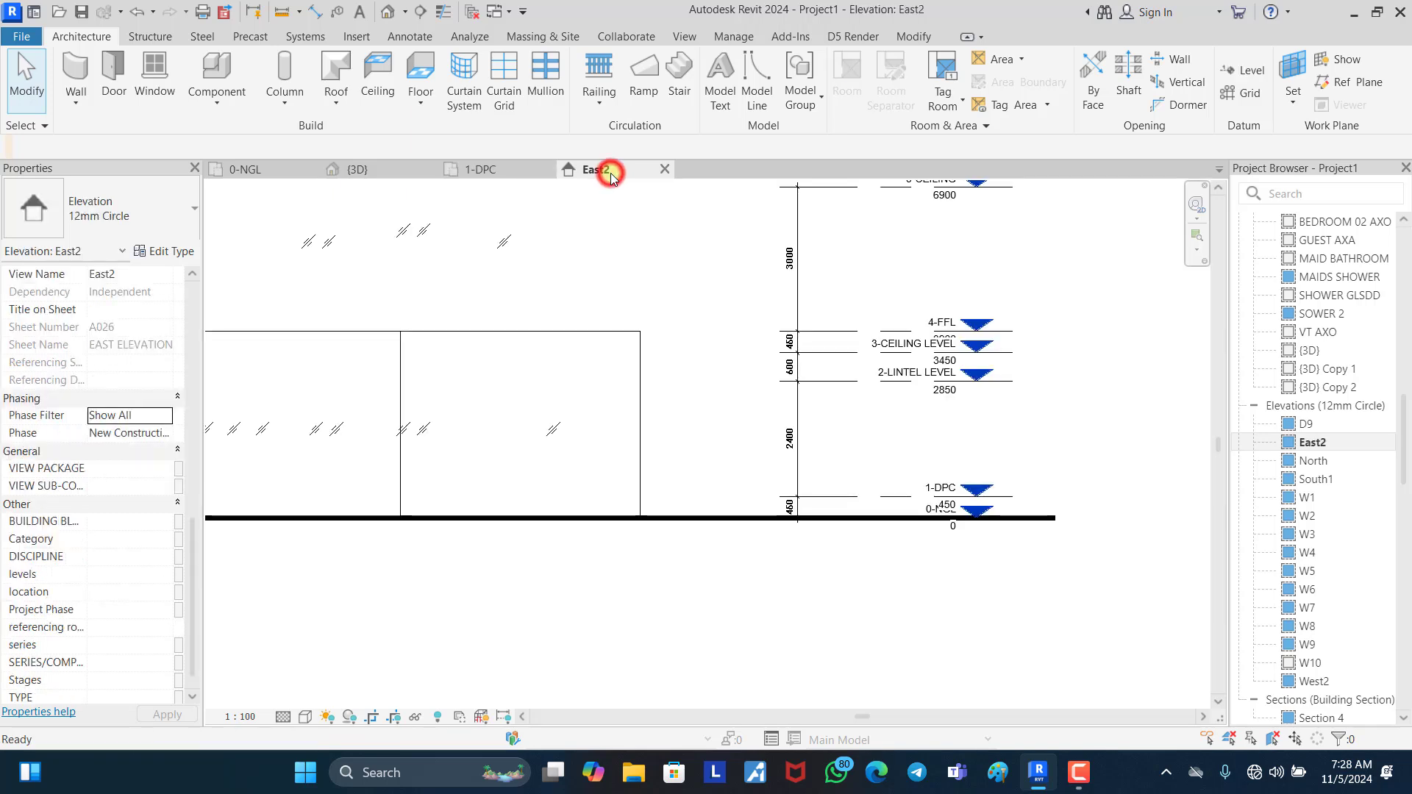
click(485, 172)
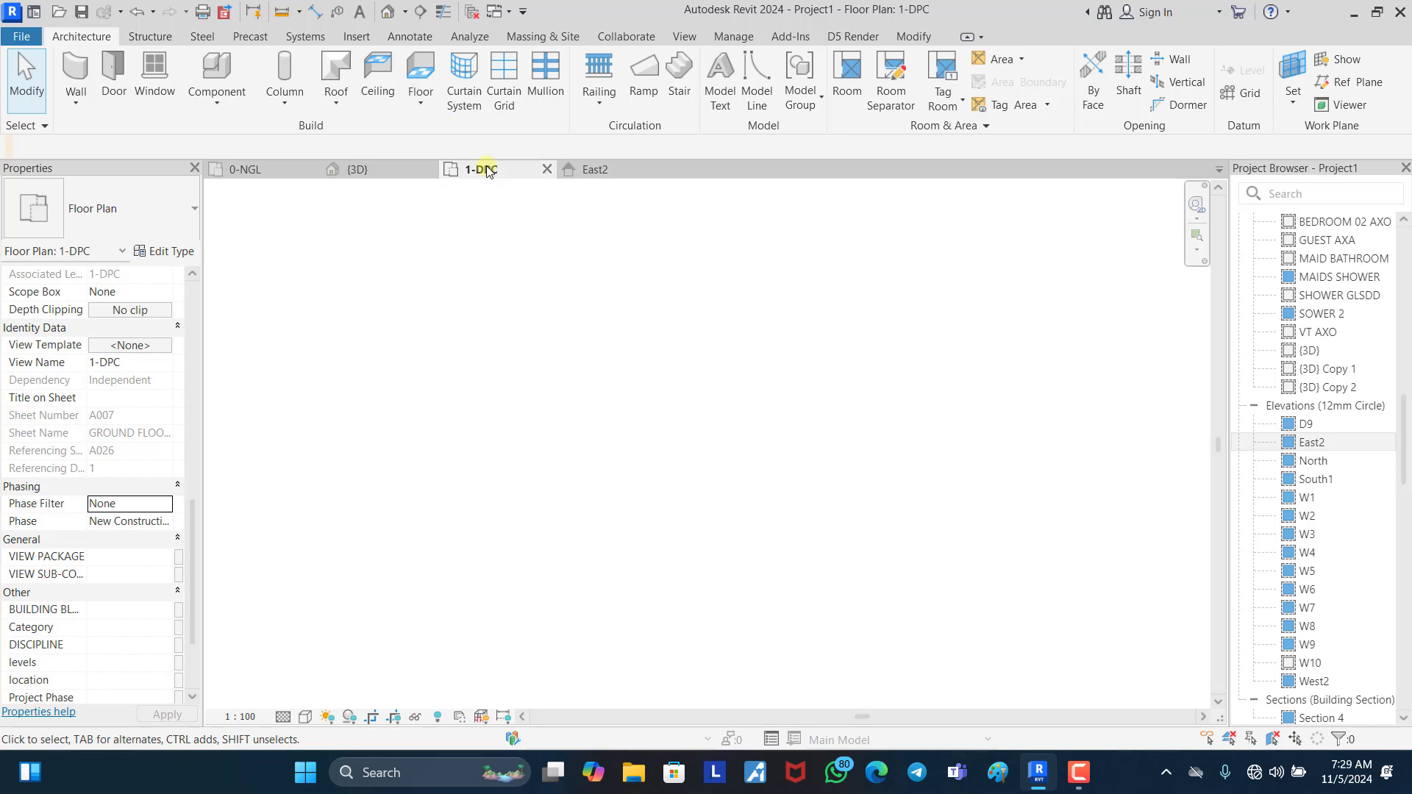
Step: Show the crop region in the 1-DPC plan and inspect its boundary
click(397, 716)
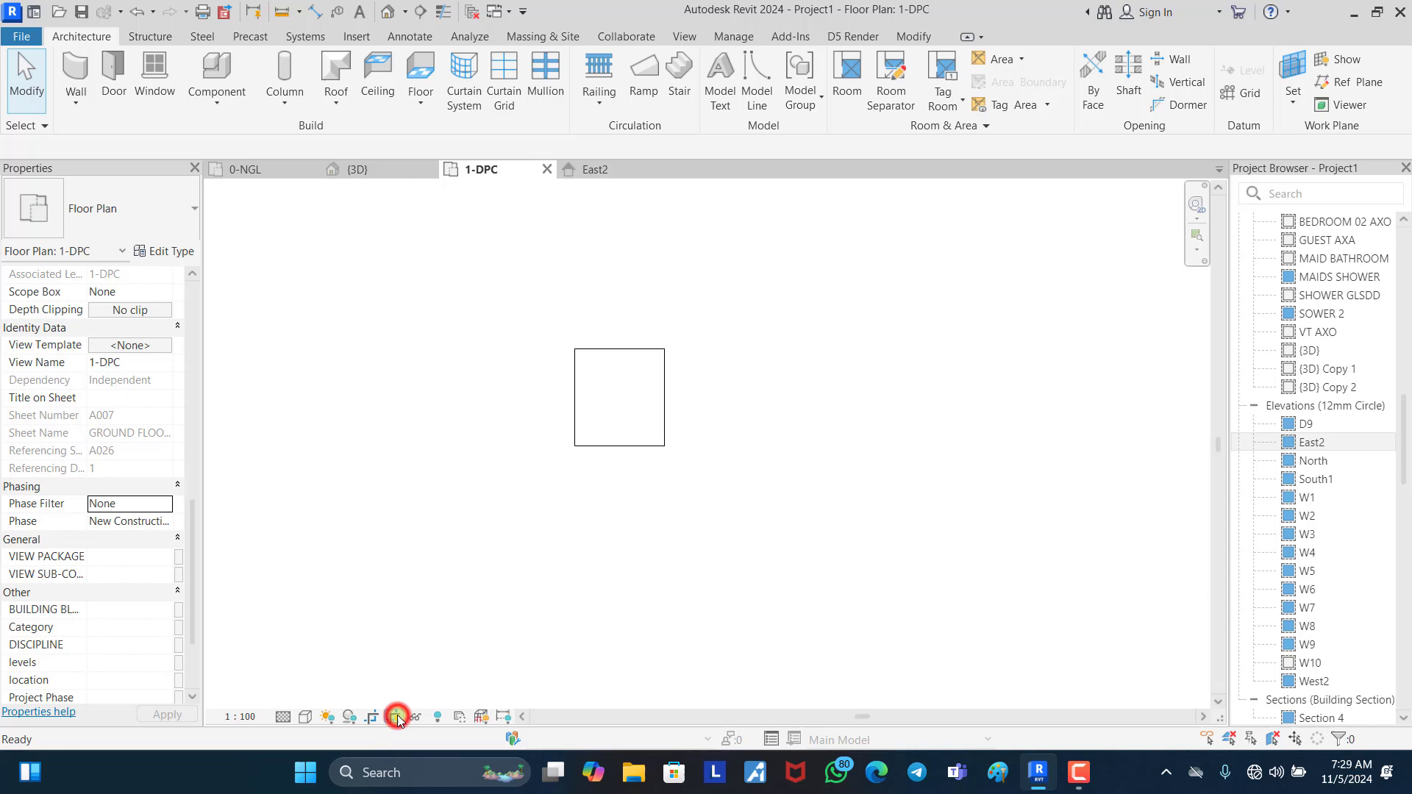
click(630, 348)
click(717, 356)
scroll(561, 384, up, 4)
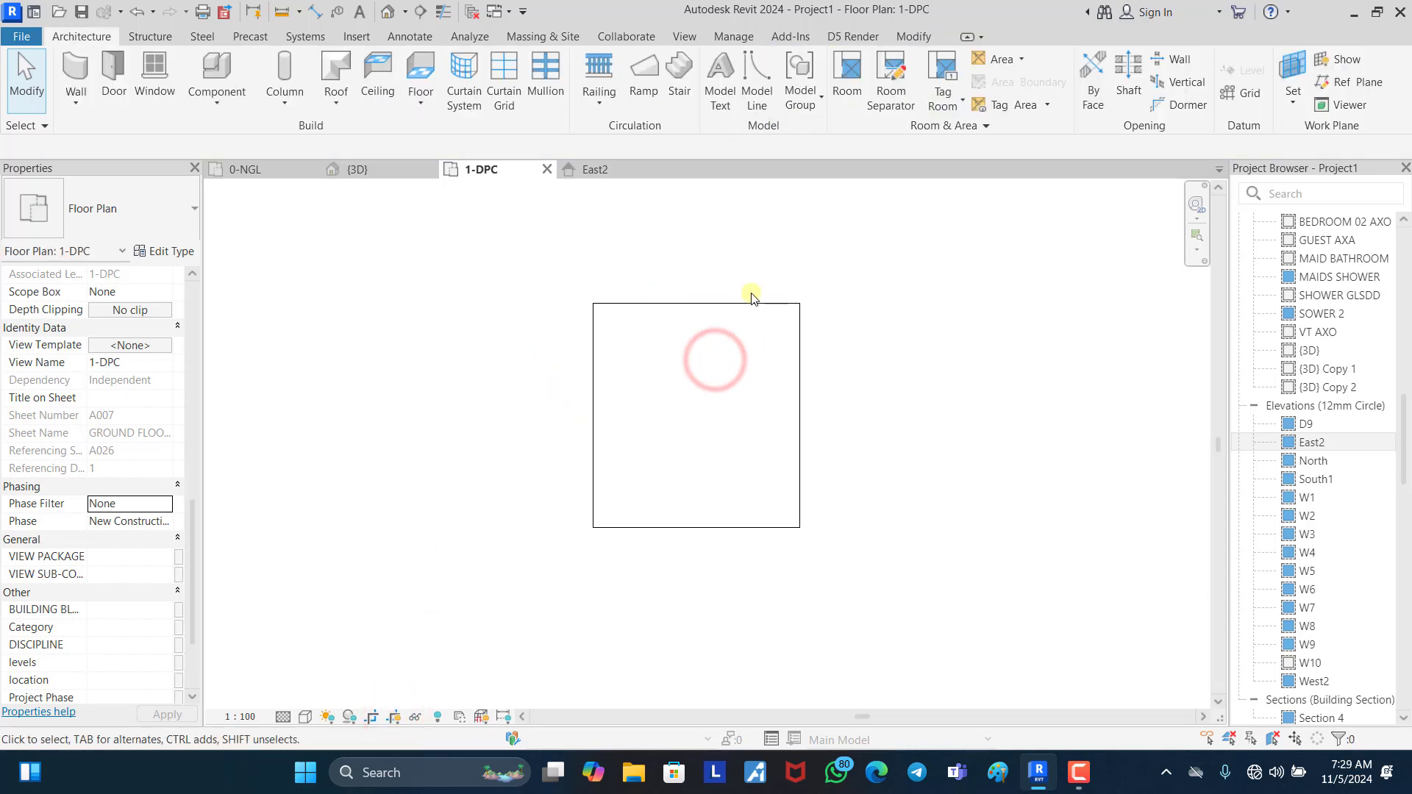
scroll(798, 342, down, 1)
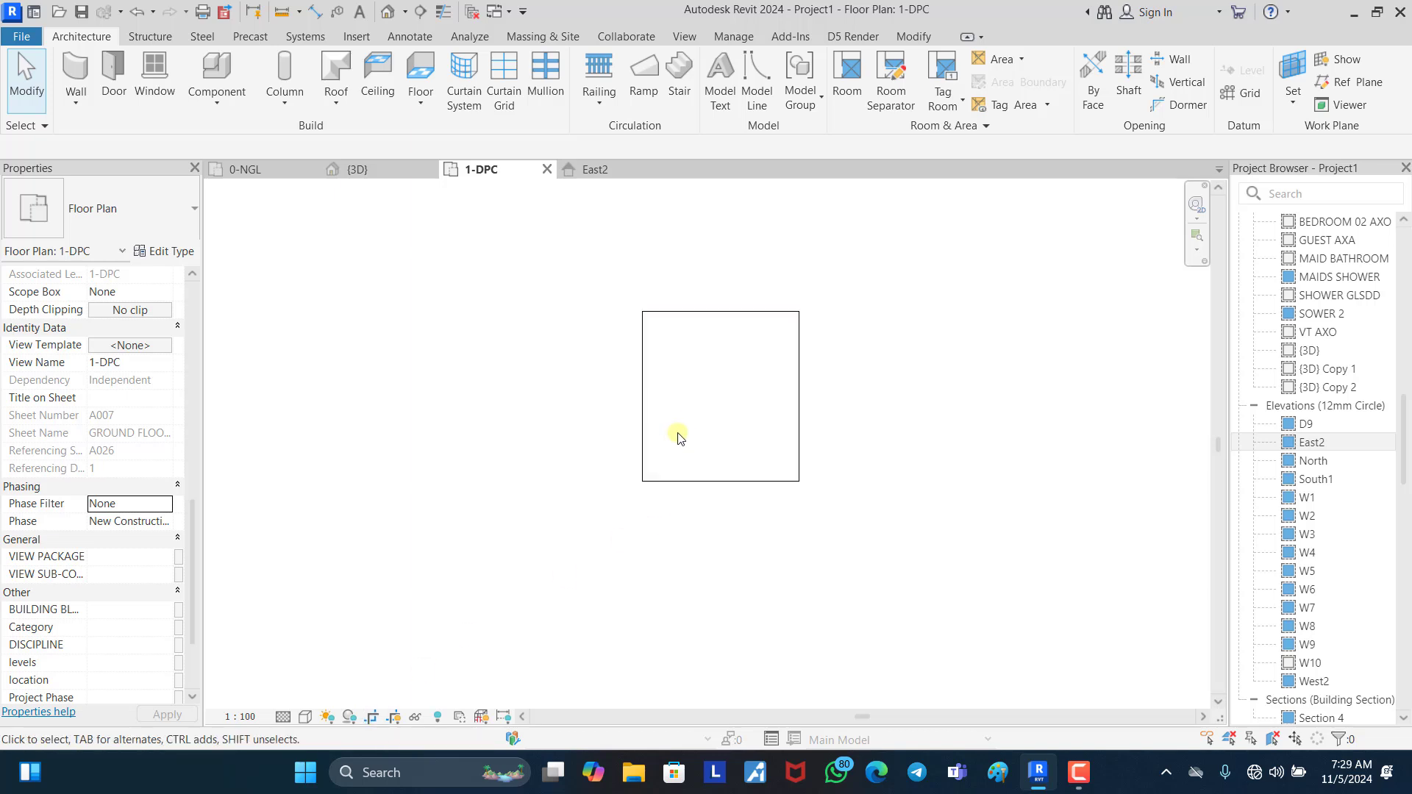
scroll(703, 468, down, 1)
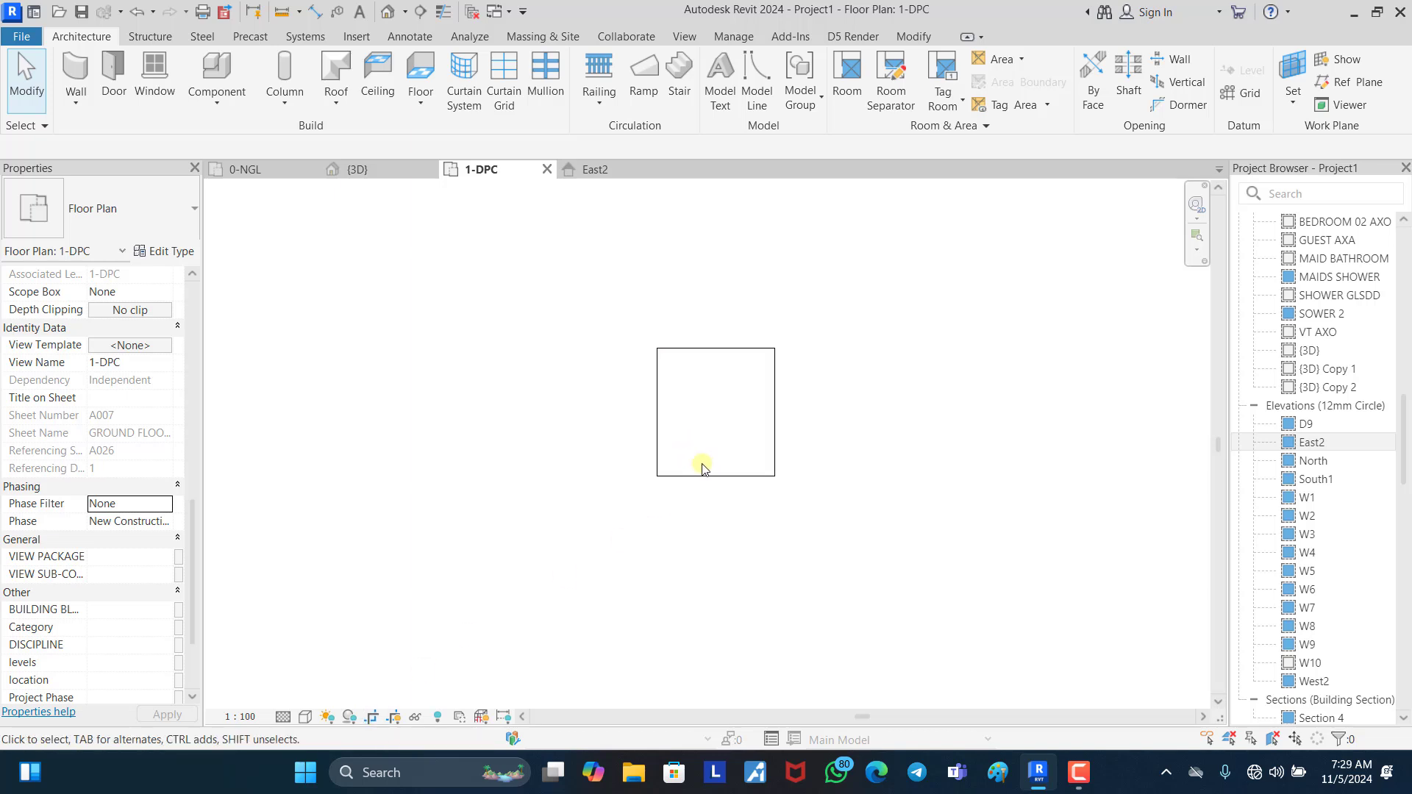
click(749, 250)
Step: Draw a horizontal OP_225MM SANDCRETE BLOCK_WHITE wall 8000 mm long inside the upper part of the 1-DPC crop region
click(82, 72)
scroll(782, 394, up, 2)
click(577, 346)
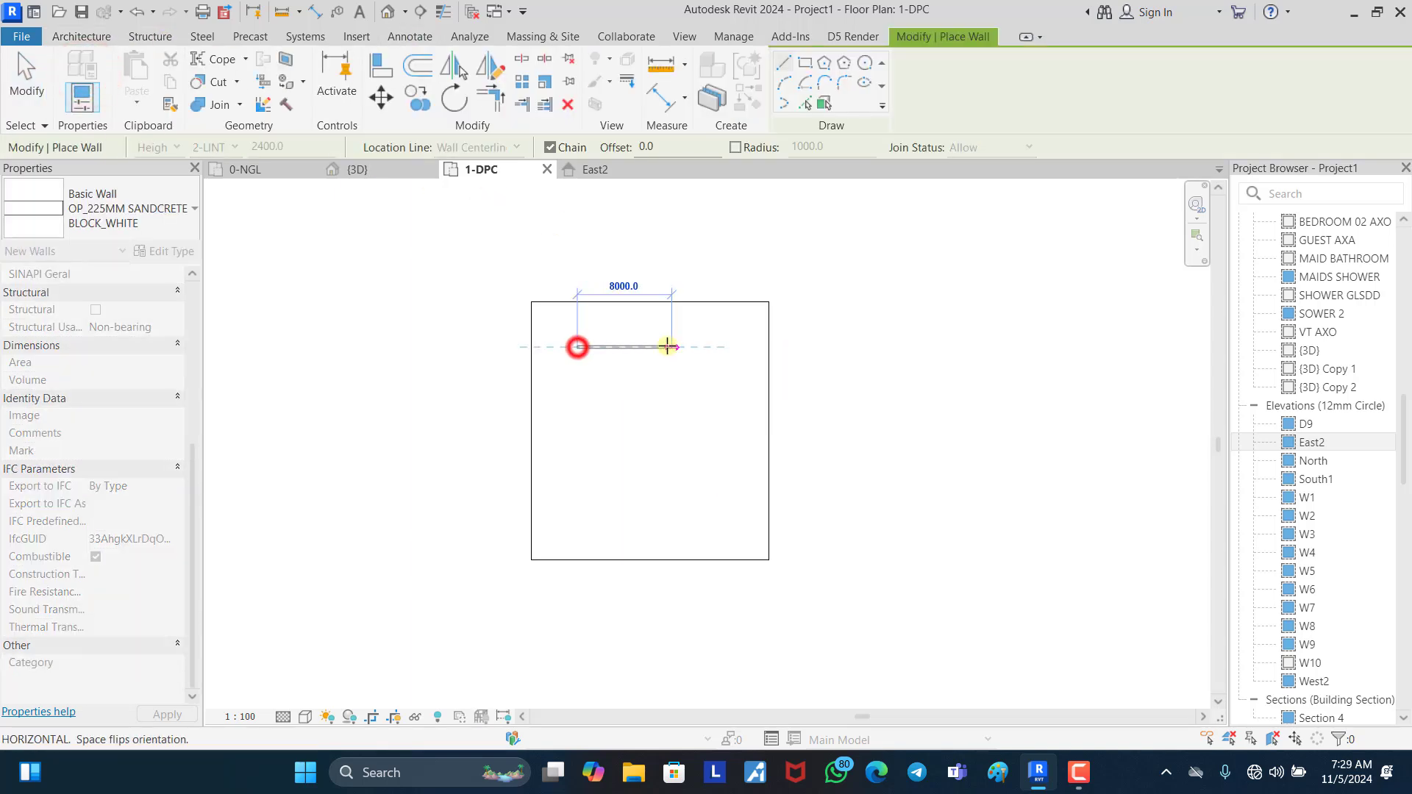
click(668, 346)
scroll(642, 378, up, 3)
key(Escape)
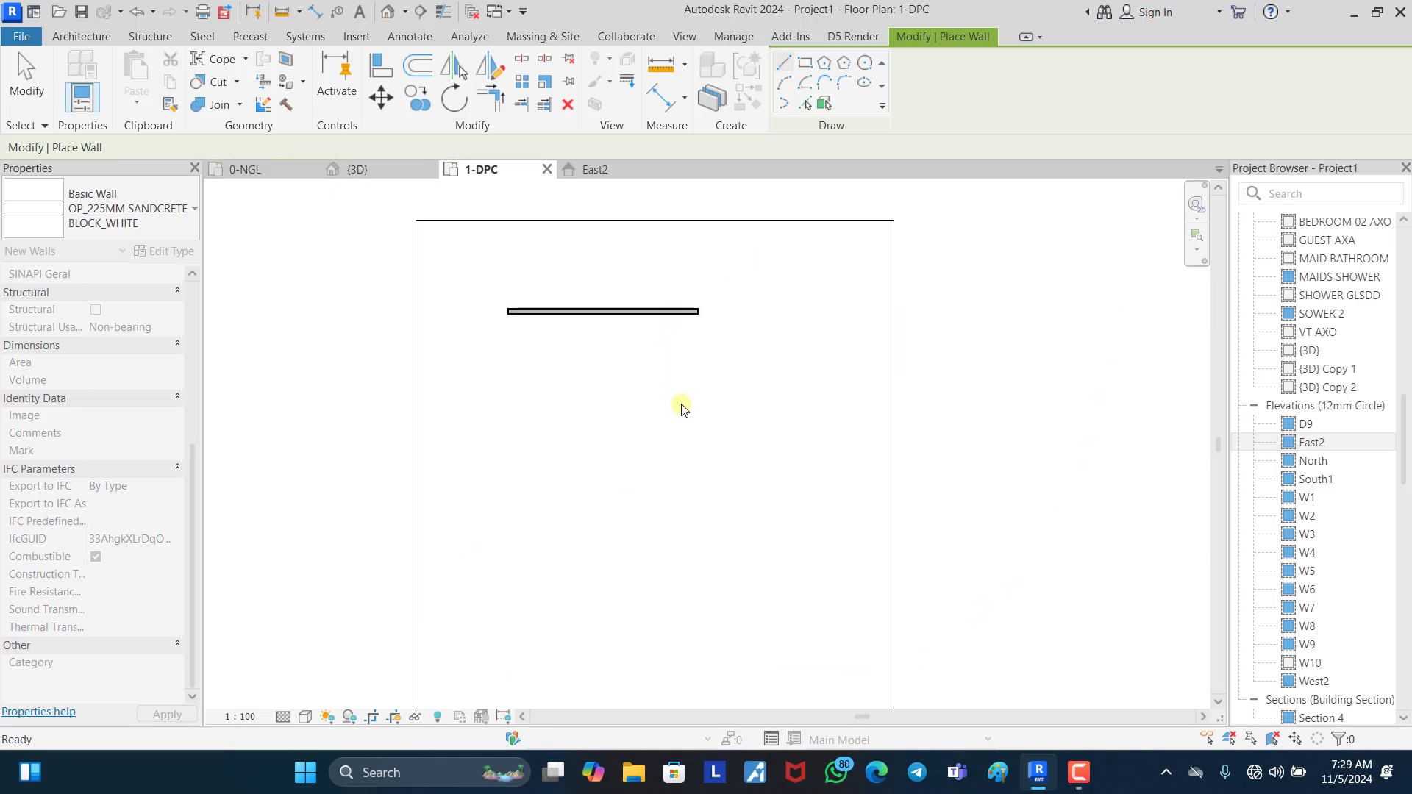
Step: Draw a second horizontal wall about 5490 mm long above the crop region, ending in line with the first wall's right end
scroll(699, 451, down, 2)
scroll(698, 451, down, 1)
scroll(633, 258, up, 2)
click(618, 252)
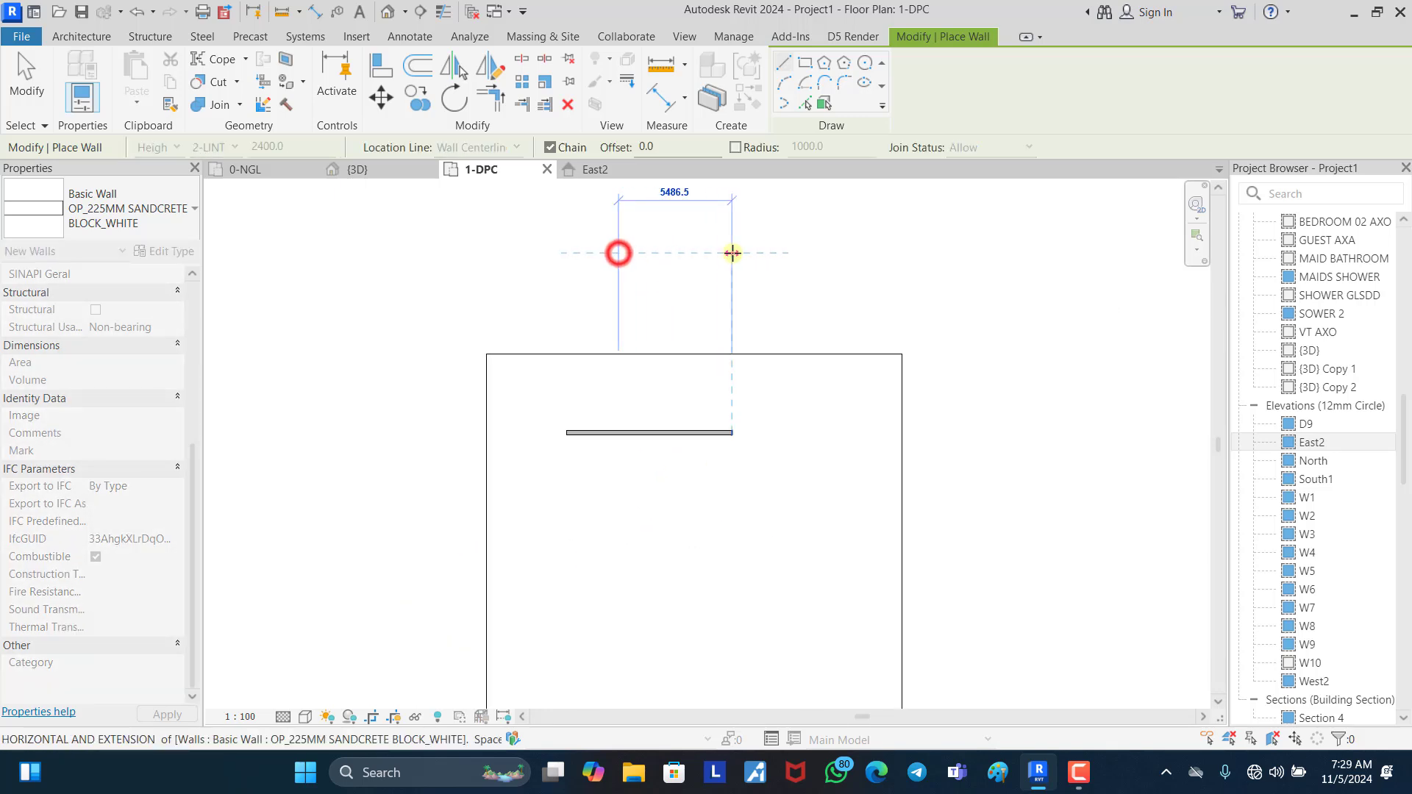
click(733, 253)
key(Escape)
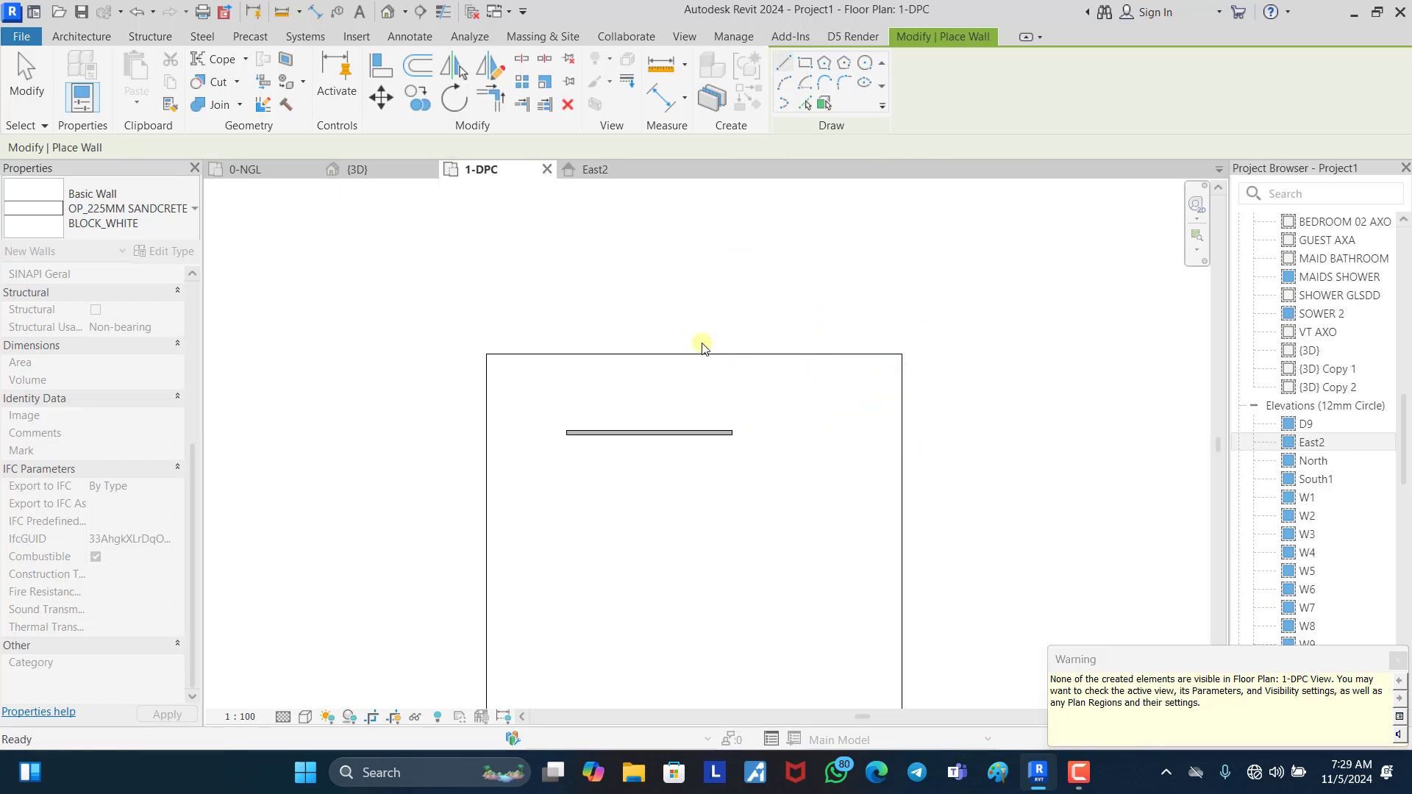
Step: Leave the Wall command, remove the test walls and turn off view cropping in the 1-DPC plan
scroll(717, 315, down, 2)
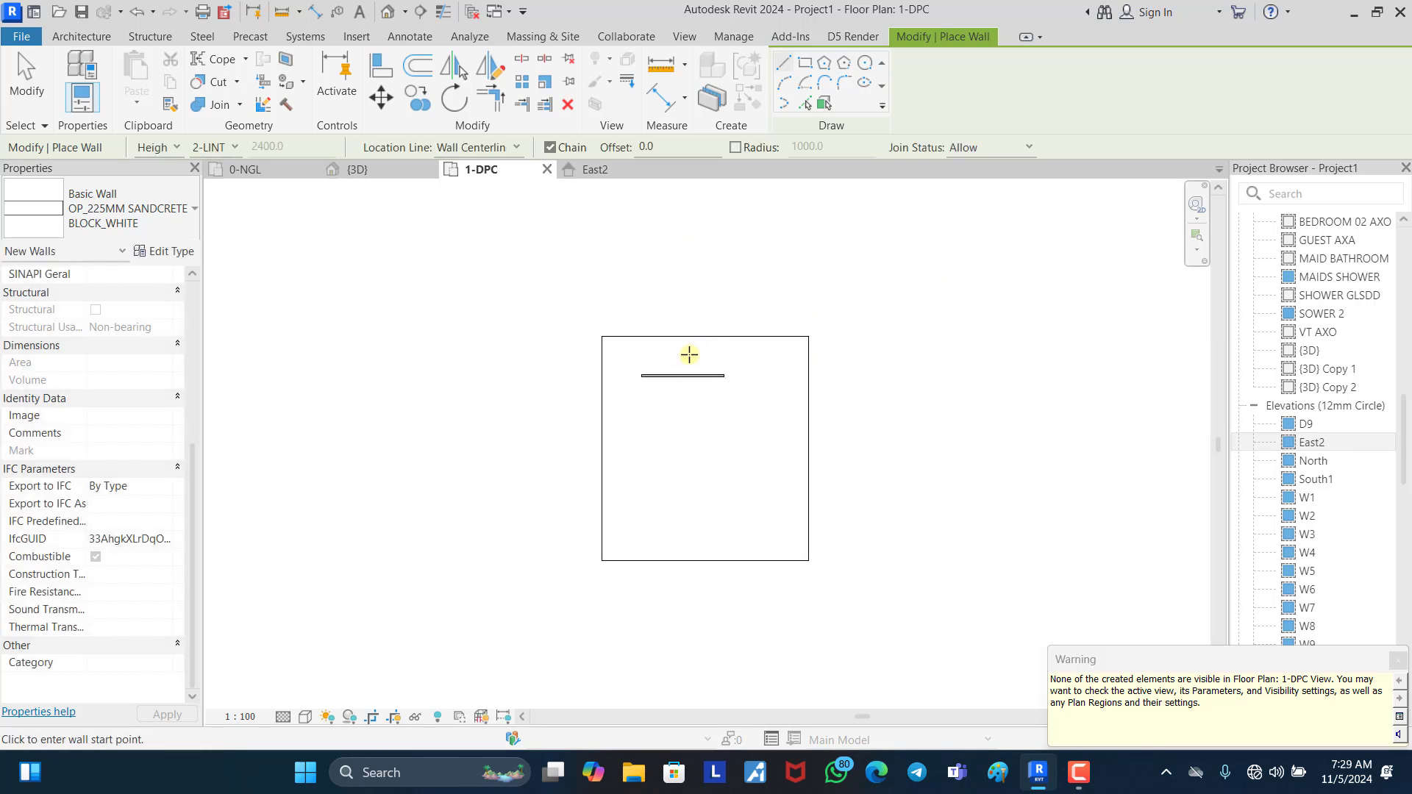
key(Escape)
scroll(688, 385, down, 2)
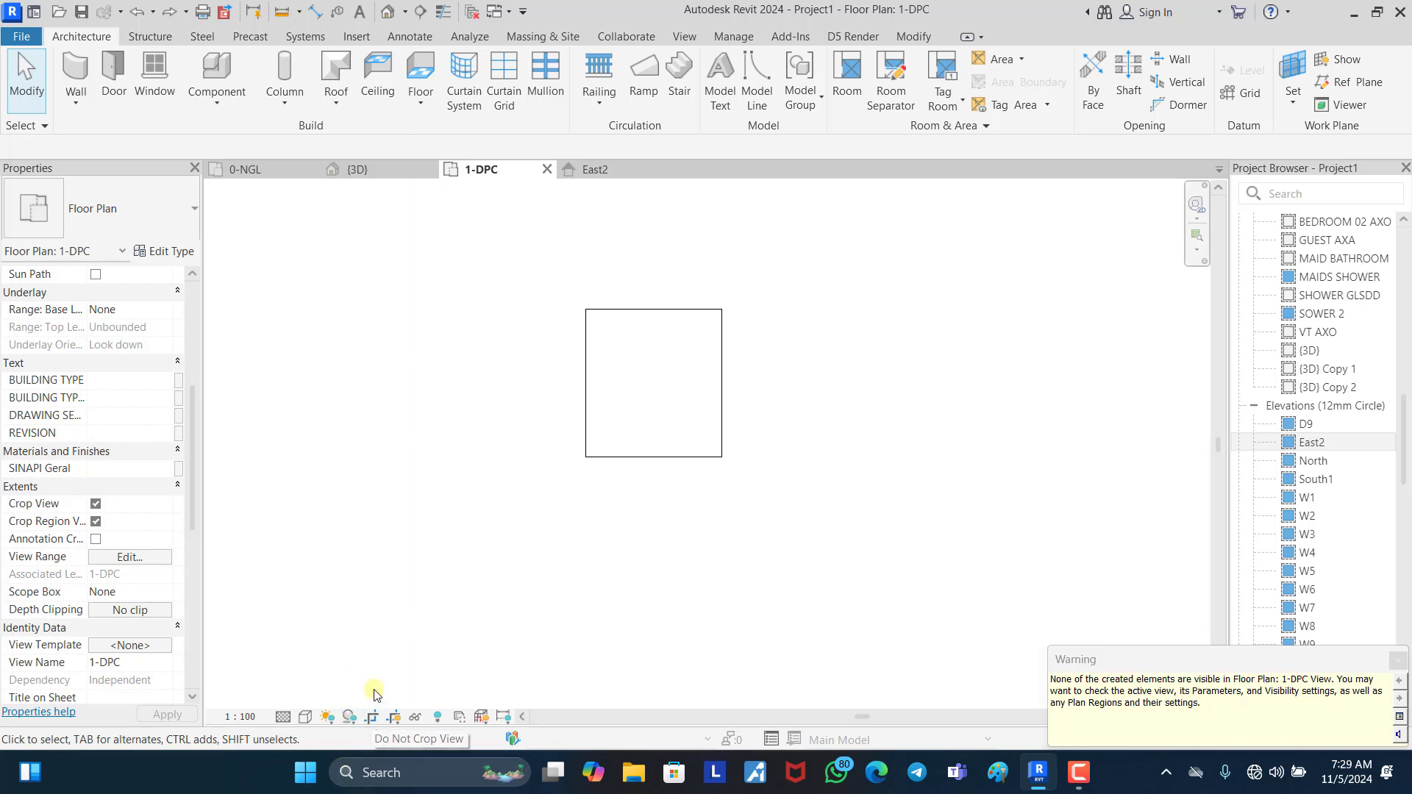
scroll(644, 464, down, 2)
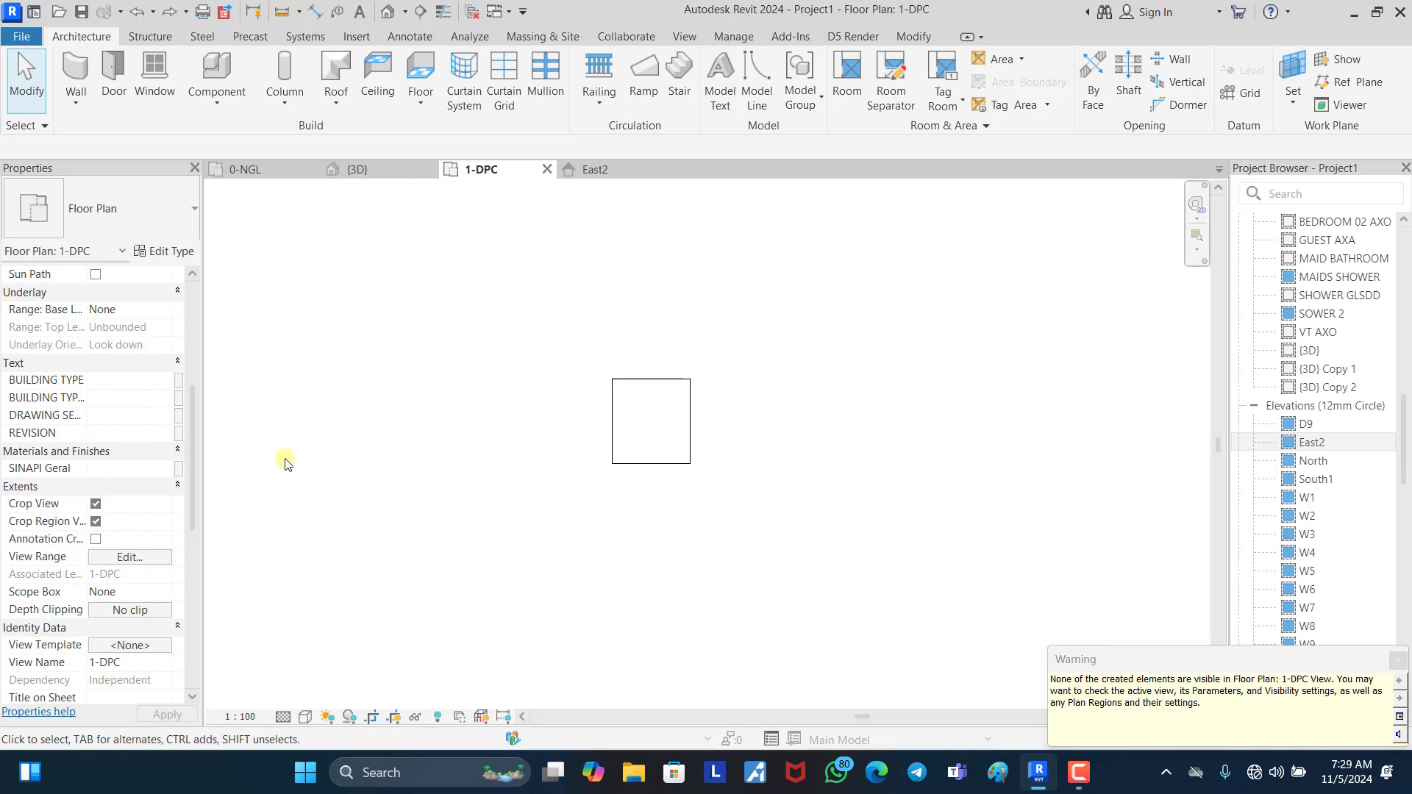
click(371, 717)
scroll(515, 460, up, 2)
scroll(573, 381, up, 2)
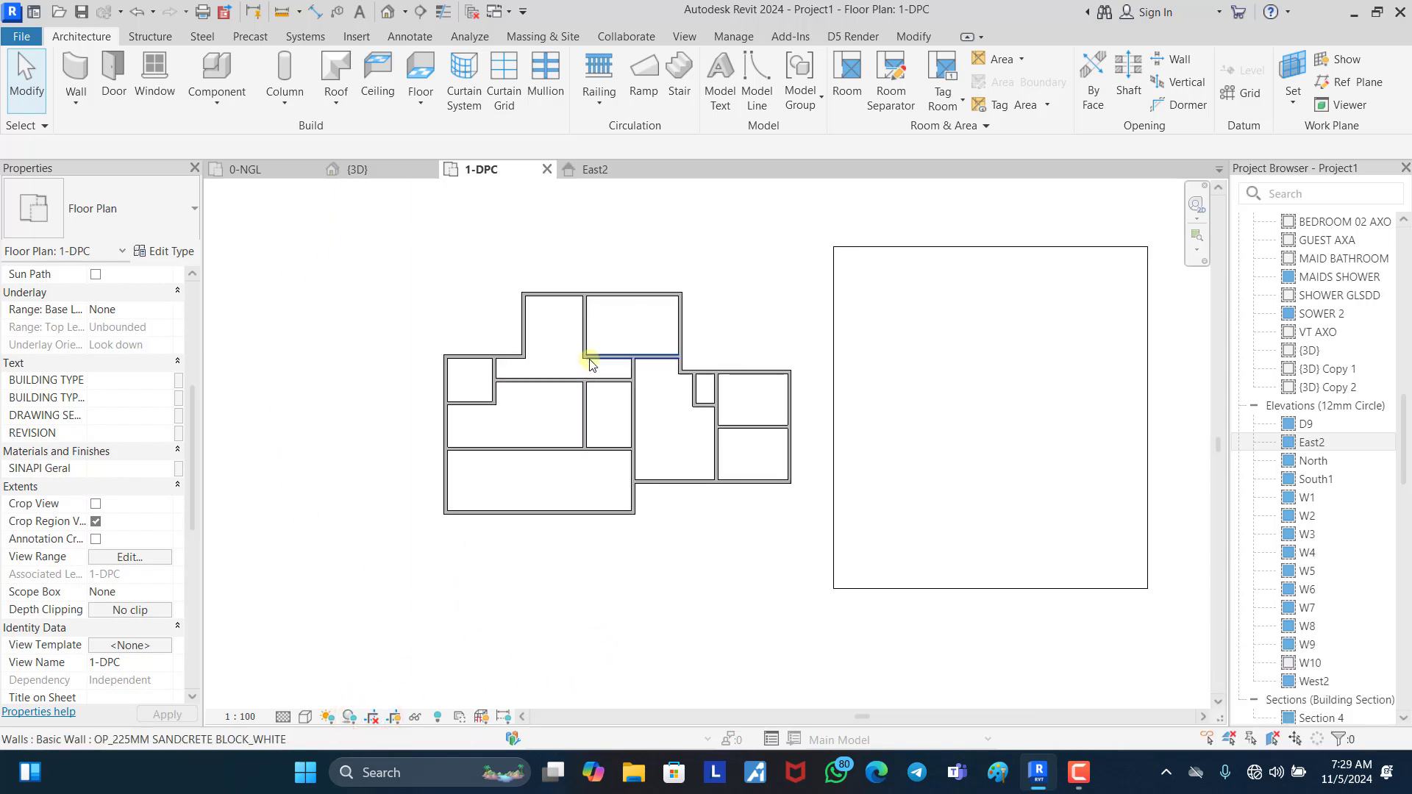
Step: Extend the crop region's left edge past the building's left side so the region spans all the walls
click(831, 348)
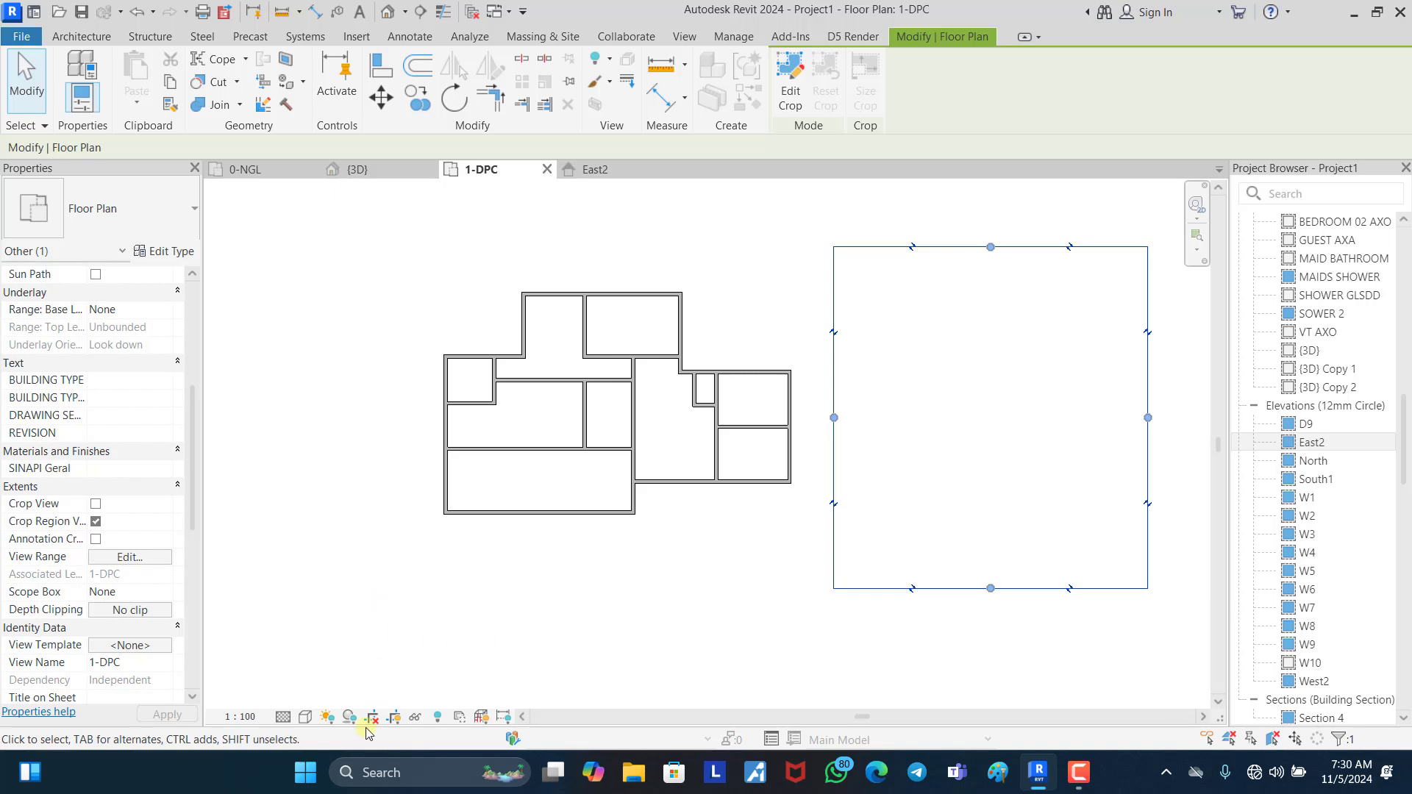
click(524, 236)
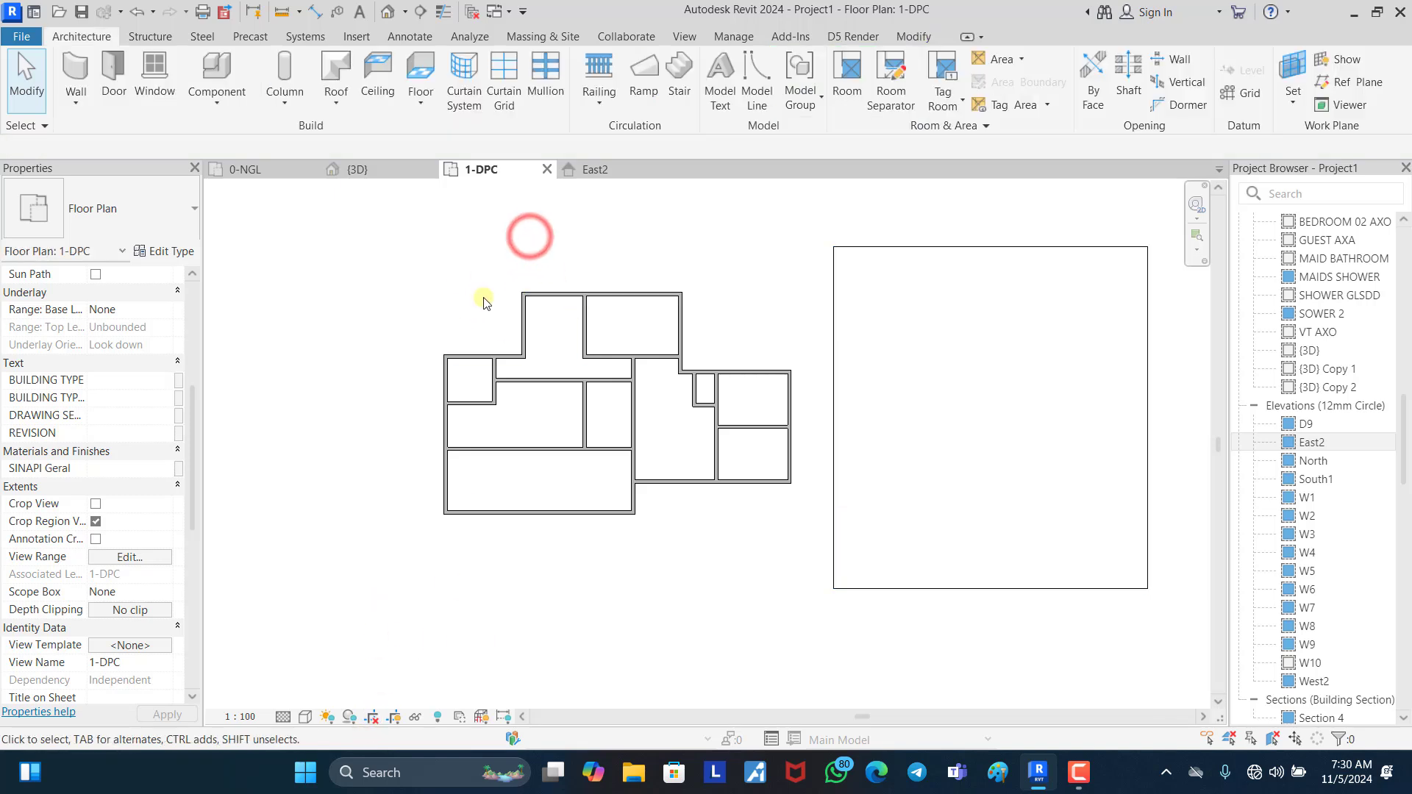
click(835, 423)
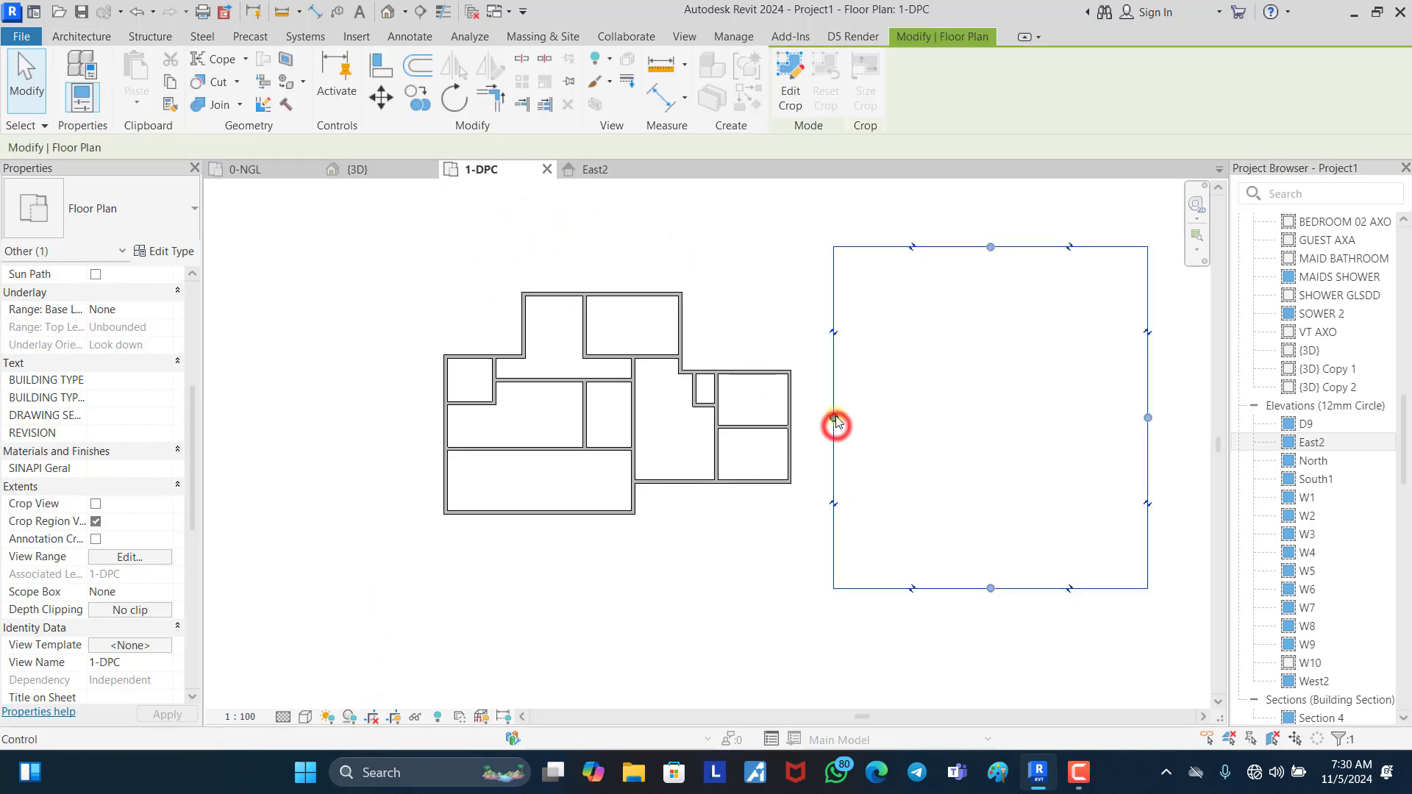
drag(834, 417, 385, 417)
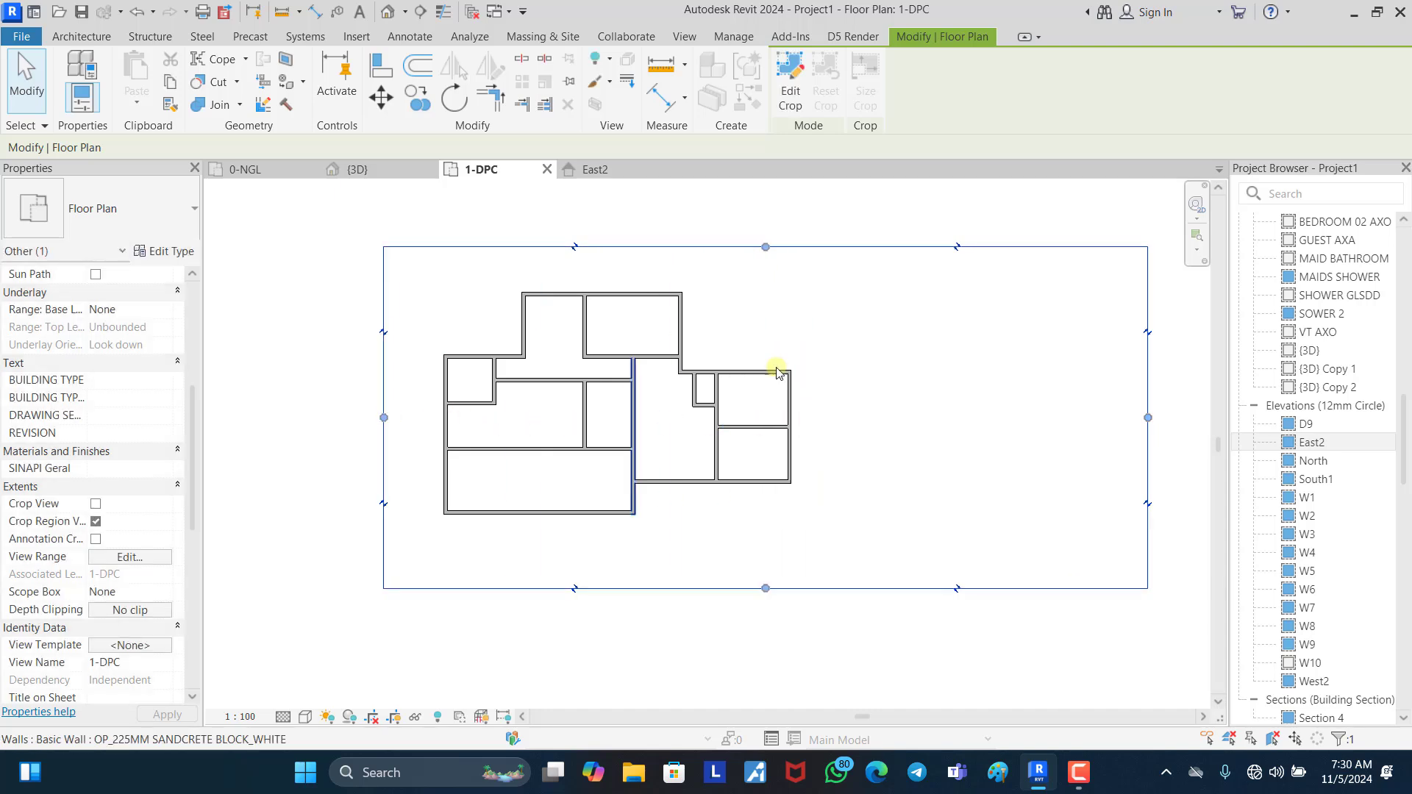
Step: Pull the crop region's right edge in to just beyond the building's rightmost wall and deselect the region
click(1146, 418)
drag(821, 400, 822, 400)
click(924, 384)
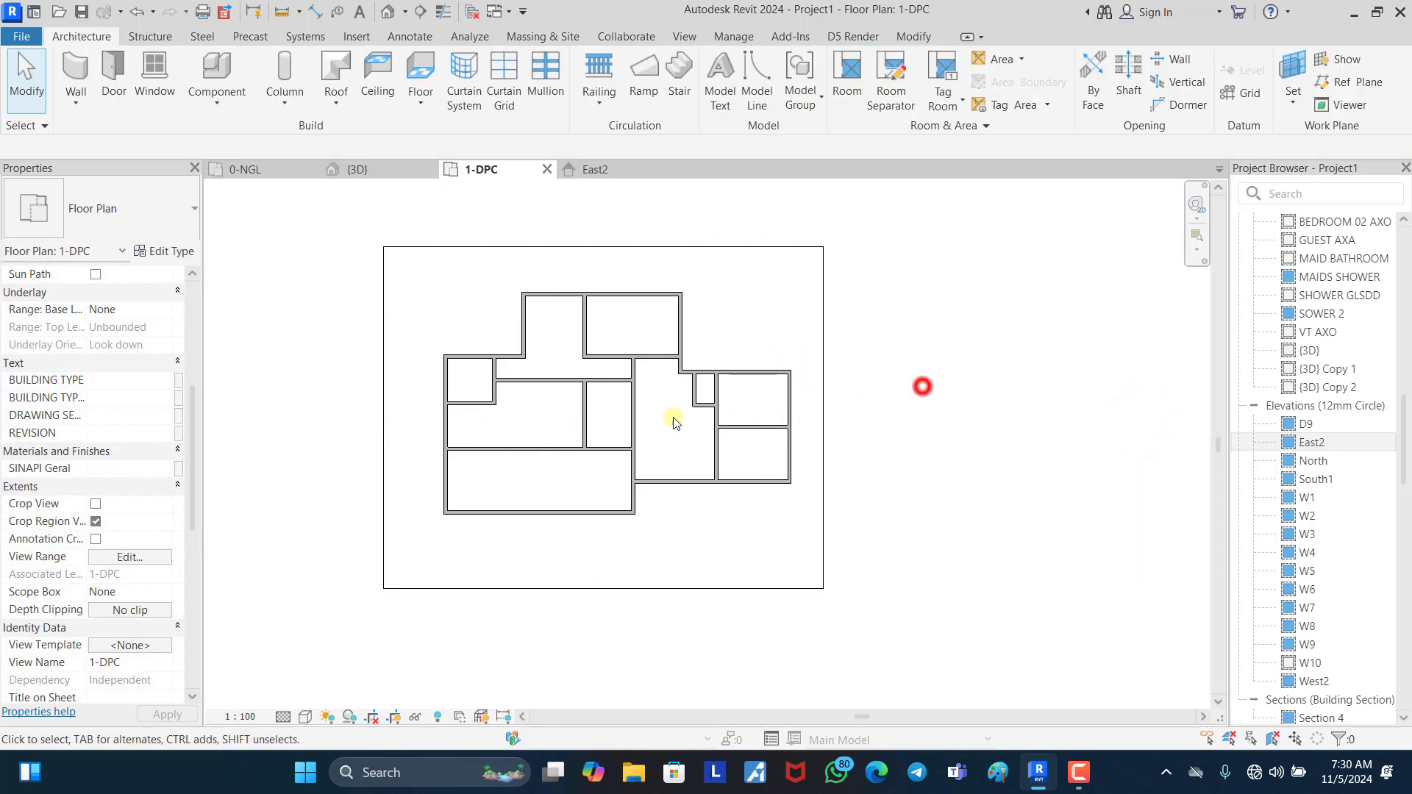
scroll(537, 363, down, 3)
scroll(592, 409, up, 3)
scroll(599, 431, down, 2)
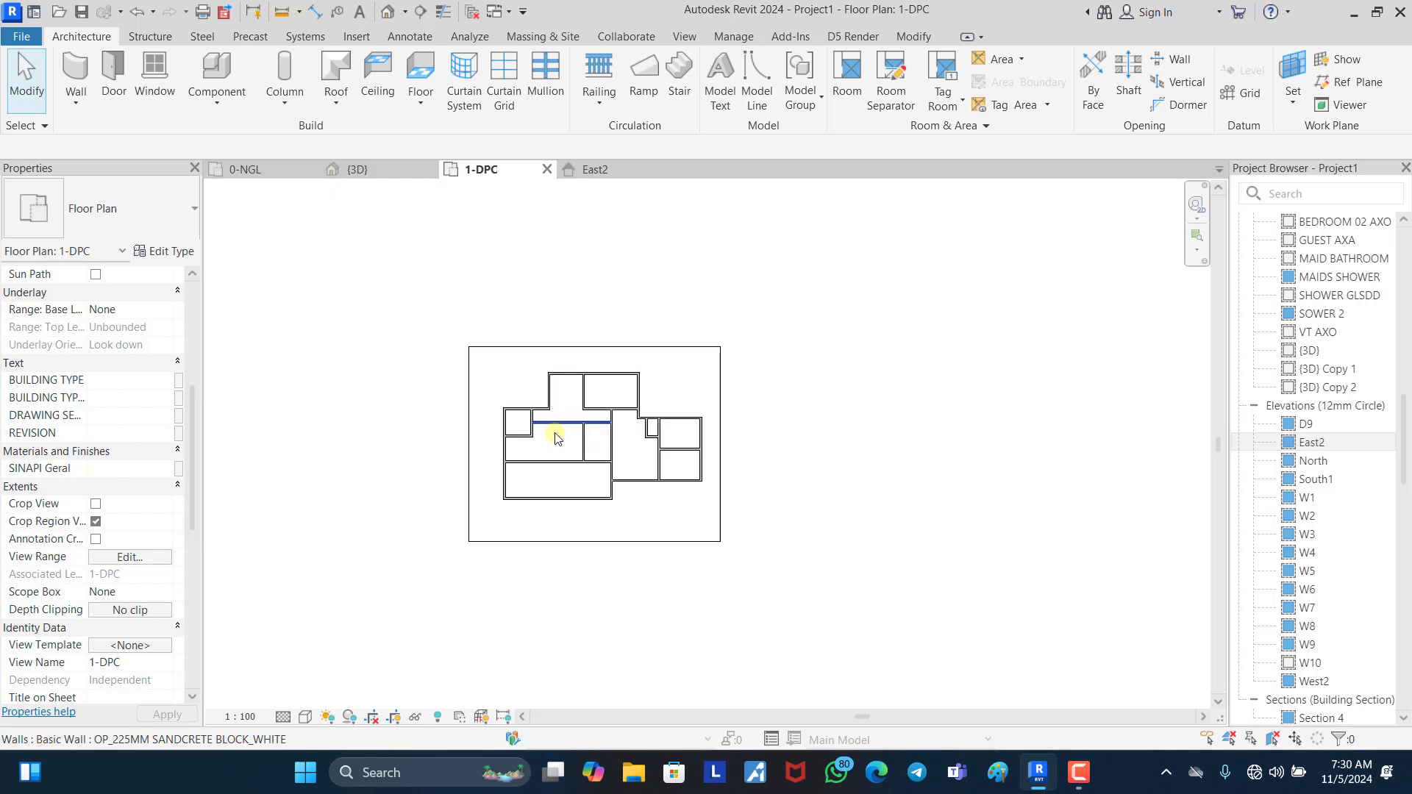